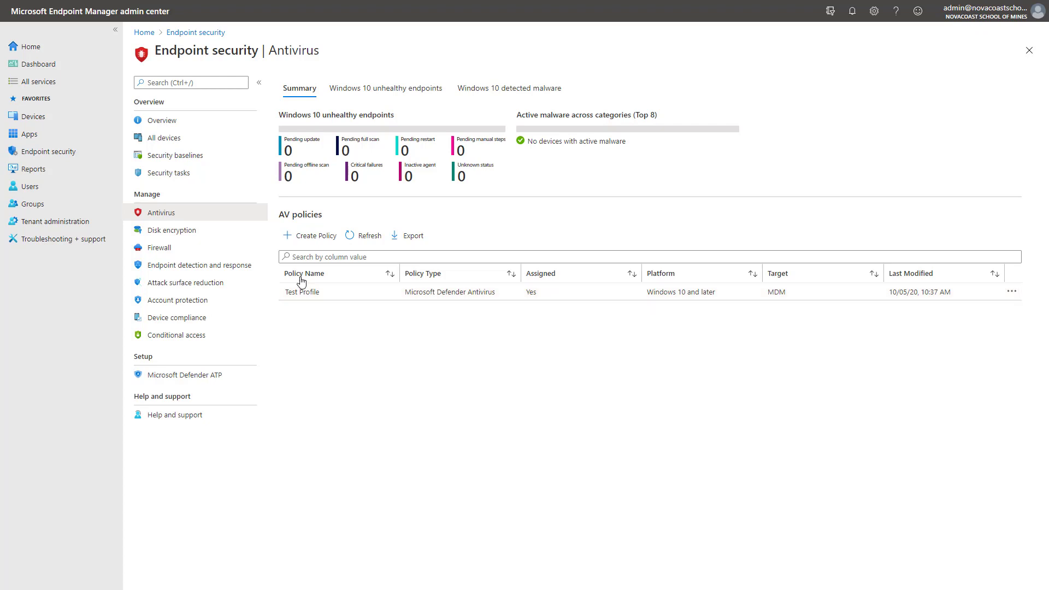
Step: Create an antivirus policy for the Windows 10 and later platform using the Microsoft Defender Antivirus profile
click(324, 239)
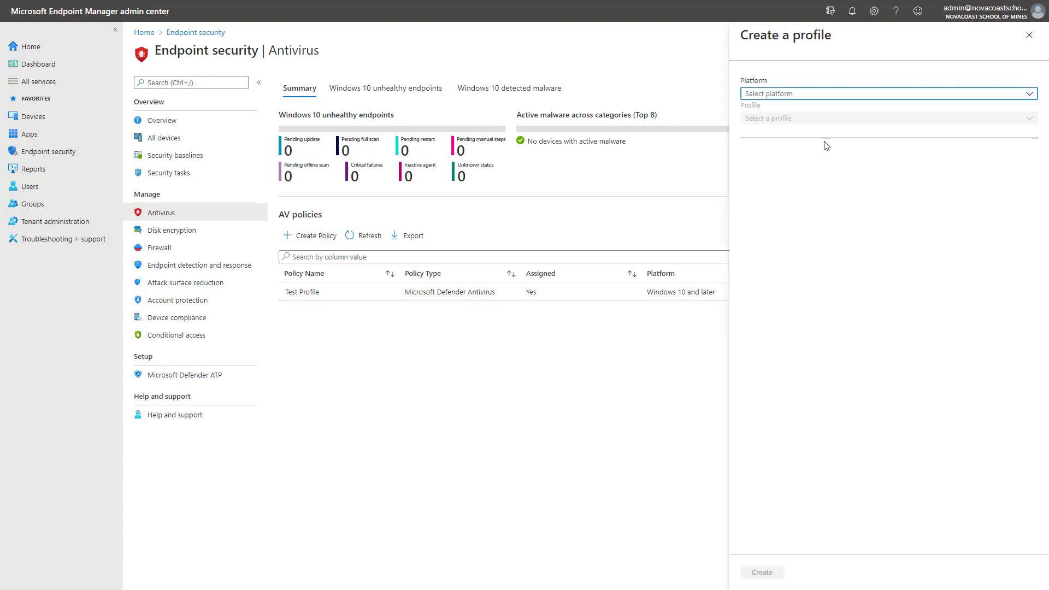
click(806, 94)
click(828, 113)
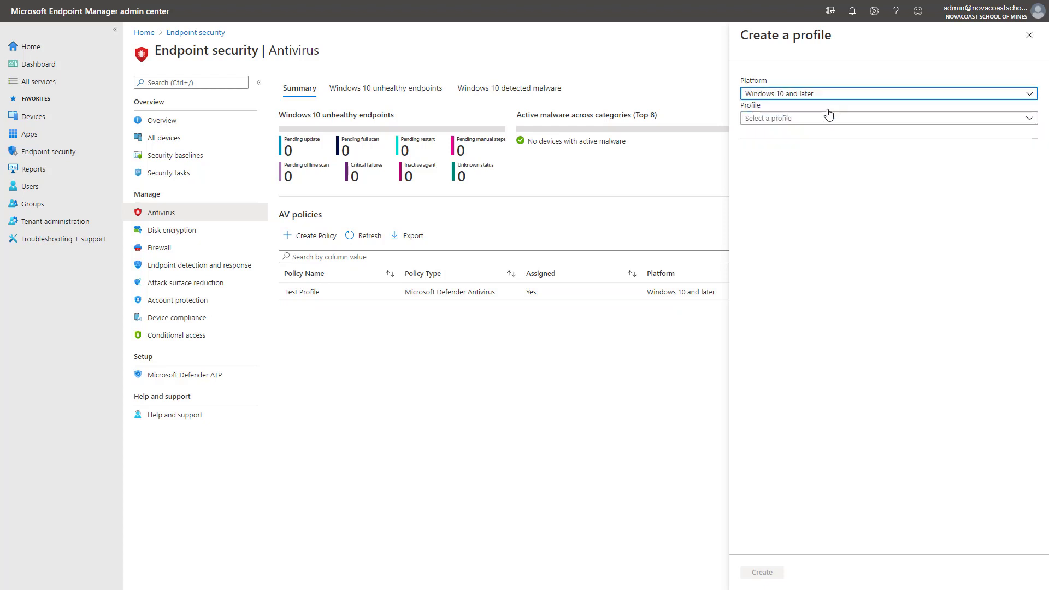
click(851, 118)
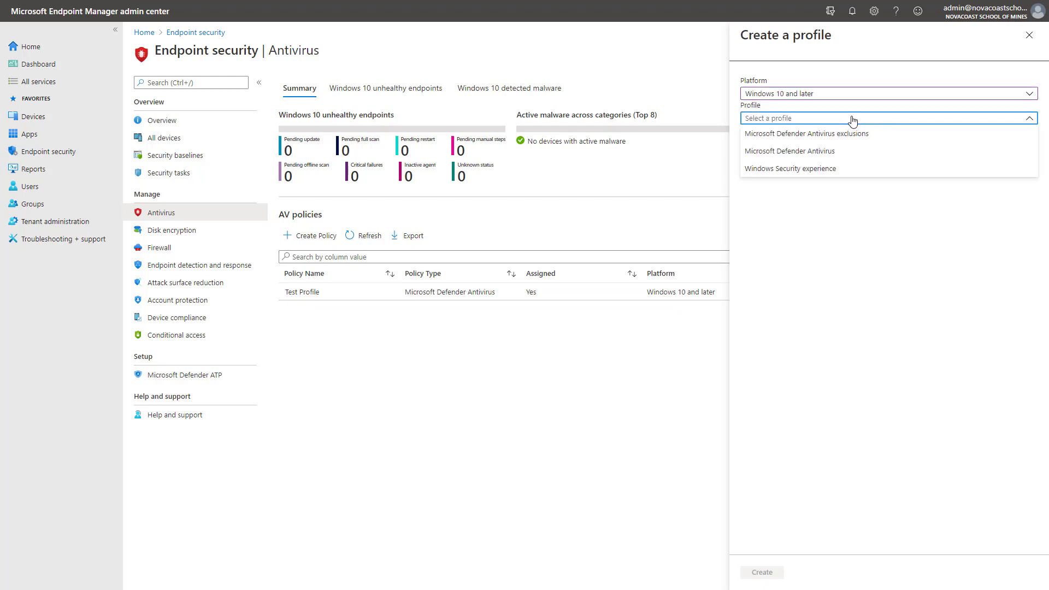
click(819, 155)
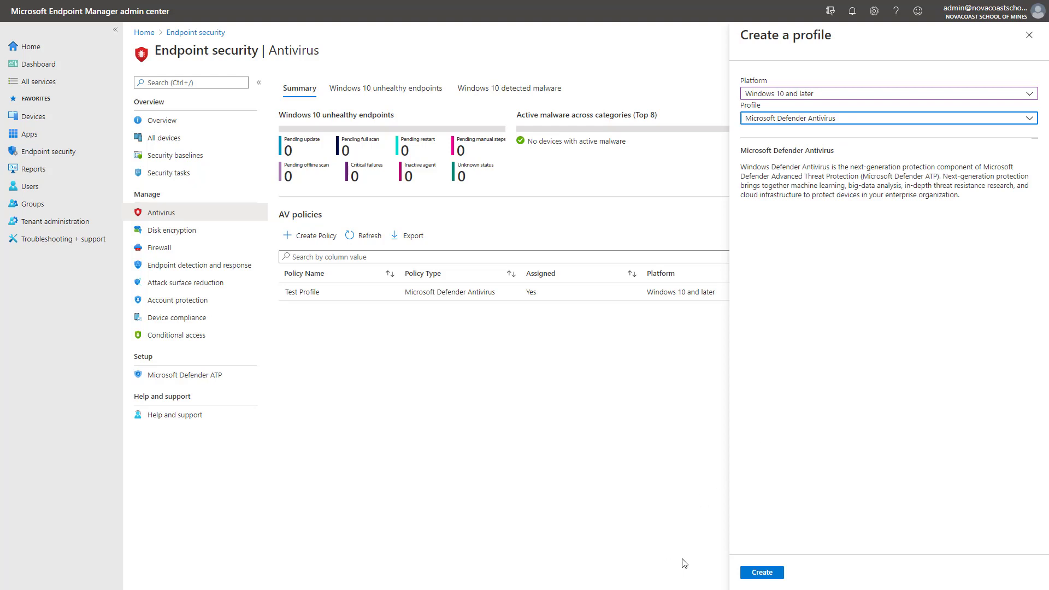
click(752, 574)
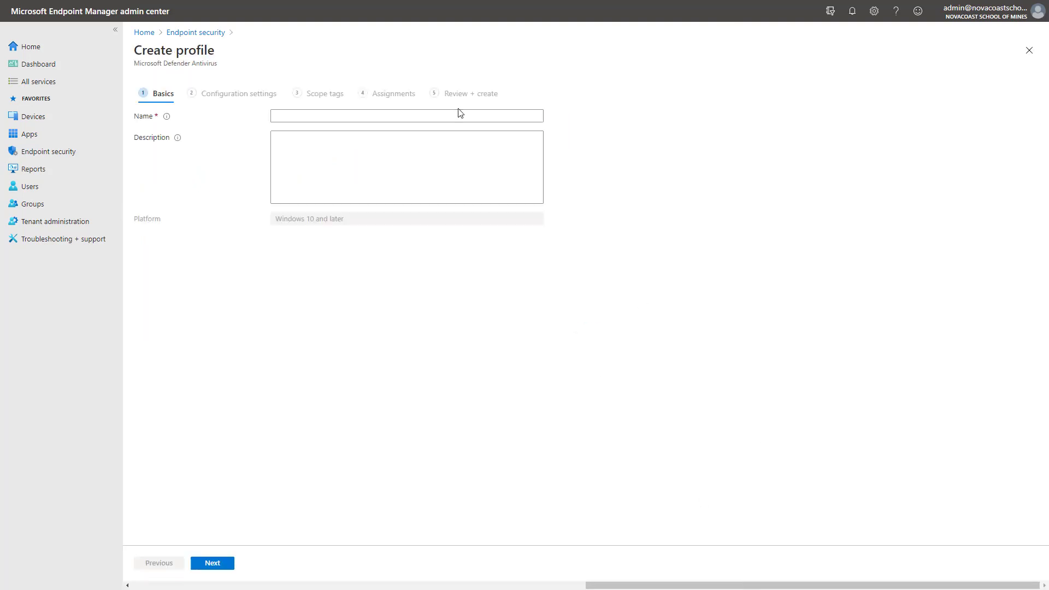
Step: Name the antivirus profile "Test" and proceed to its configuration settings
click(479, 117)
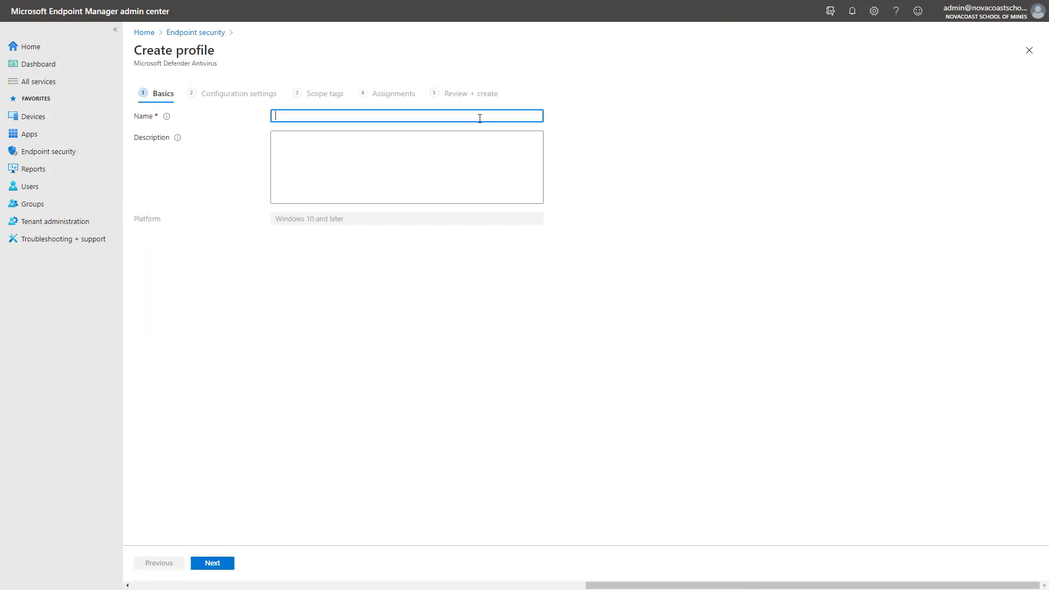
text(Test)
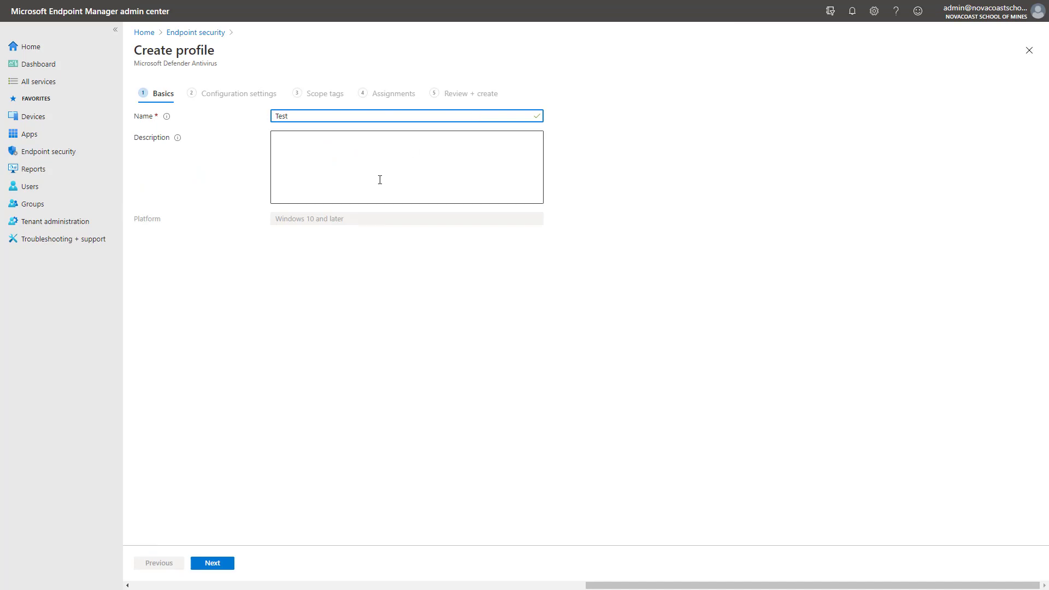
click(216, 570)
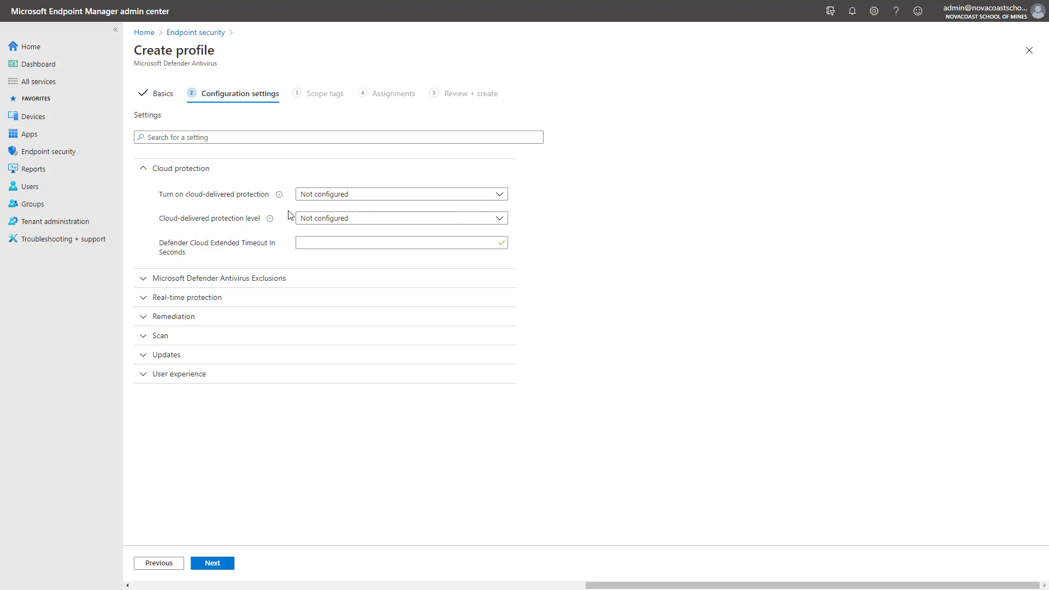
Step: Read the explanation of the cloud-delivered protection setting and look over its available options
mouse_move(279, 197)
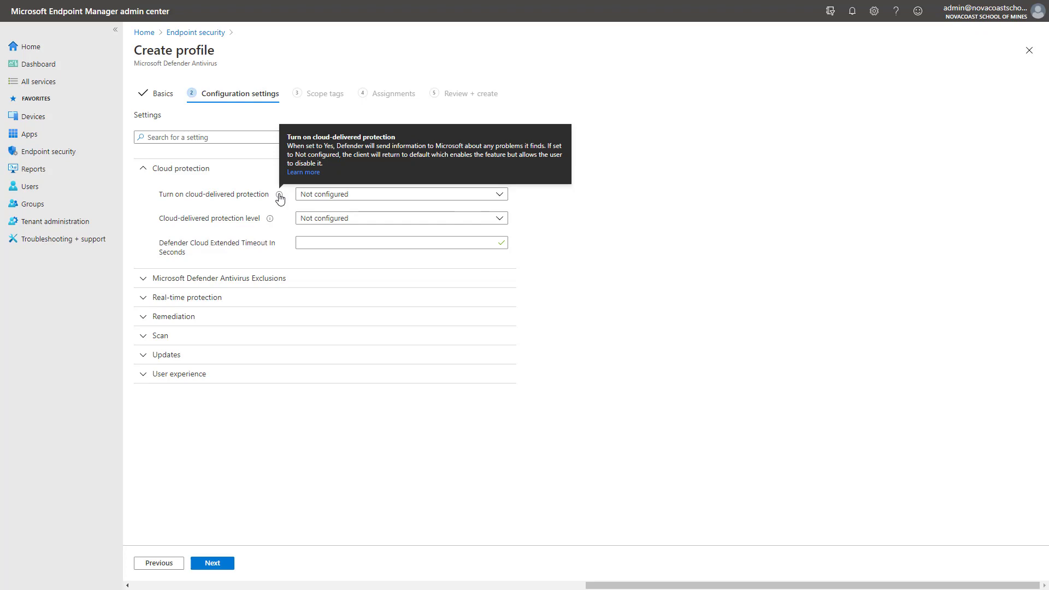
click(347, 198)
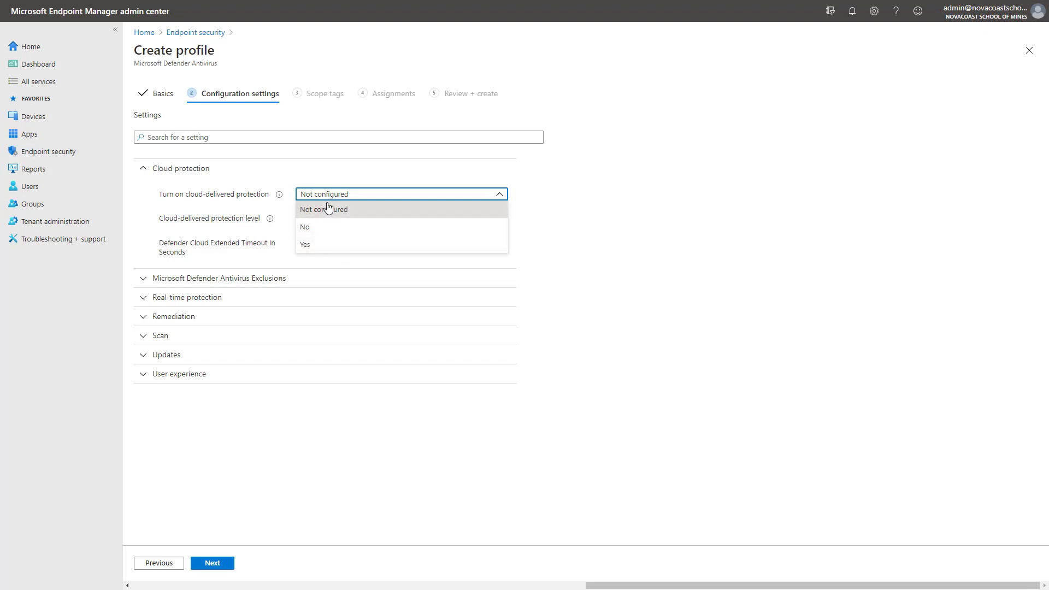
click(356, 195)
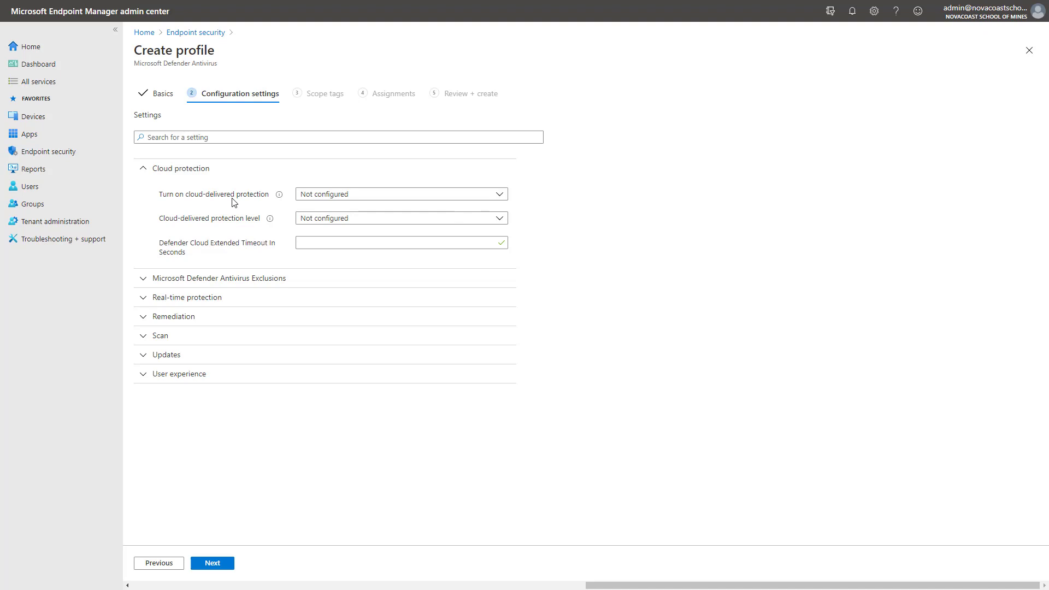
click(325, 196)
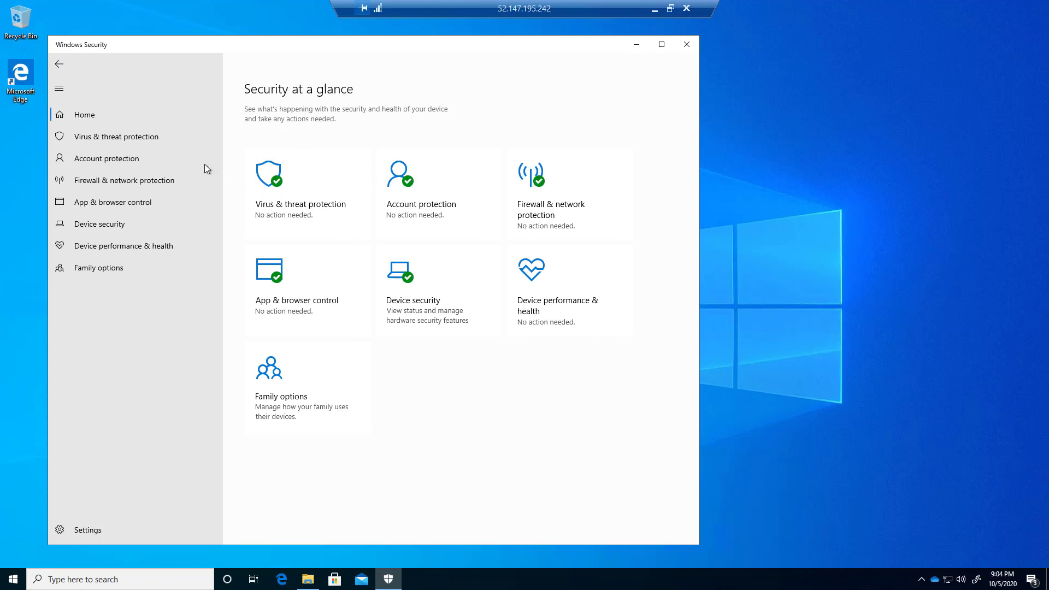
Step: Switch to Windows Security on the remote computer and view the virus scan options and account protection
click(121, 137)
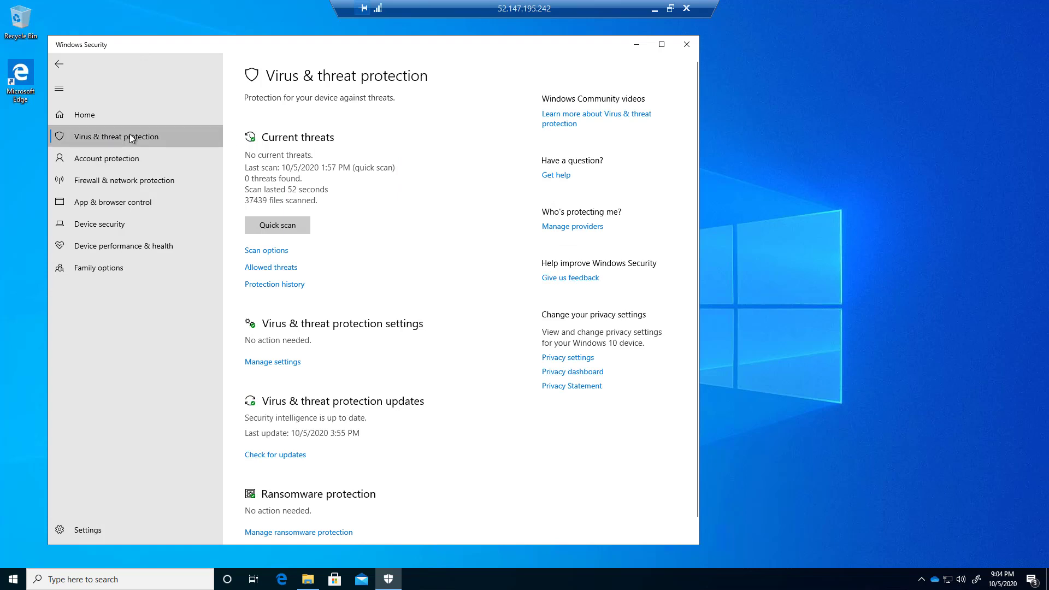
click(280, 254)
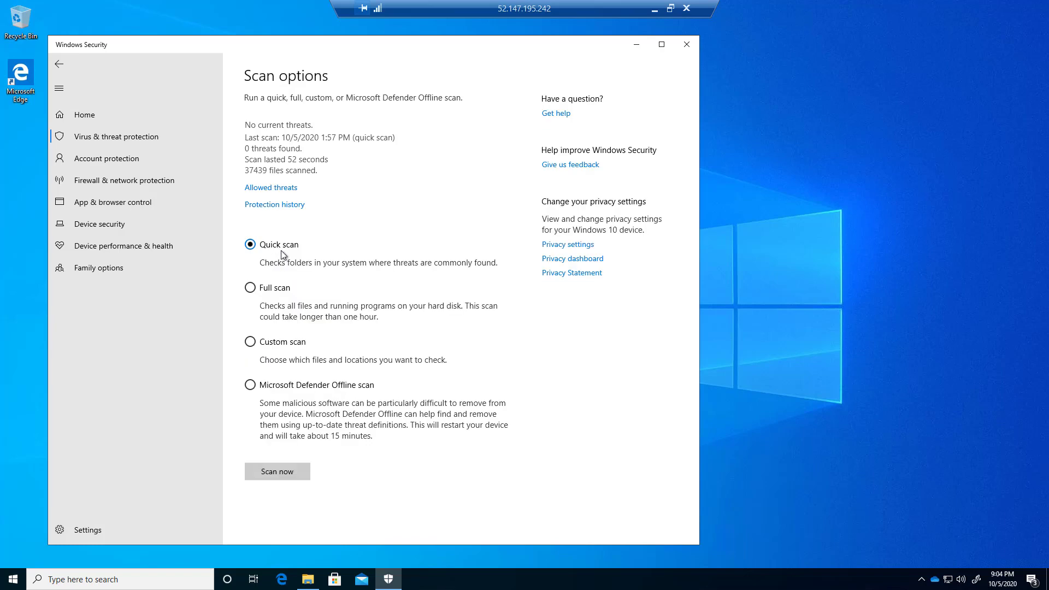
click(136, 159)
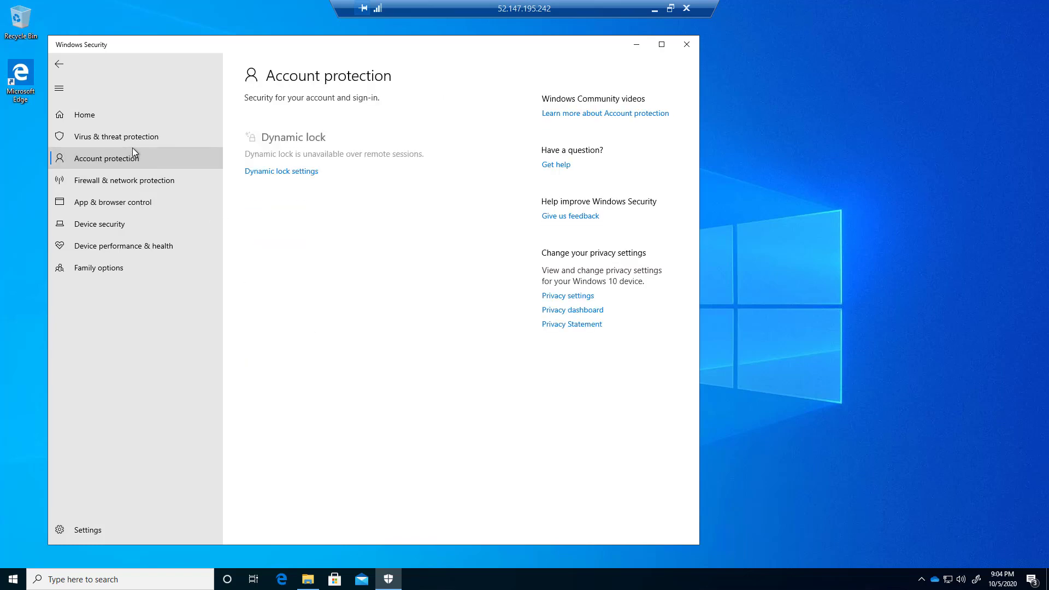
click(134, 138)
Step: Inspect the Windows Defender Firewall advanced settings, close them and return to Virus & threat protection
click(196, 186)
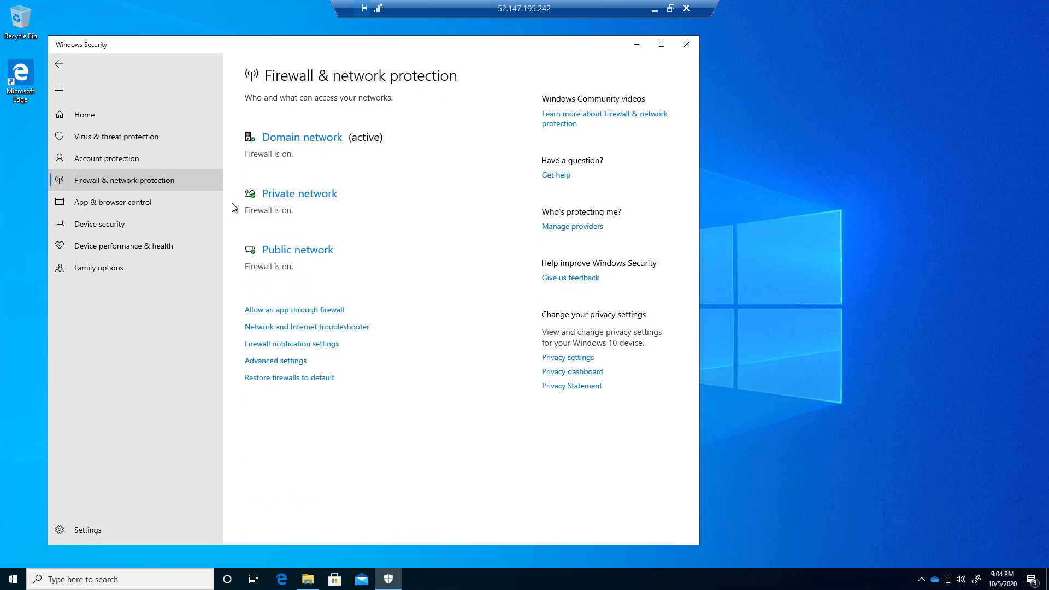
click(290, 361)
click(463, 358)
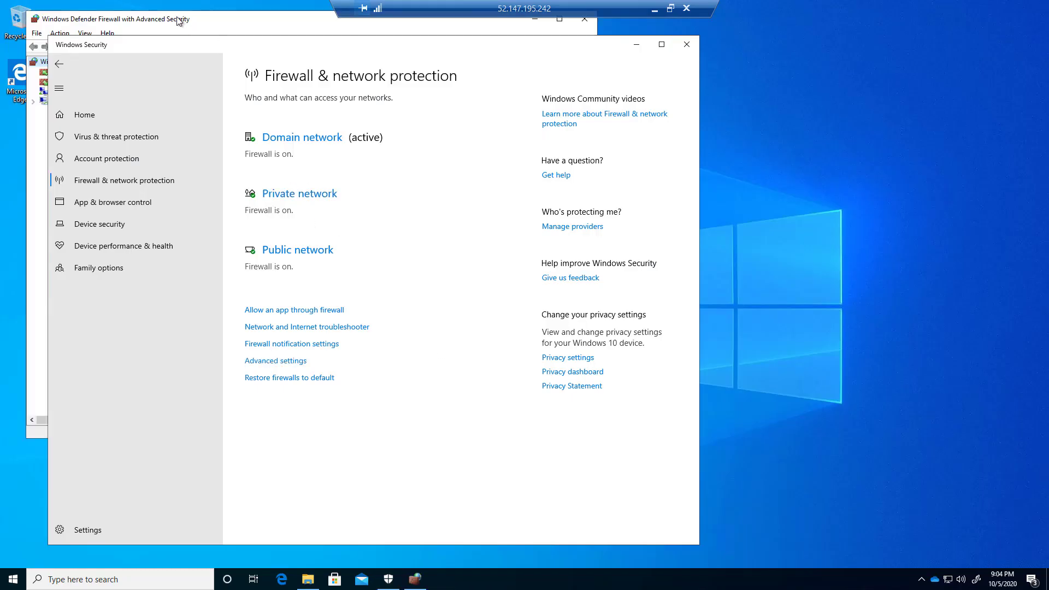
click(177, 18)
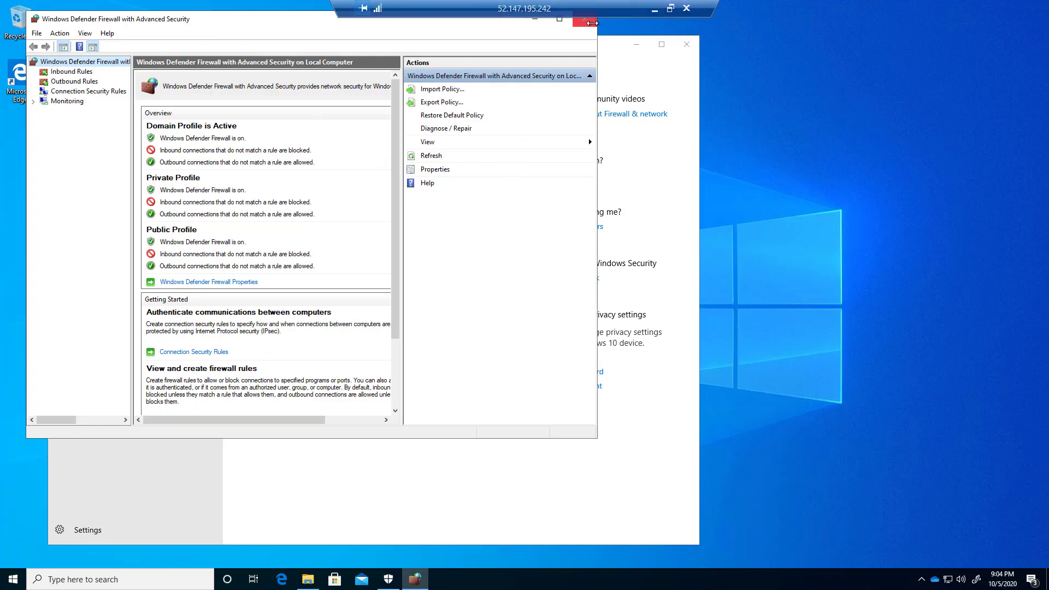
click(584, 20)
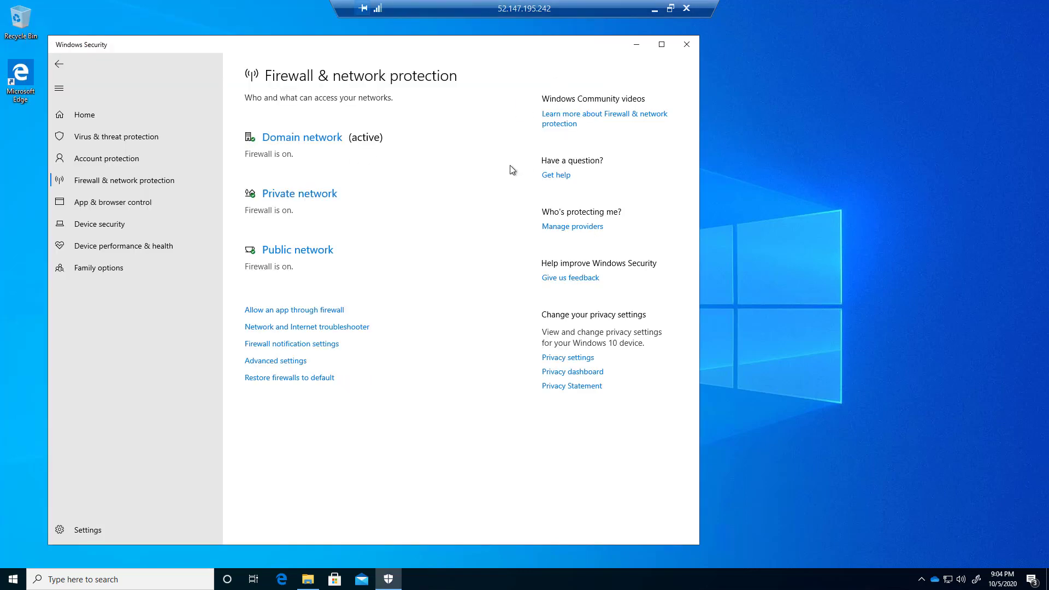
click(122, 136)
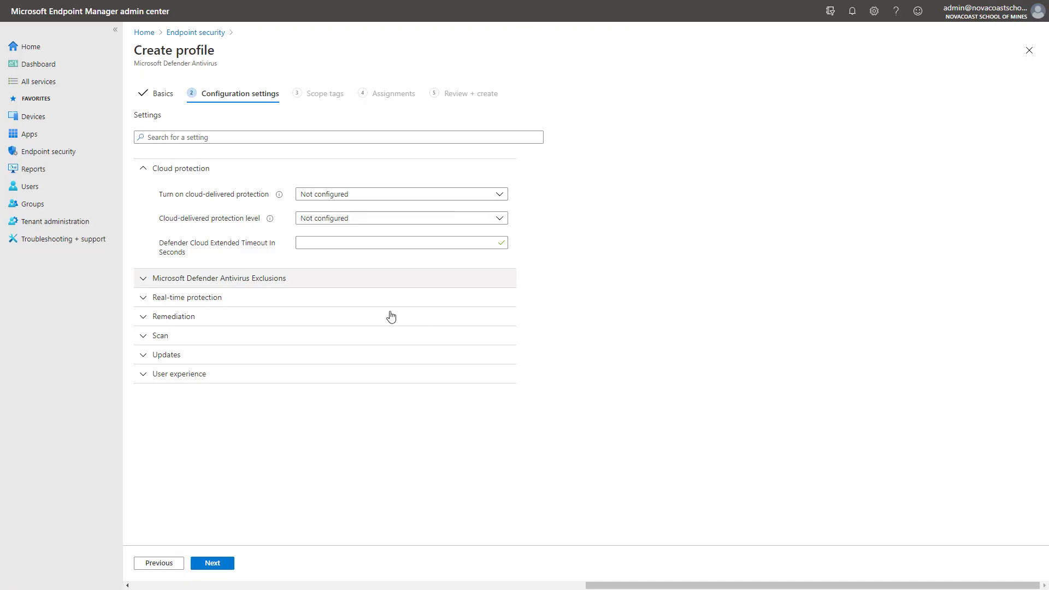
Step: Switch back to Microsoft Endpoint Manager and set Turn on cloud-delivered protection to Yes
click(362, 196)
click(425, 245)
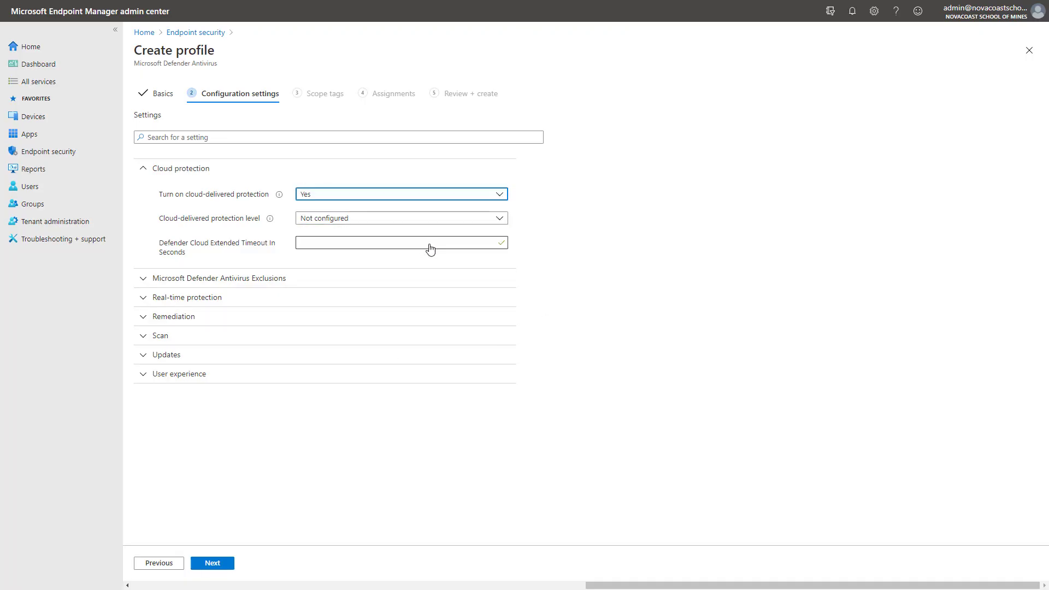
click(403, 220)
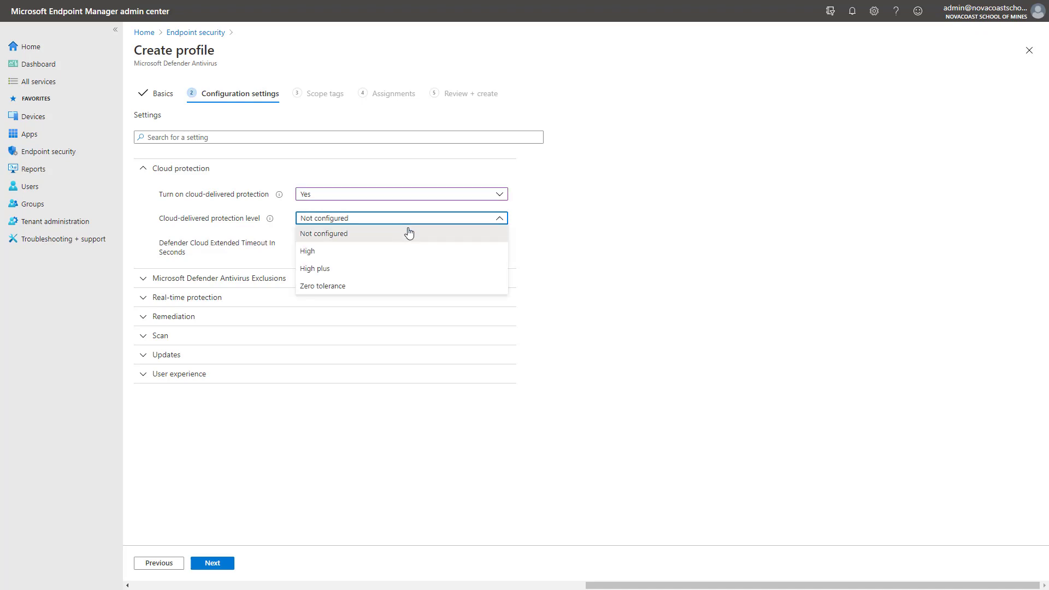
click(413, 195)
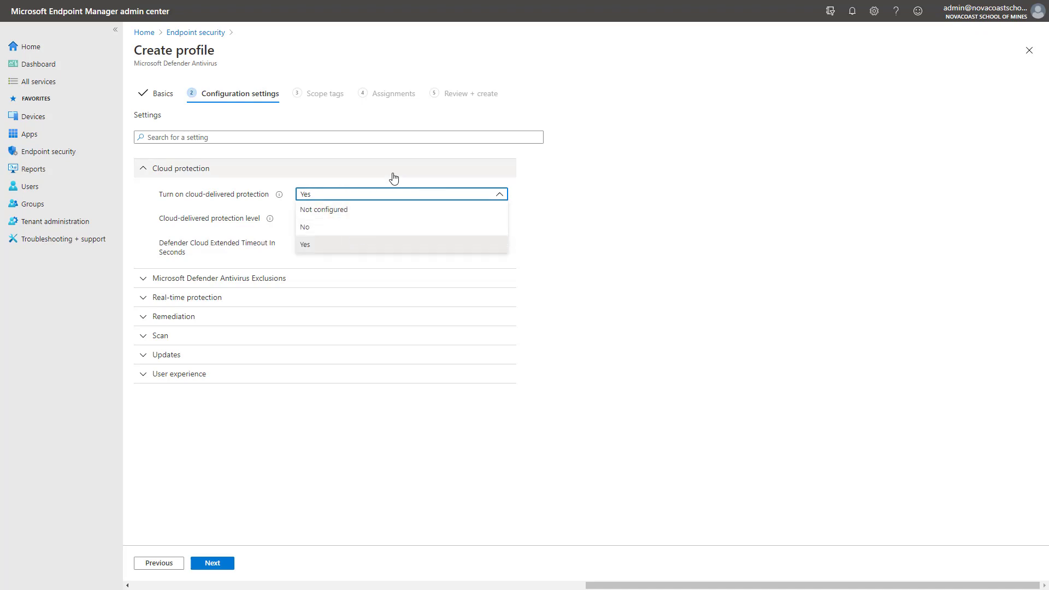
click(466, 198)
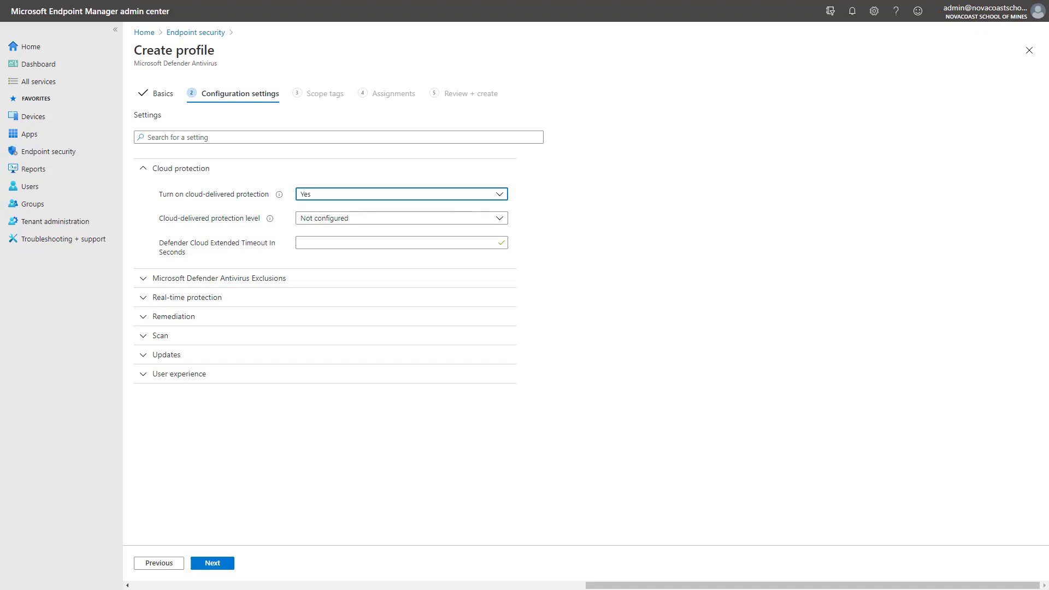
Step: Examine the cloud-delivered protection level choices and the Defender cloud extended timeout setting
click(379, 218)
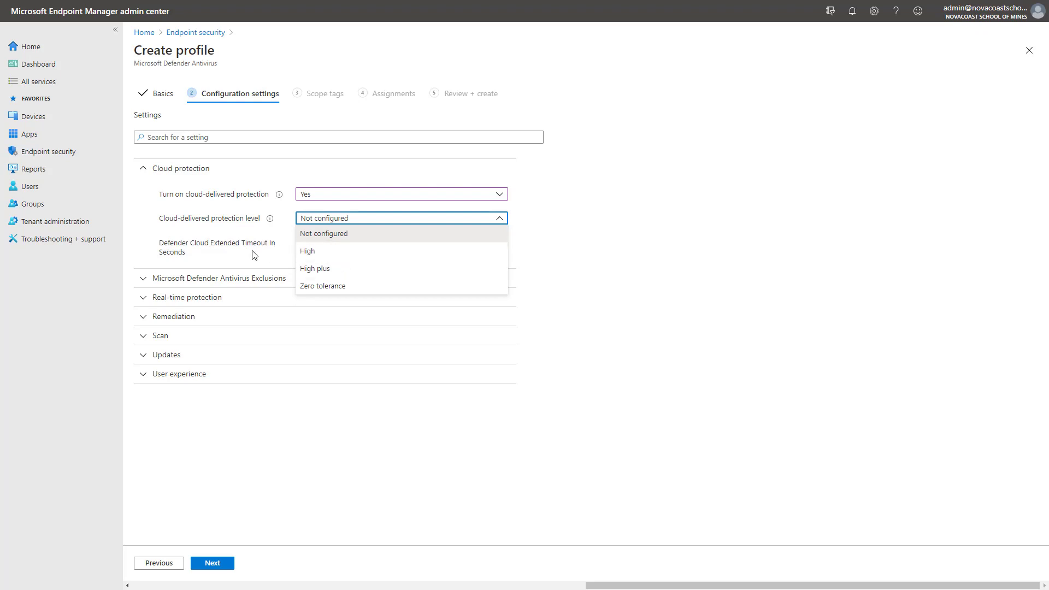
click(354, 219)
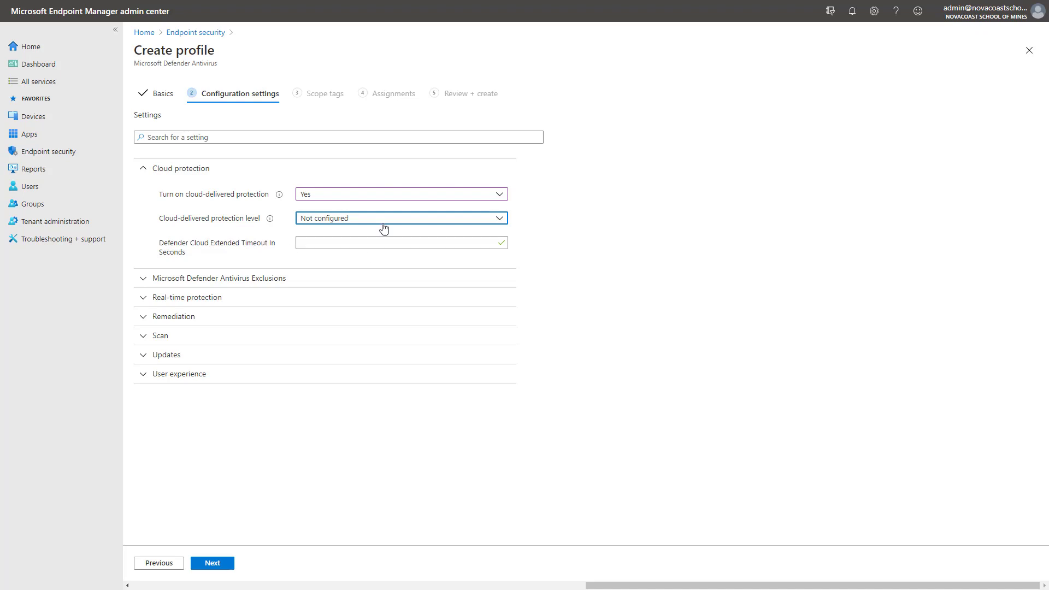
click(332, 242)
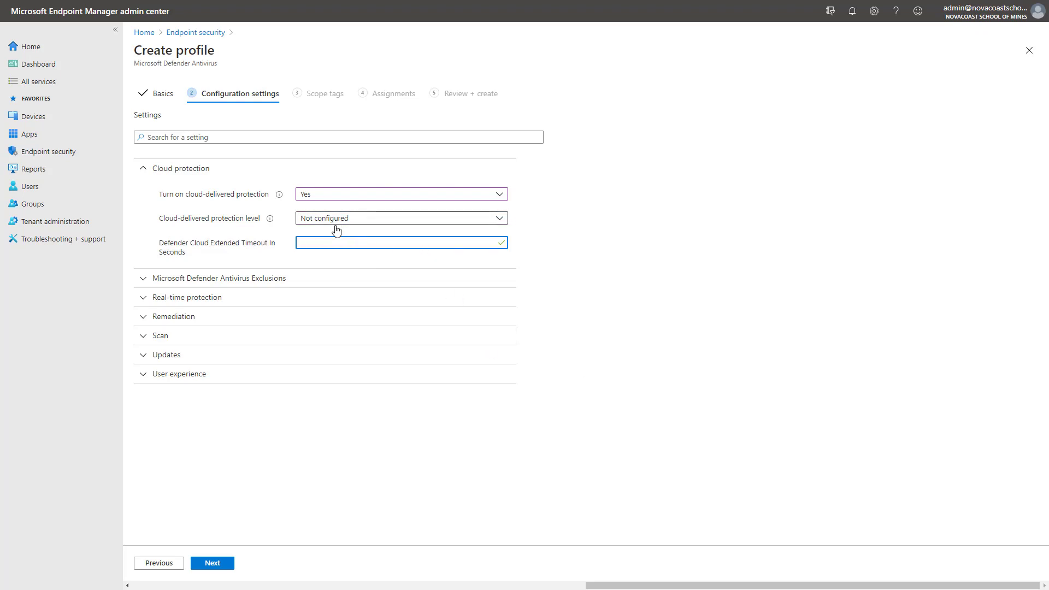
Step: Expand Microsoft Defender Antivirus Exclusions and inspect the list of Defender processes to exclude
click(269, 278)
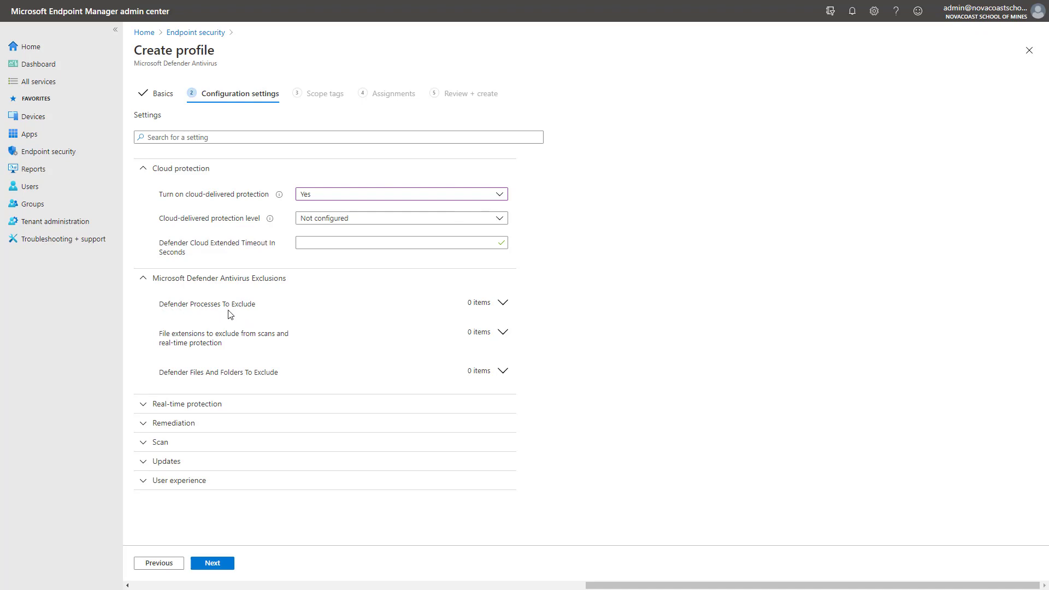
click(501, 305)
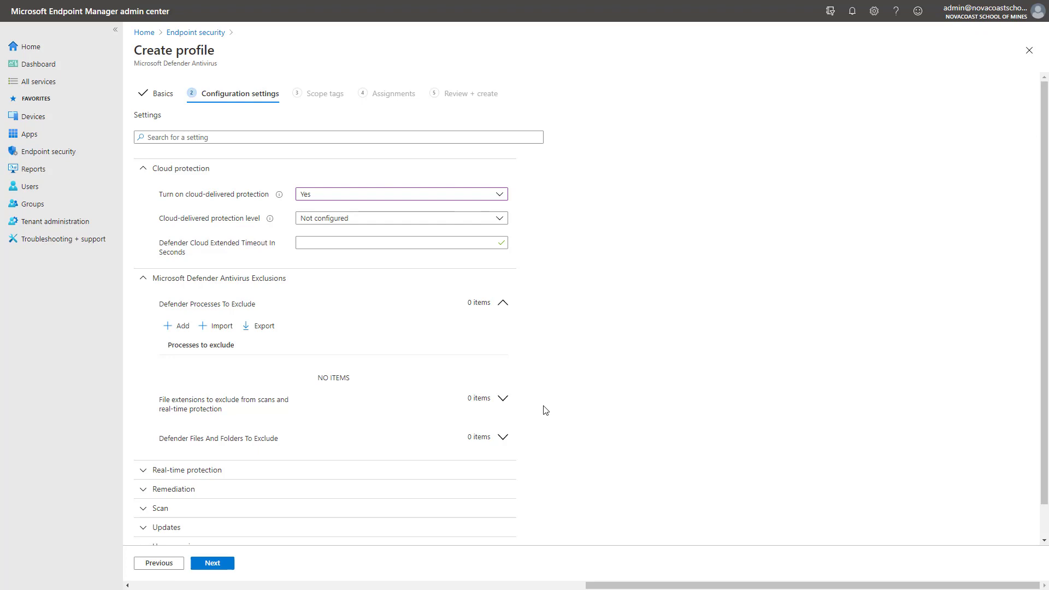
click(500, 304)
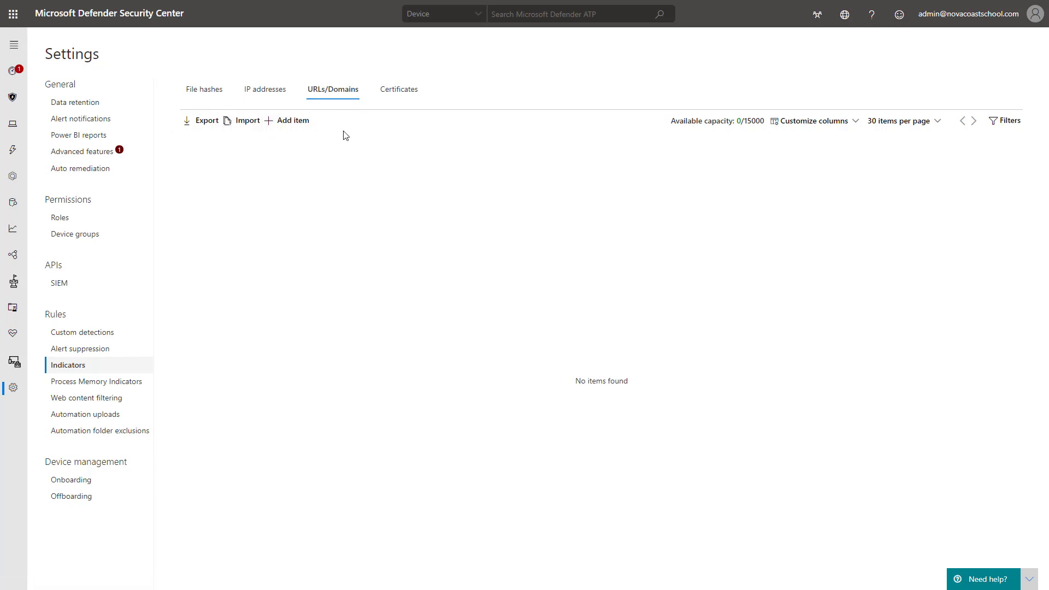
Step: In Microsoft Defender Security Center, review the Custom network indicators advanced feature and return to the file hash indicators
click(117, 157)
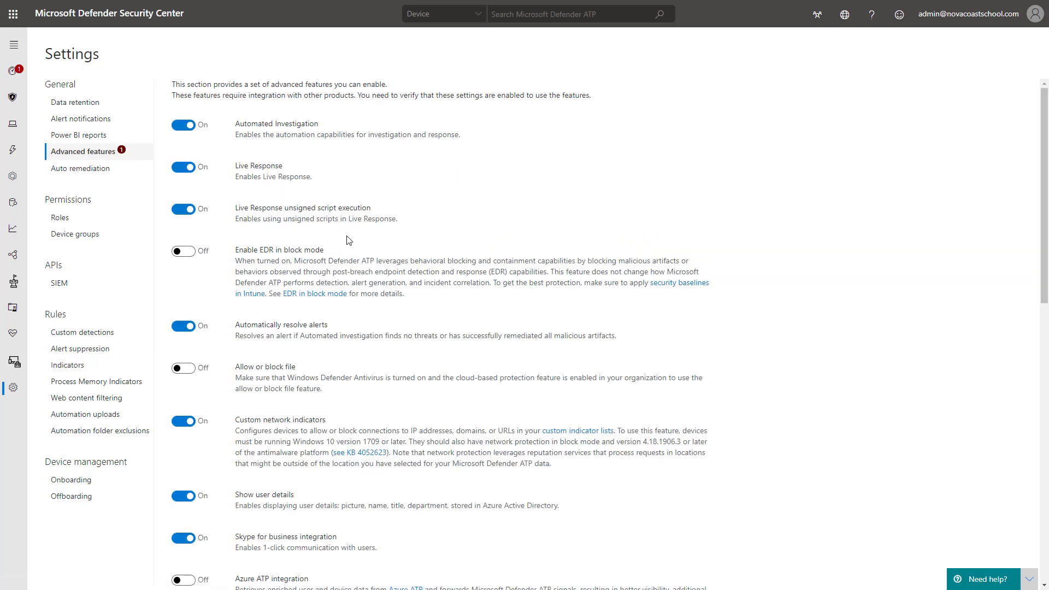
scroll(347, 240, down, 2)
scroll(348, 241, up, 2)
scroll(349, 239, down, 2)
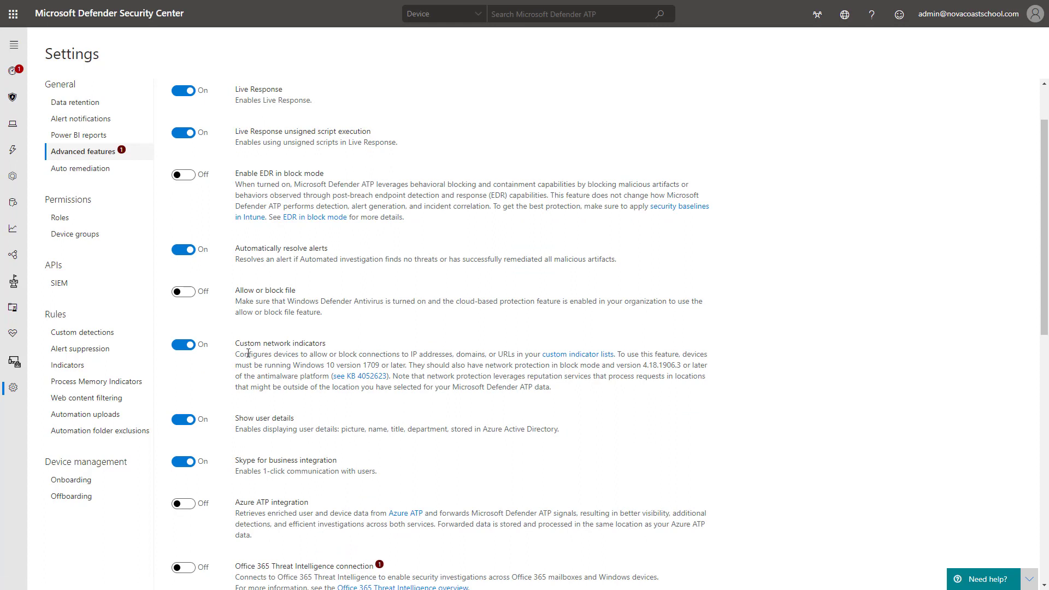
drag(244, 353, 262, 354)
drag(331, 345, 356, 348)
triple_click(288, 333)
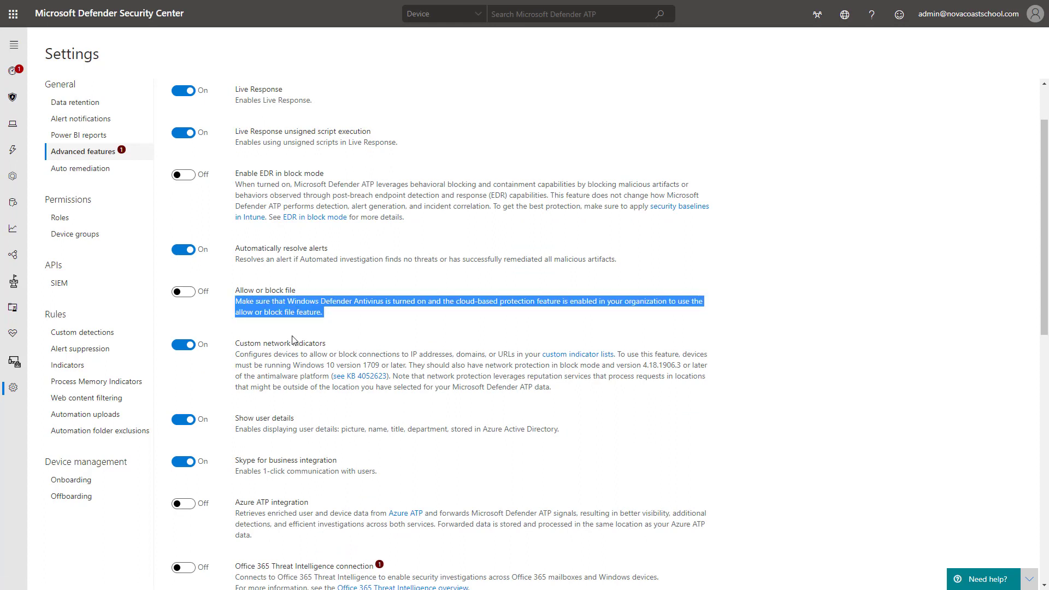
double_click(295, 338)
triple_click(297, 338)
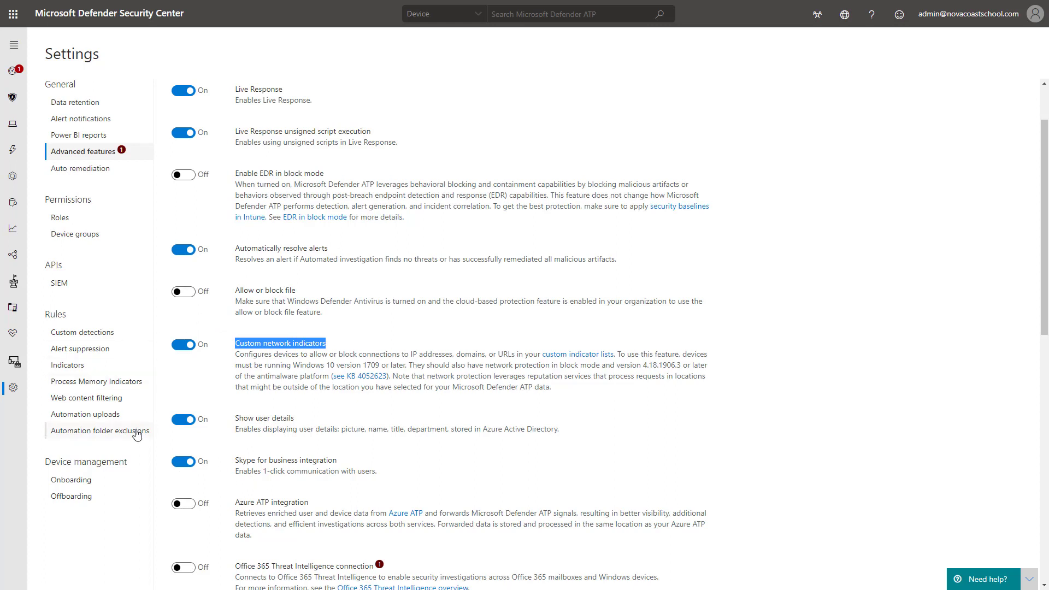
click(70, 367)
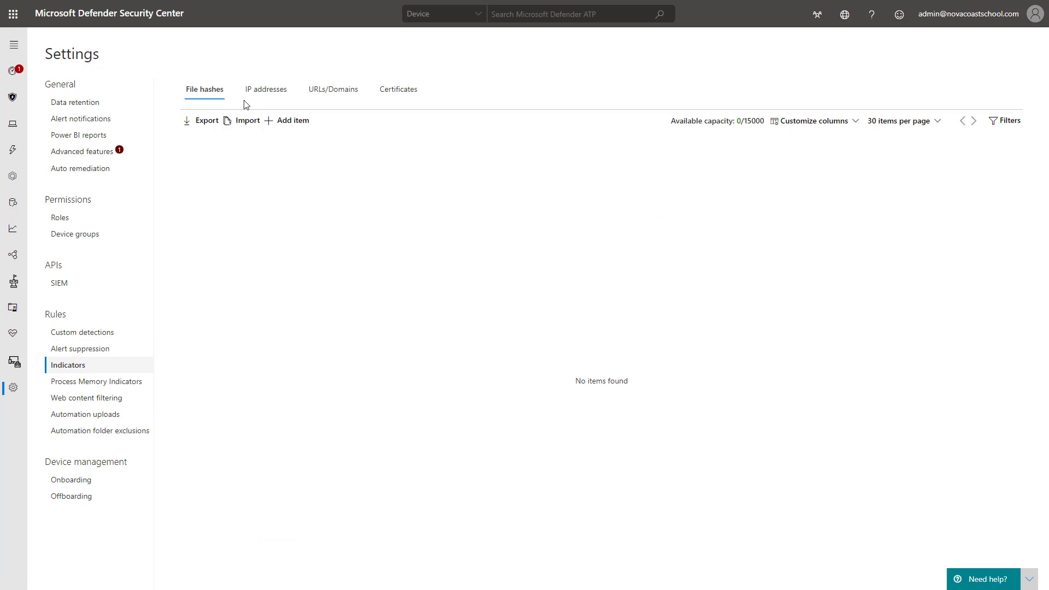
Step: Review the IP address, URL/domain and certificate indicators, returning to the file hash indicators at the end
click(286, 93)
click(339, 97)
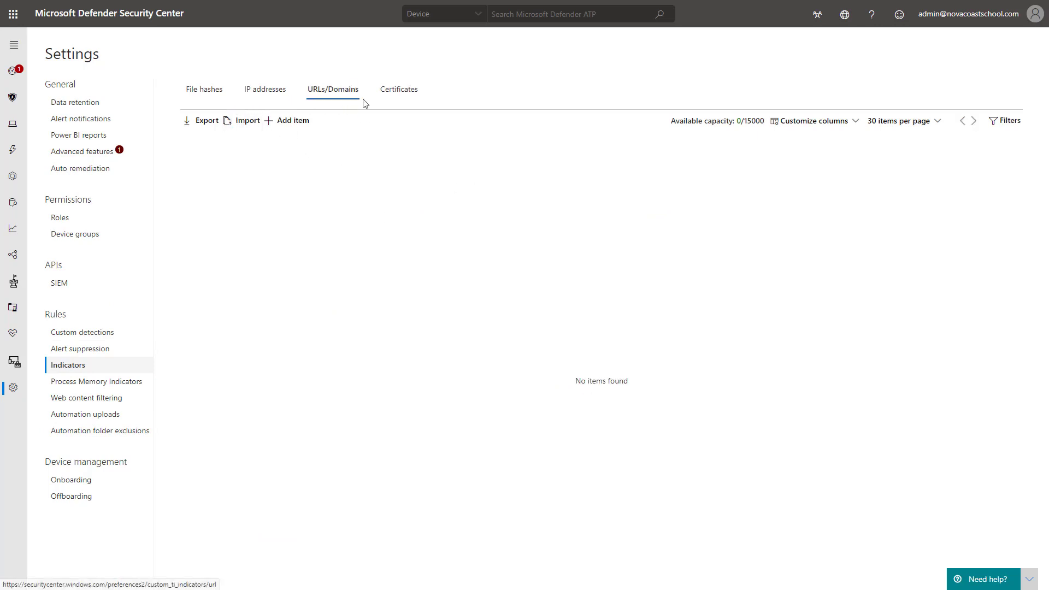
click(404, 98)
click(348, 91)
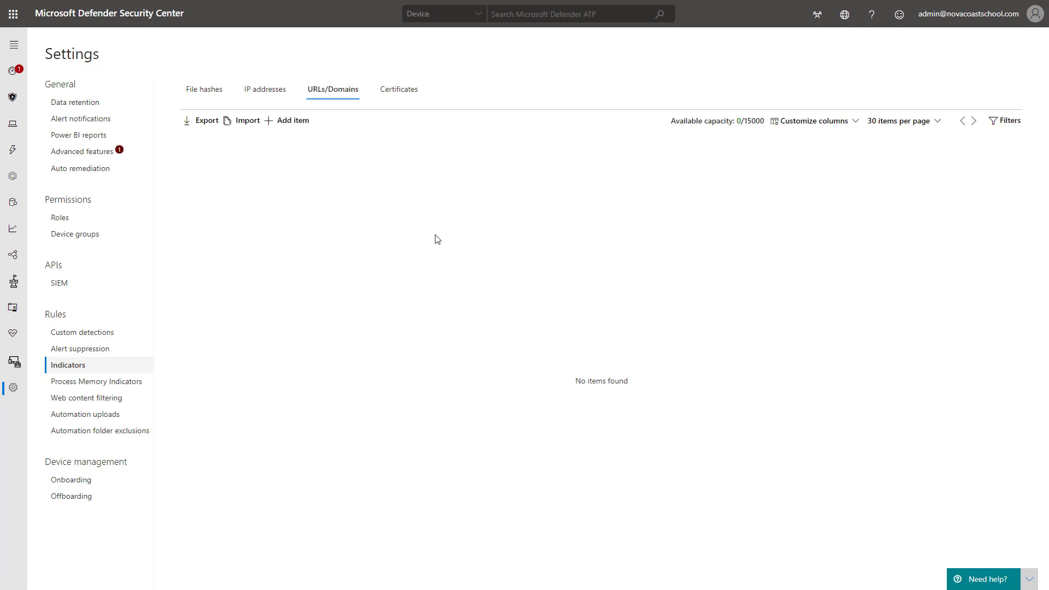
click(210, 91)
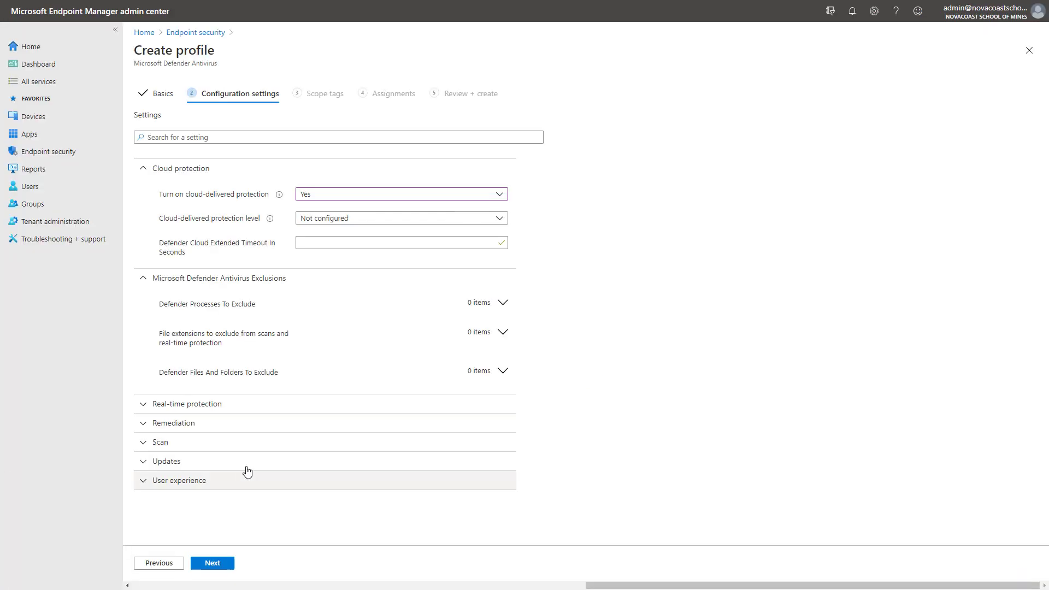
Step: In the Endpoint Manager profile, expand the Real-time protection settings and collapse the antivirus exclusions and Cloud protection sections
click(142, 281)
click(163, 297)
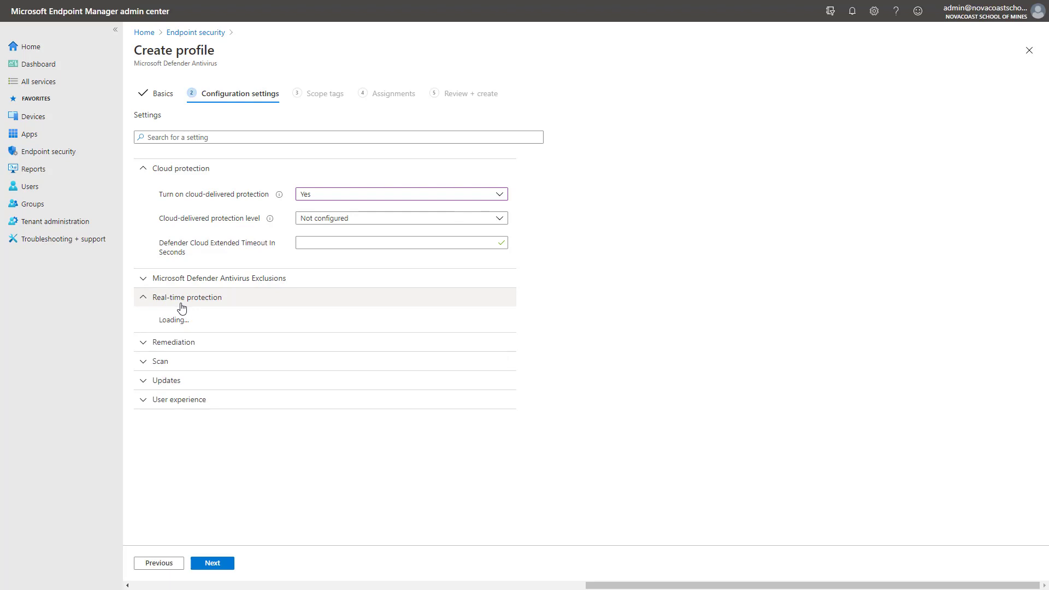
click(145, 170)
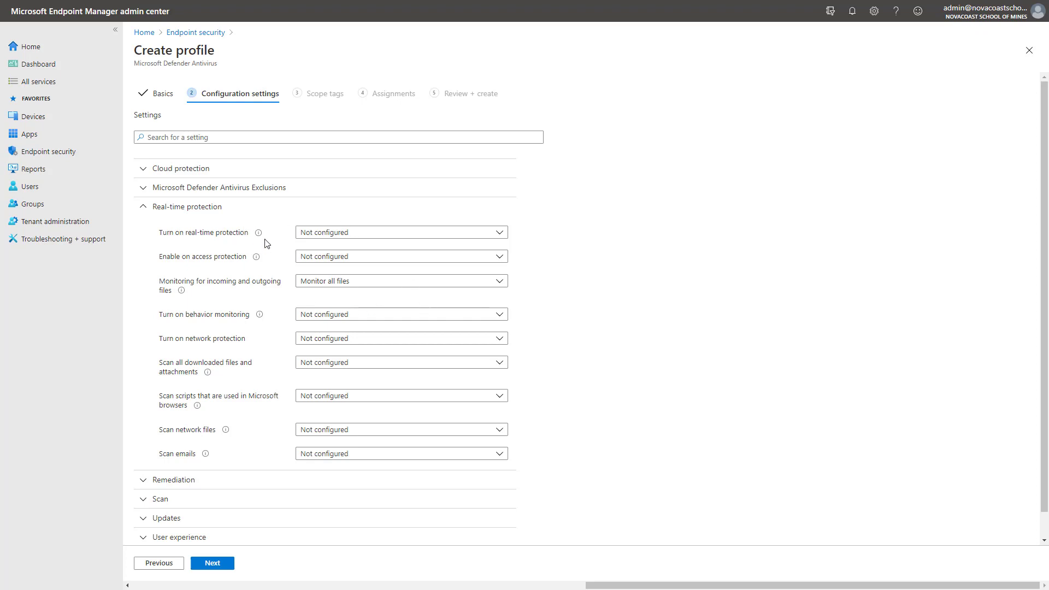
Step: Read the real-time protection description and set both Turn on real-time protection and Enable on access protection to Yes
mouse_move(260, 235)
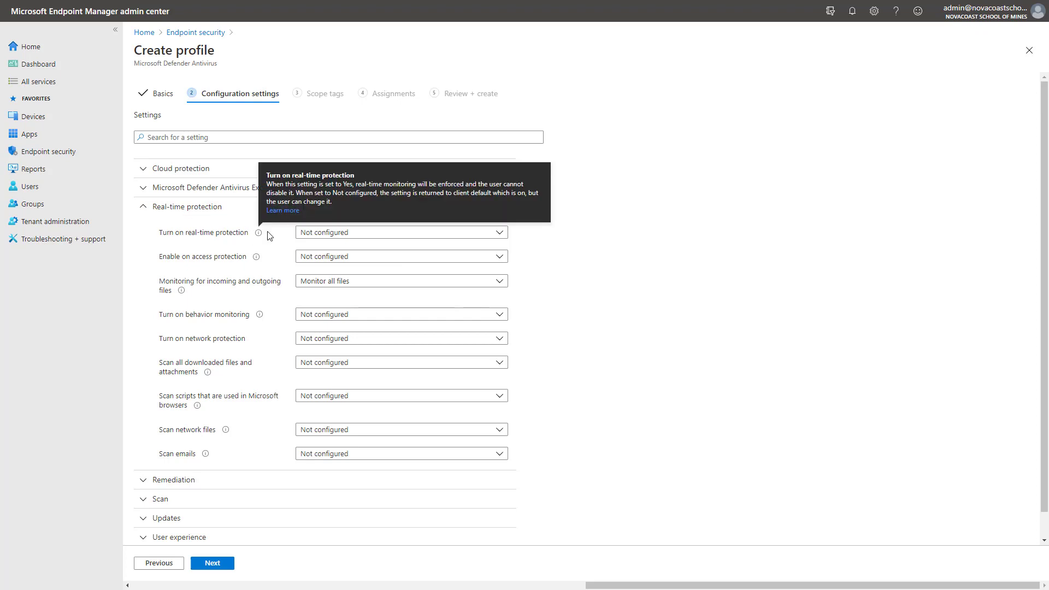
click(327, 232)
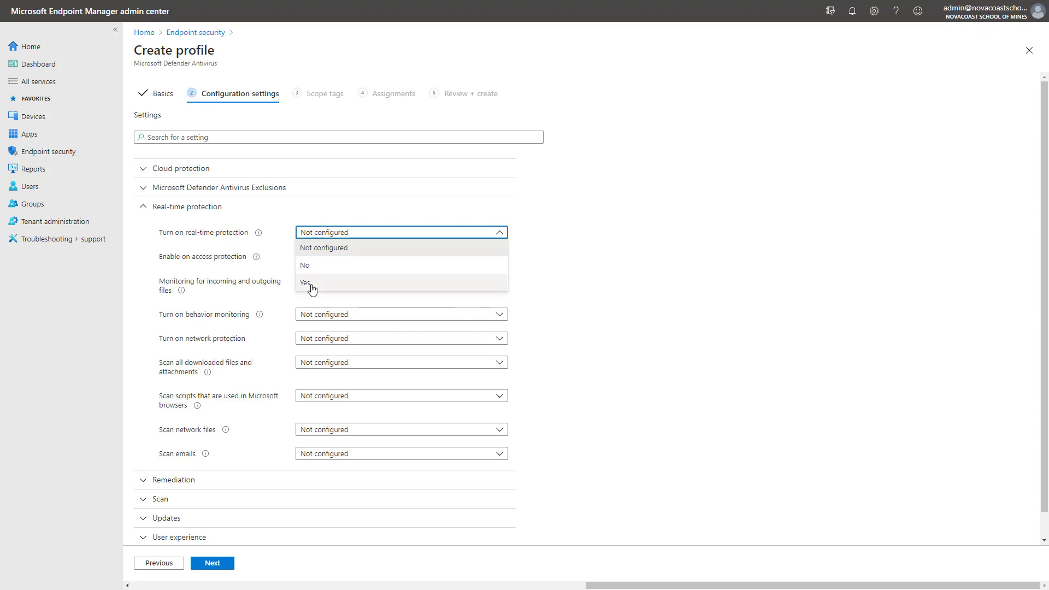
click(312, 287)
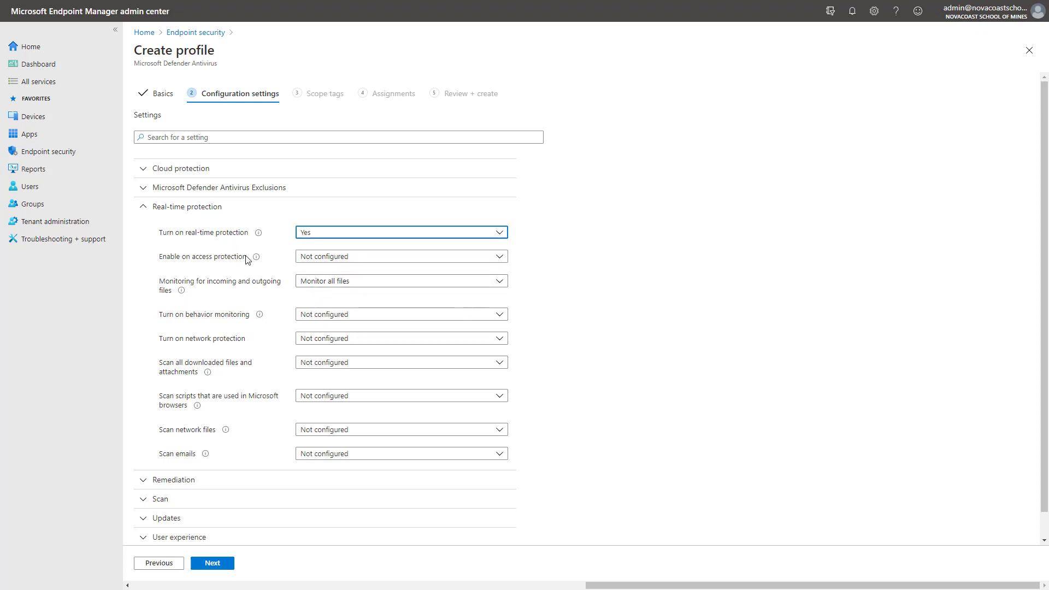
mouse_move(260, 261)
click(358, 257)
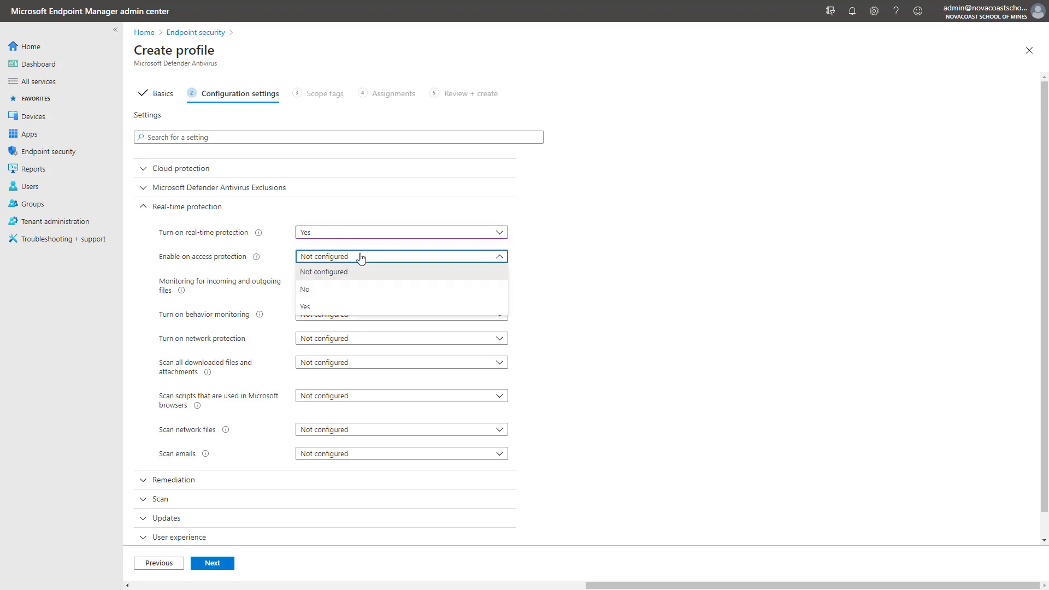
click(338, 288)
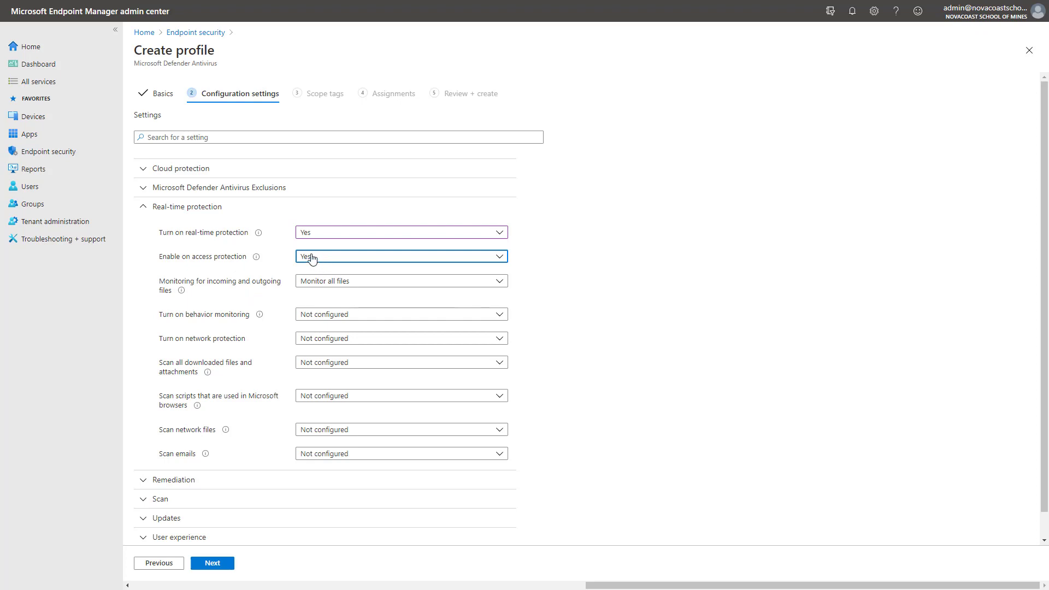
Step: Keep Monitor all files for incoming and outgoing files, and set Turn on behavior monitoring to Yes
click(209, 291)
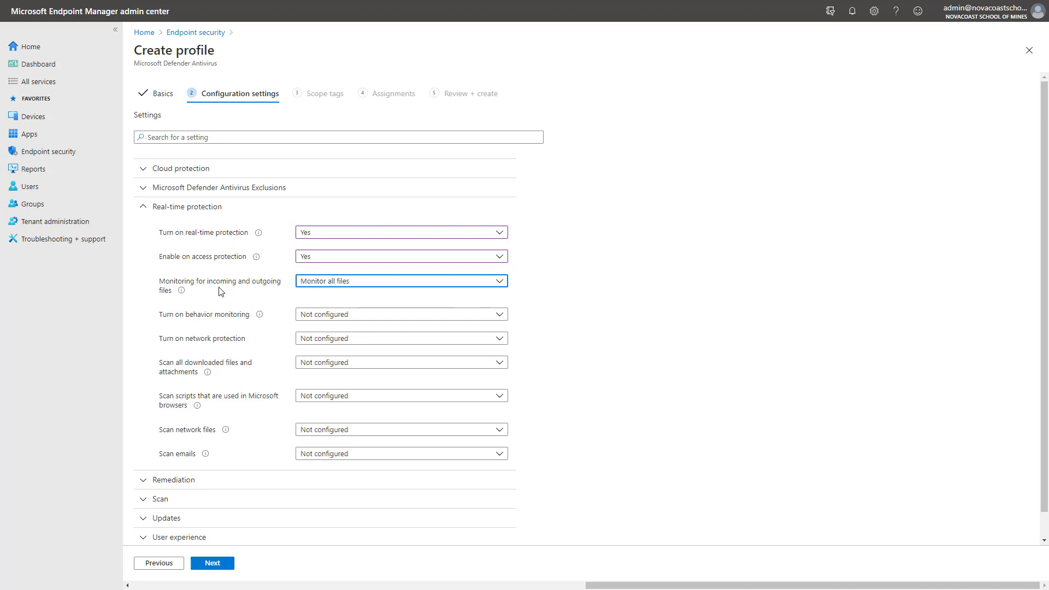
click(321, 289)
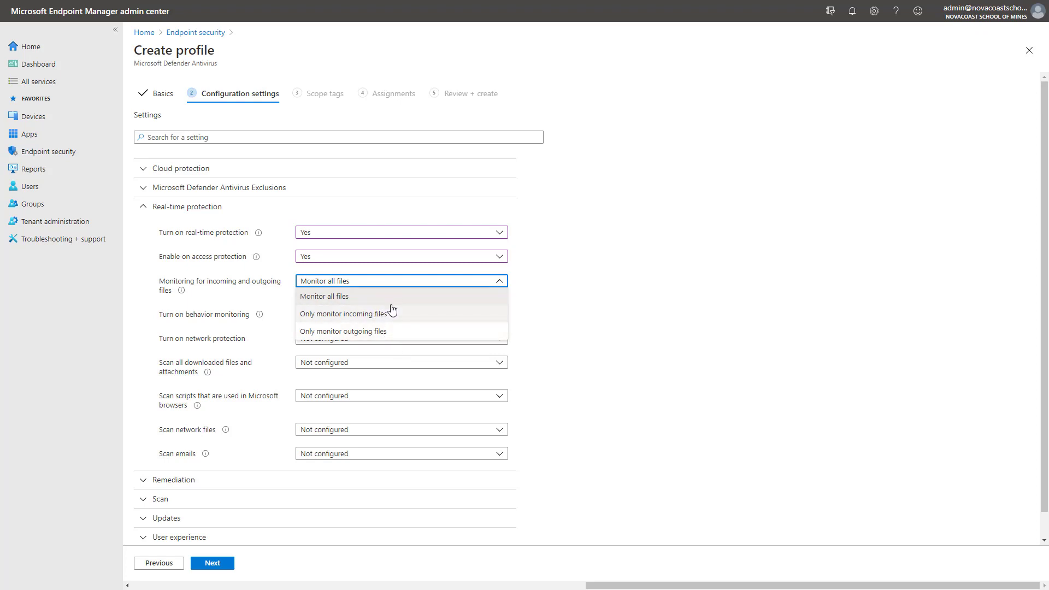
click(362, 280)
mouse_move(184, 296)
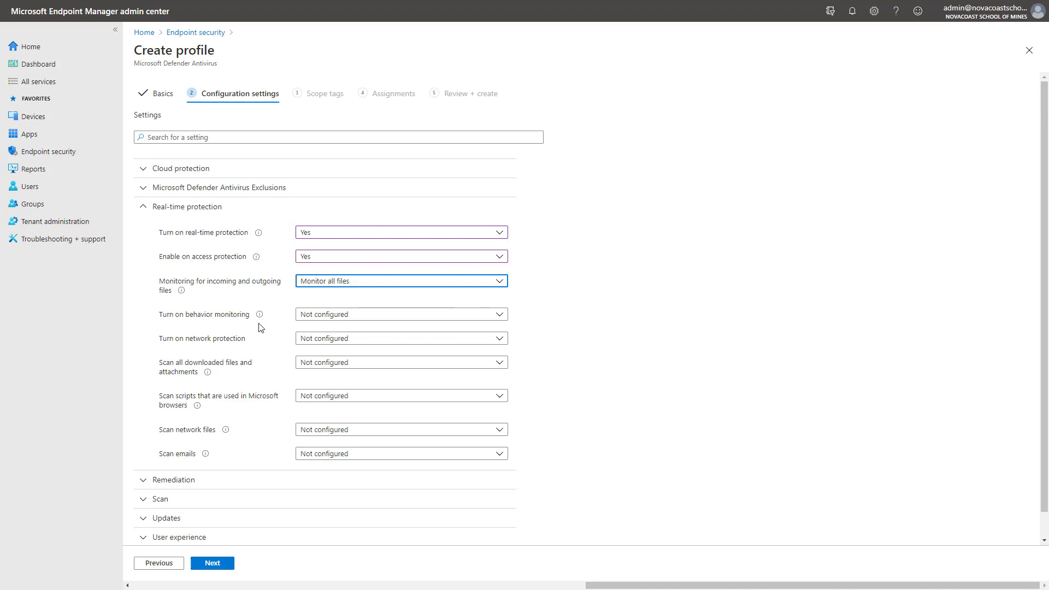
mouse_move(260, 317)
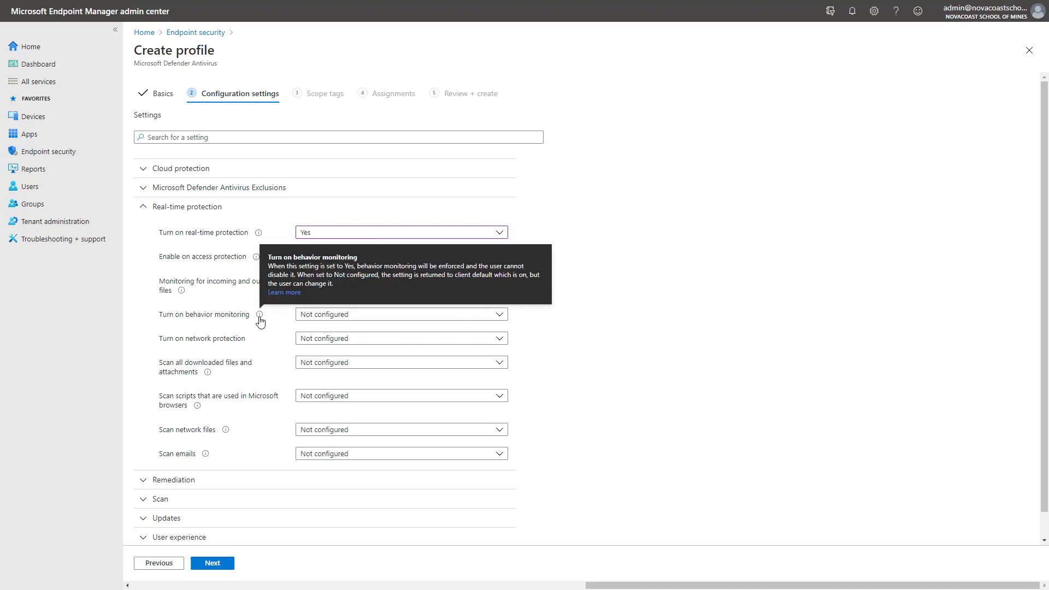
click(331, 317)
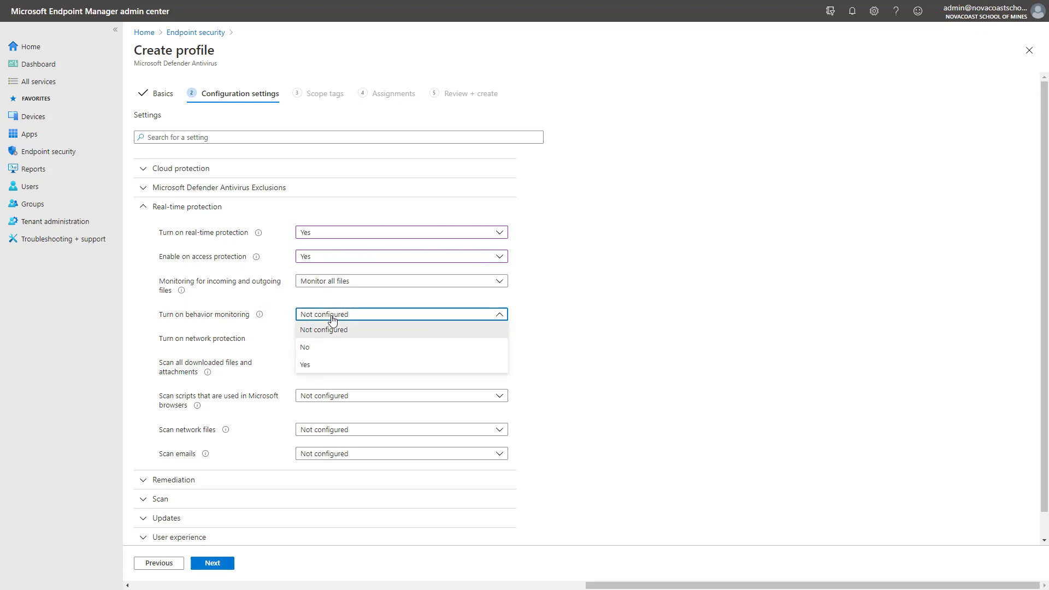
click(385, 361)
drag(194, 317, 222, 317)
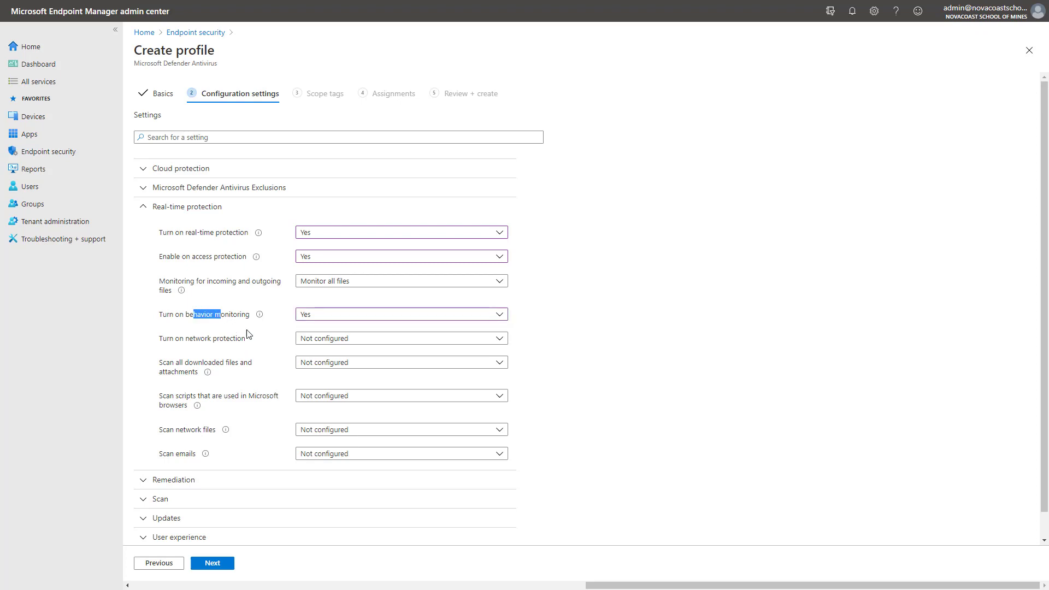
click(248, 331)
Step: Set Turn on network protection and Scan all downloaded files and attachments to Yes
click(328, 340)
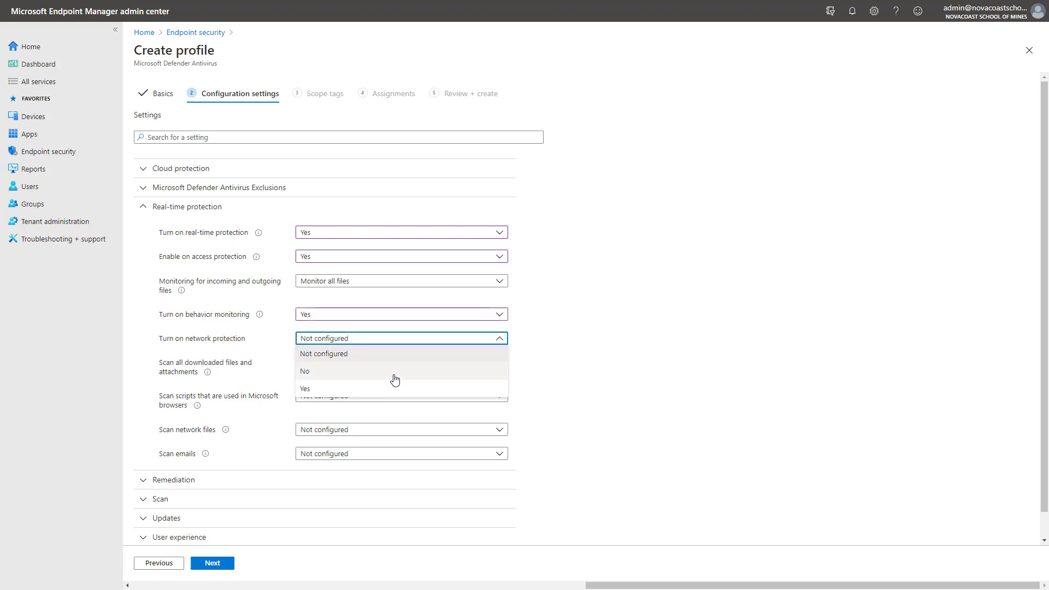
click(398, 387)
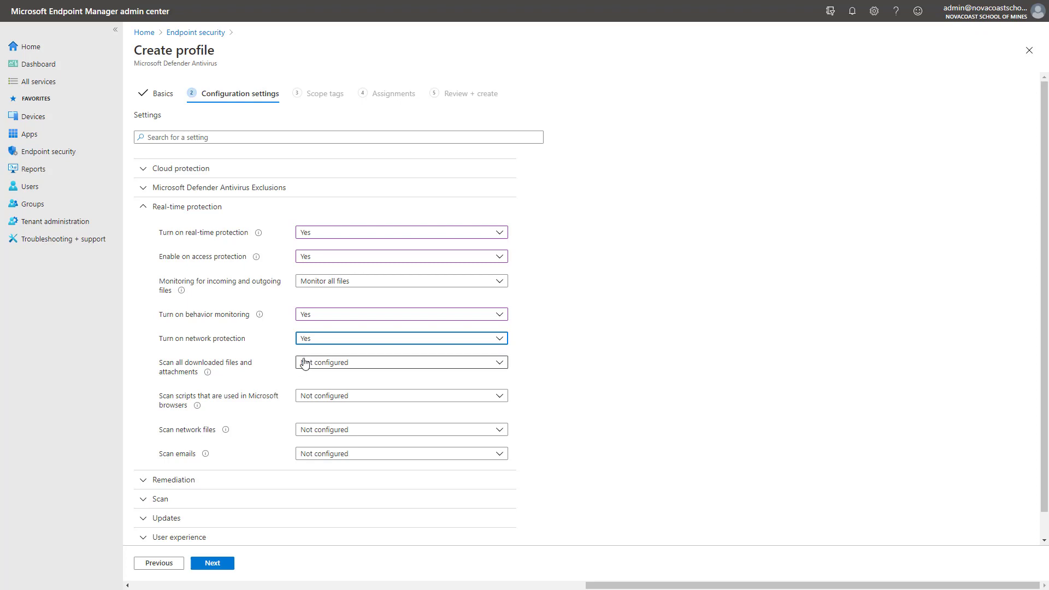
click(325, 363)
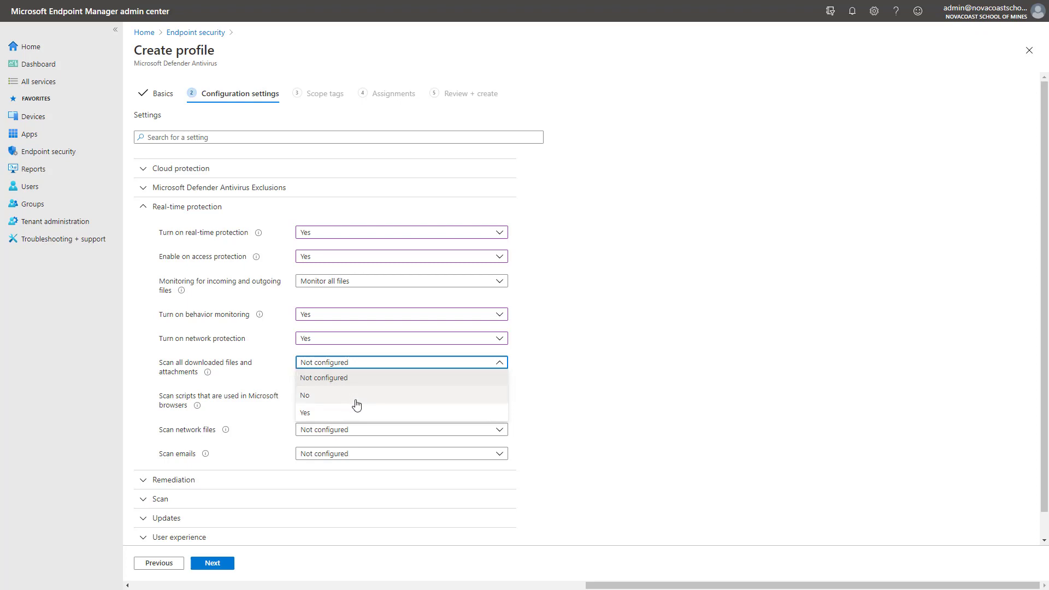
mouse_move(211, 377)
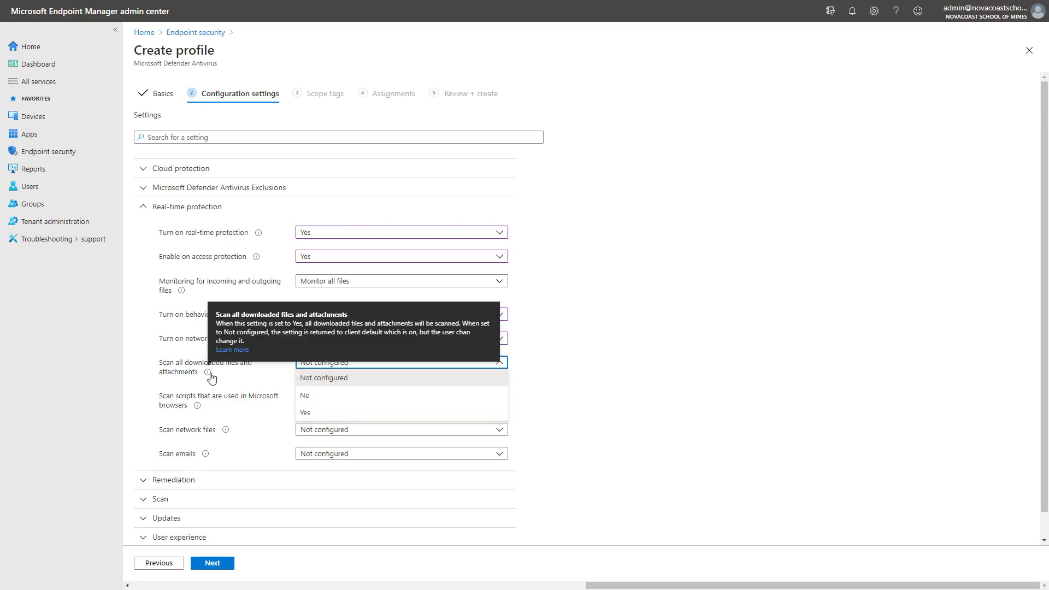
click(332, 413)
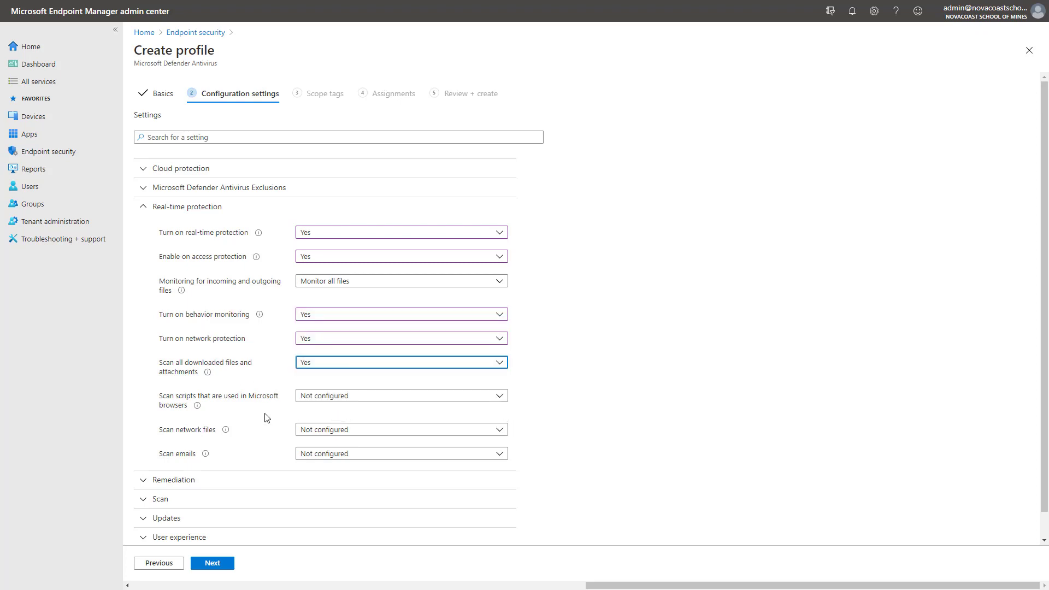
click(265, 413)
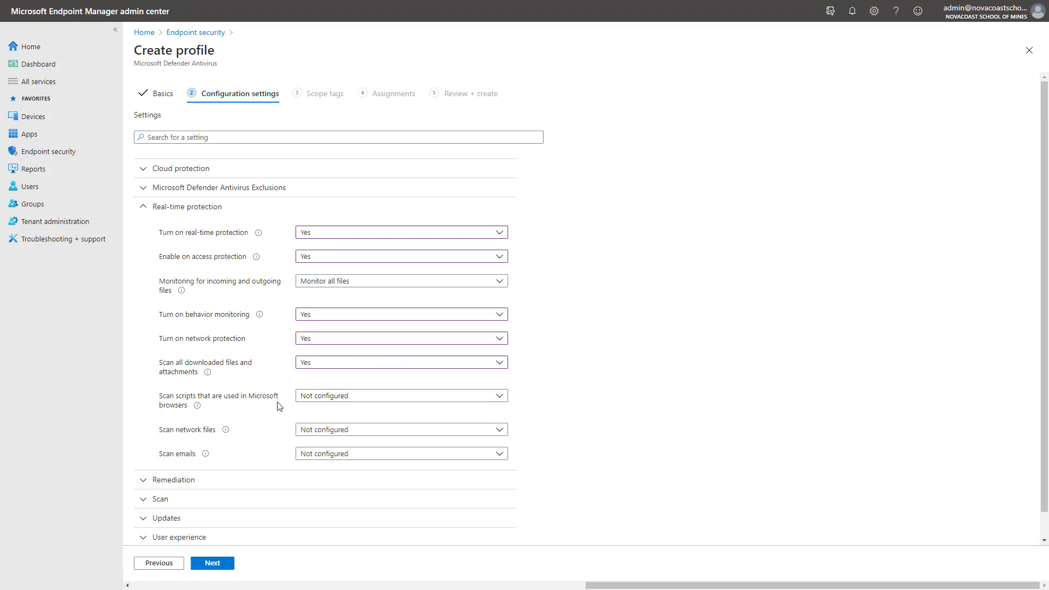
Step: Set Scan scripts that are used in Microsoft browsers and Scan network files to Yes
click(369, 396)
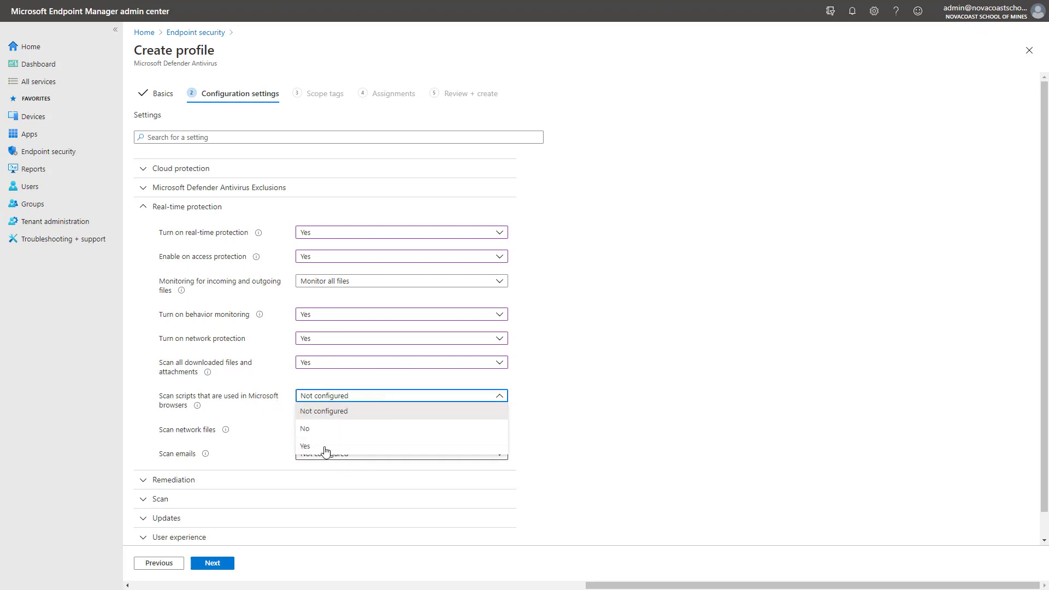
click(325, 449)
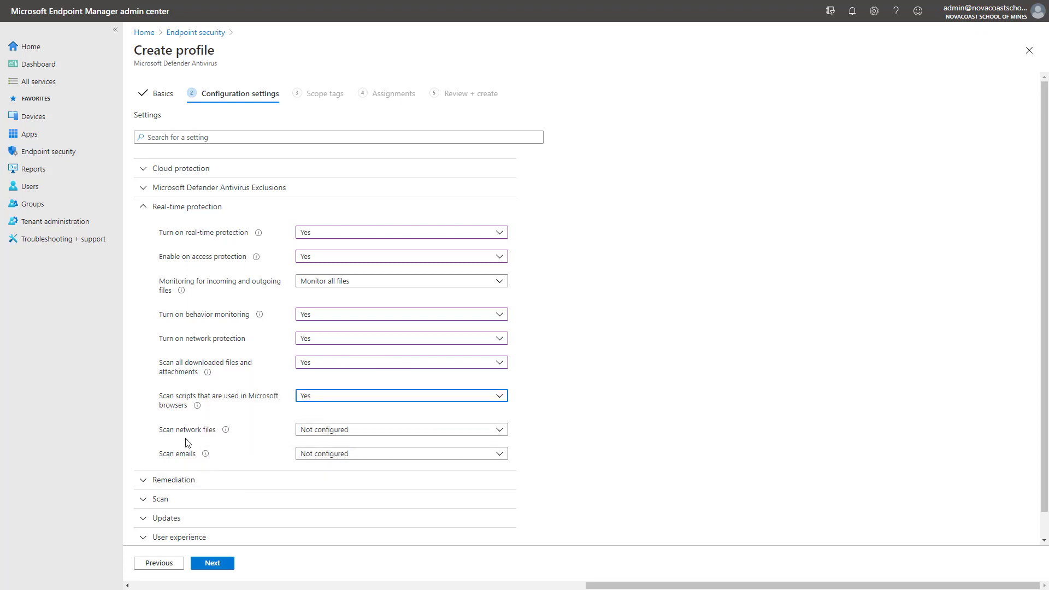
mouse_move(229, 434)
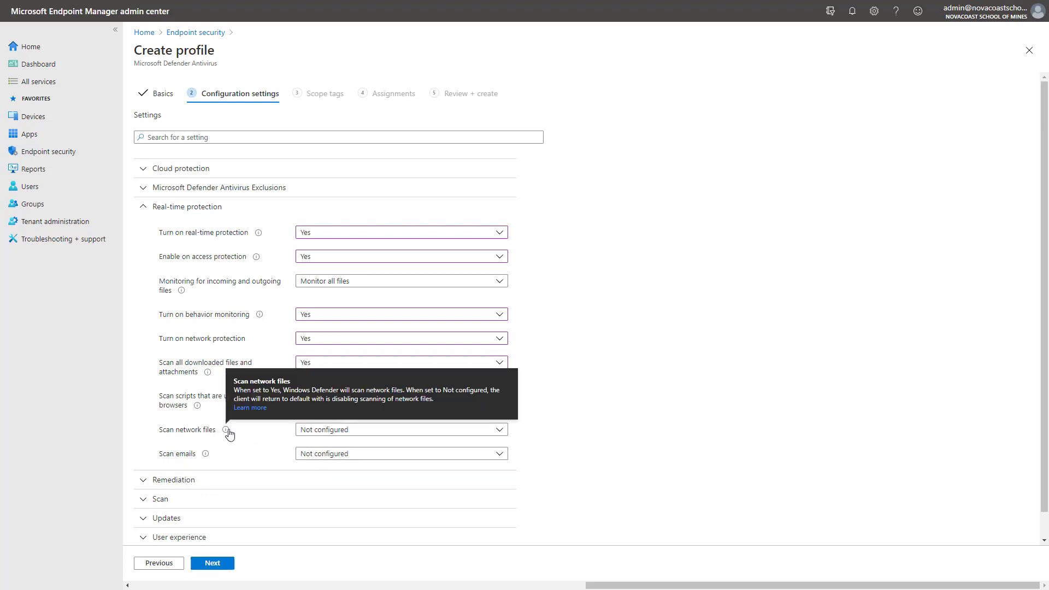
click(376, 431)
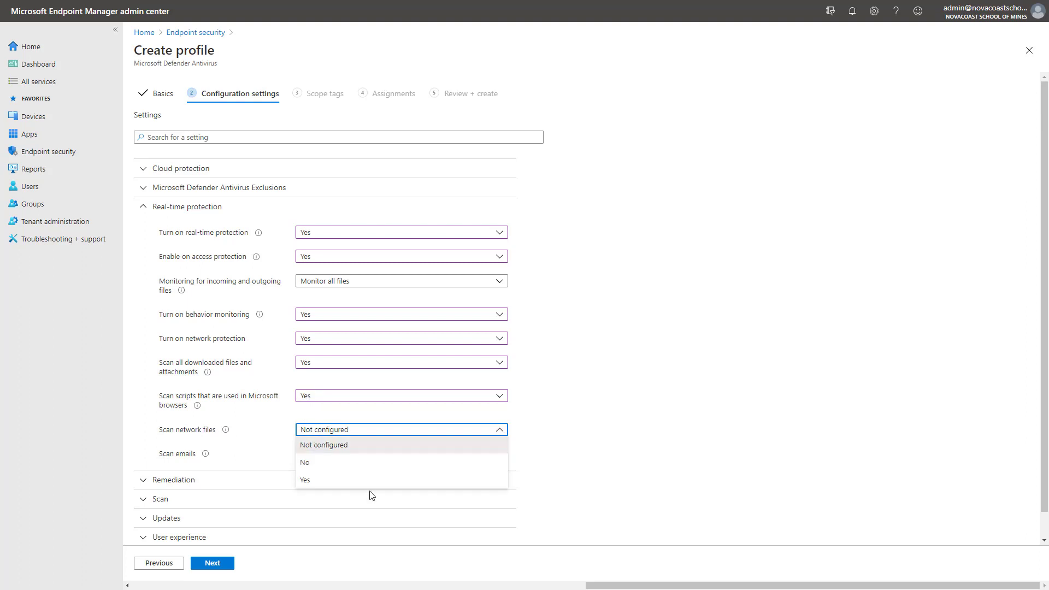
click(346, 481)
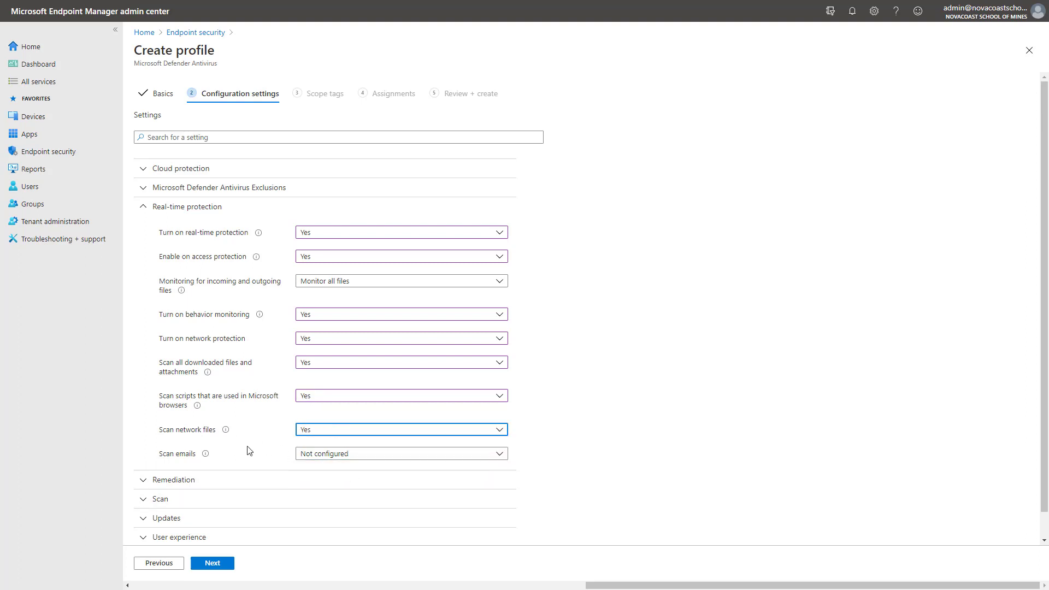
Step: Check the description of the Scan emails setting and set it to Yes
mouse_move(200, 457)
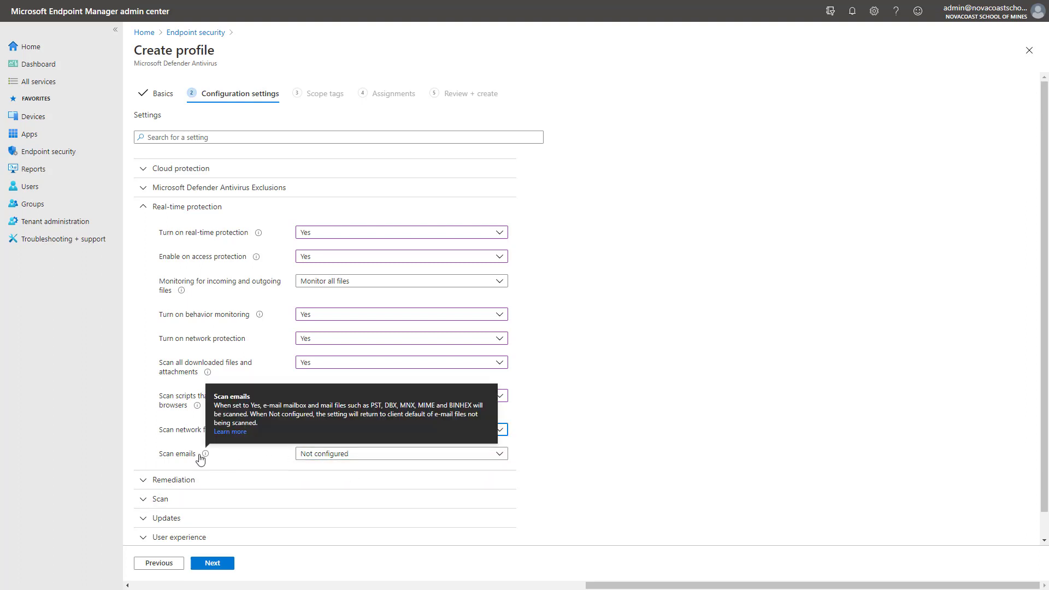
click(308, 454)
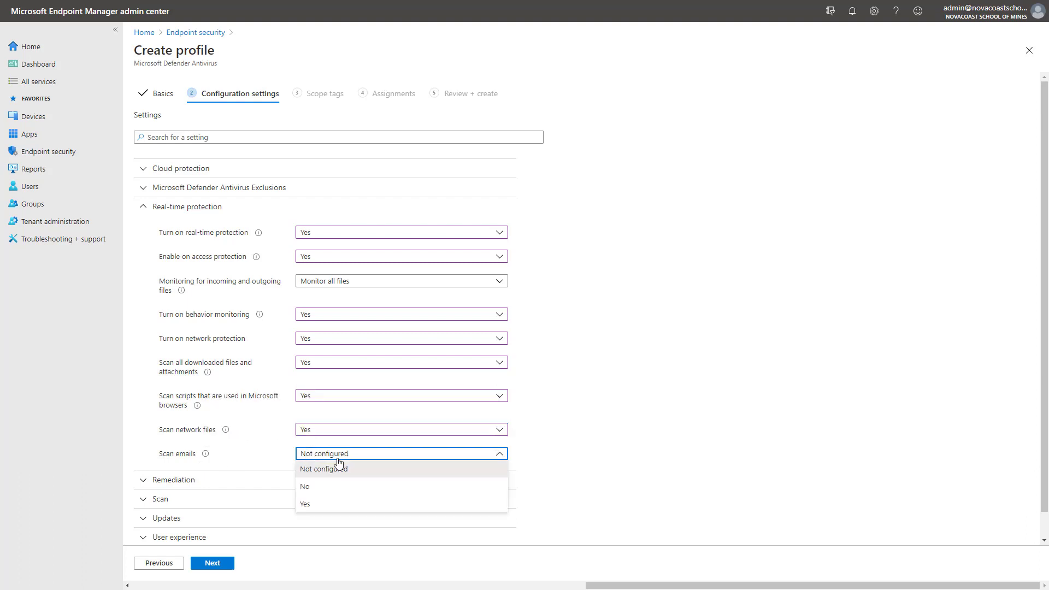
click(383, 502)
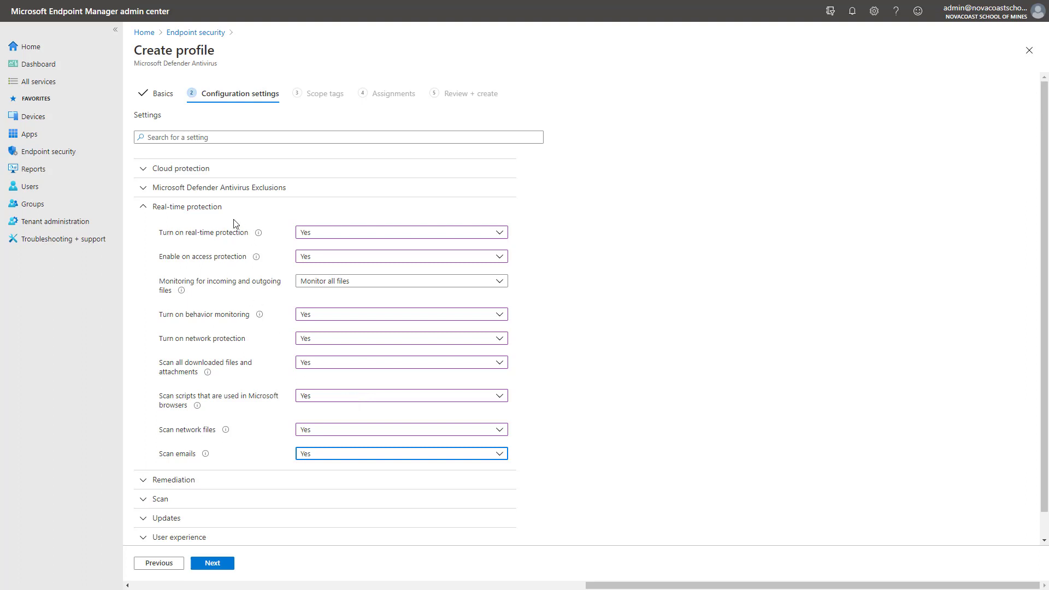
Step: Collapse the Real-time protection section and expand the Scan and Remediation sections
click(211, 216)
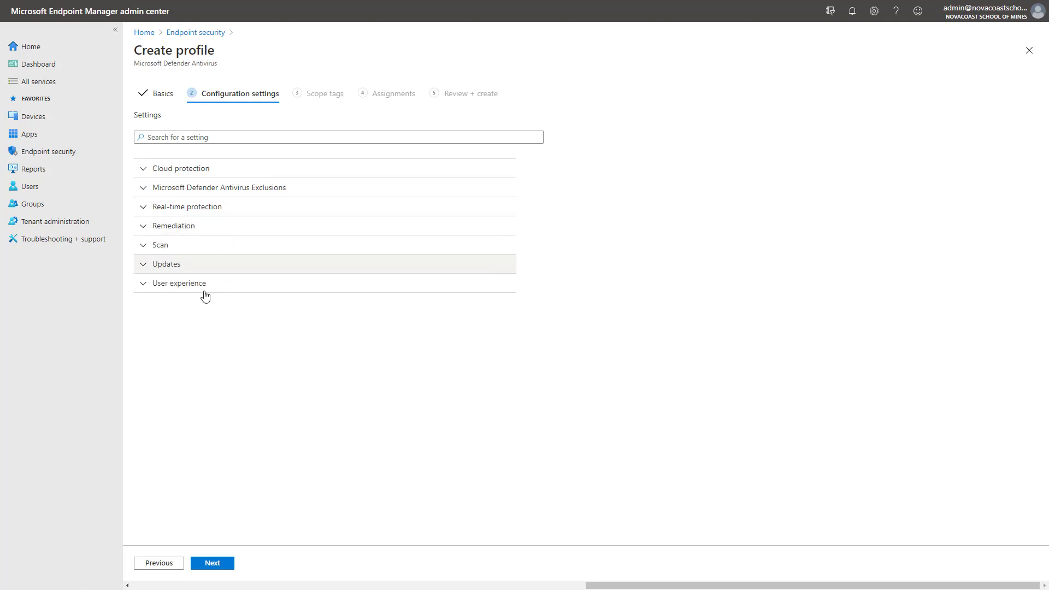
click(160, 243)
click(164, 229)
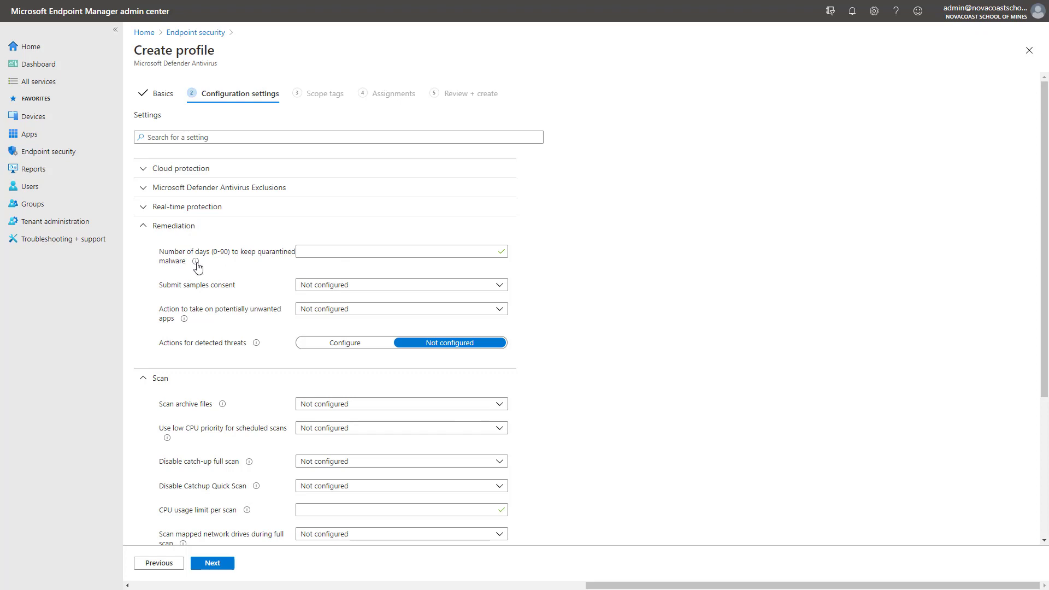
Step: Set quarantined malware to be kept for 90 days and Submit samples consent to Send safe samples automatically
mouse_move(196, 263)
click(331, 251)
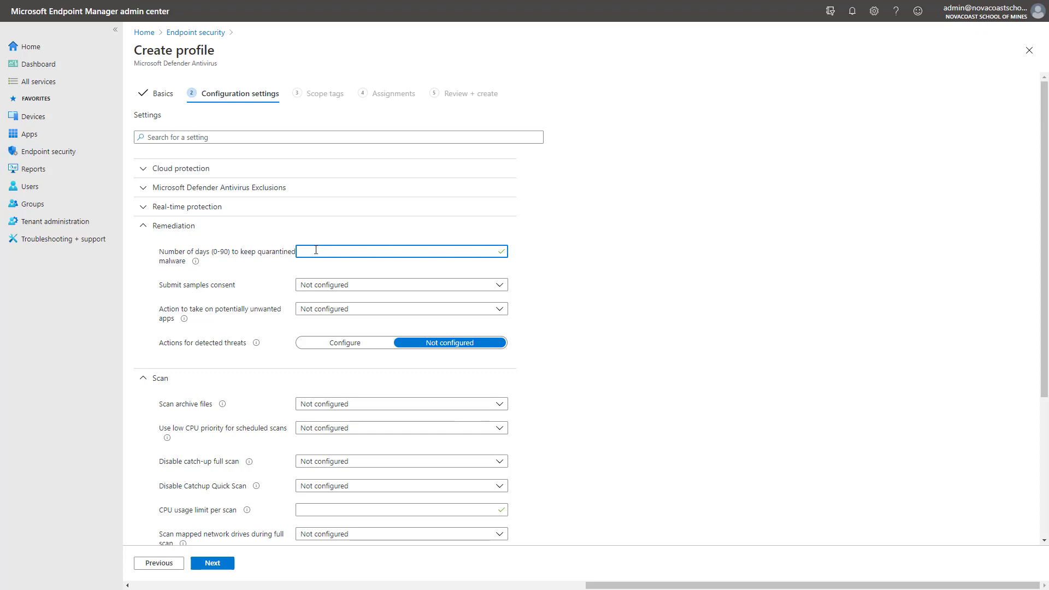
text(90)
click(314, 288)
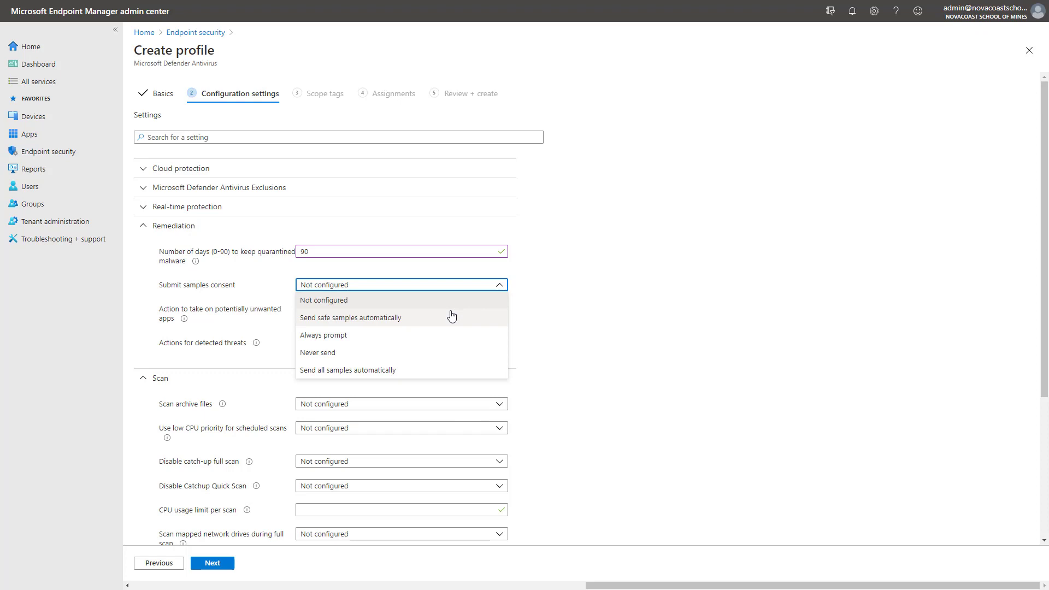
click(418, 324)
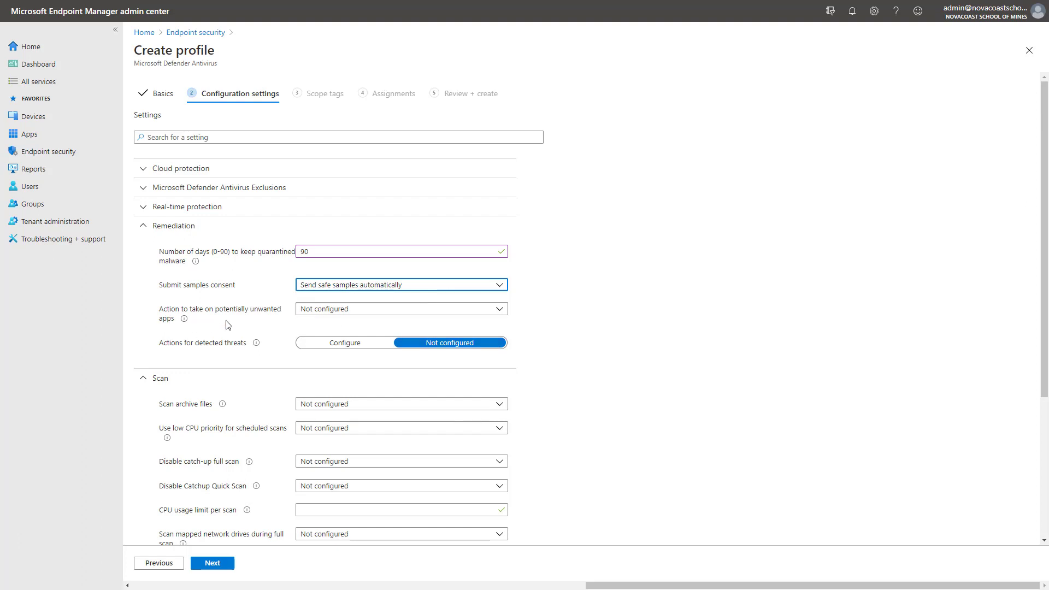
Step: Set the action to take on potentially unwanted apps to Enable and switch Actions for detected threats to Configure
click(333, 310)
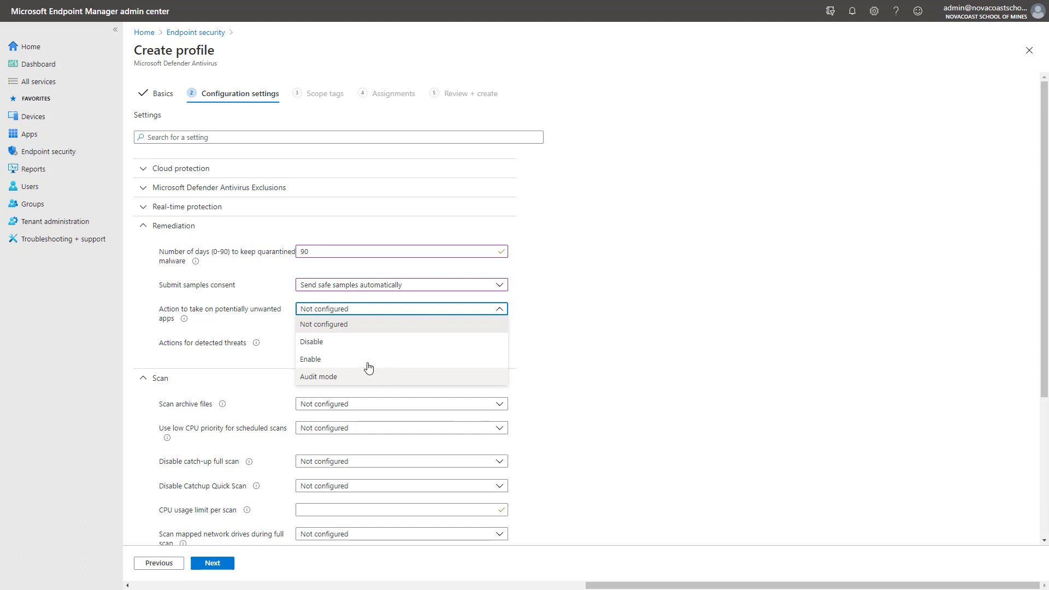
click(311, 358)
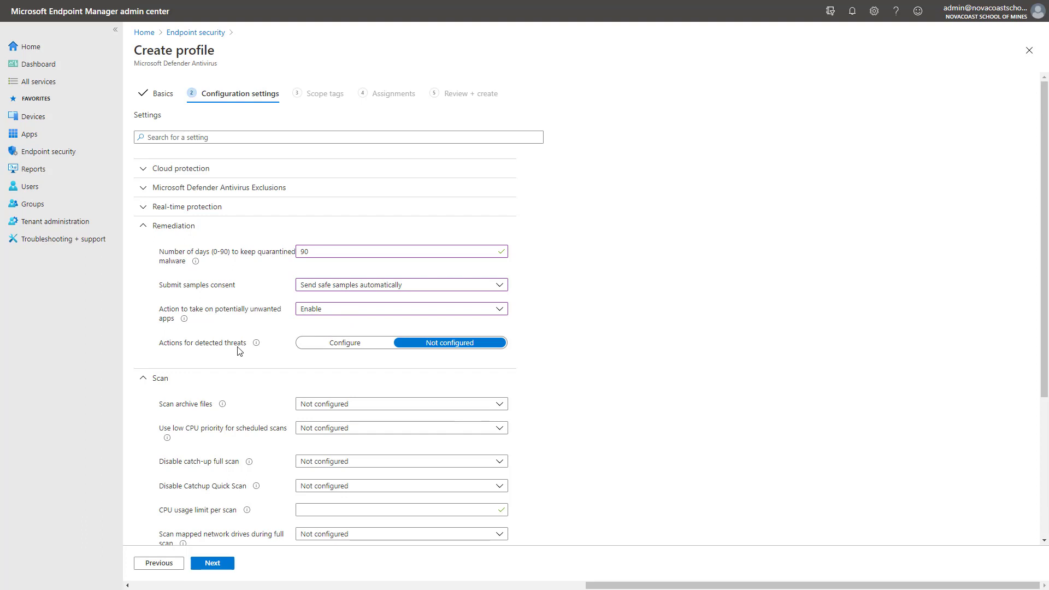
click(361, 348)
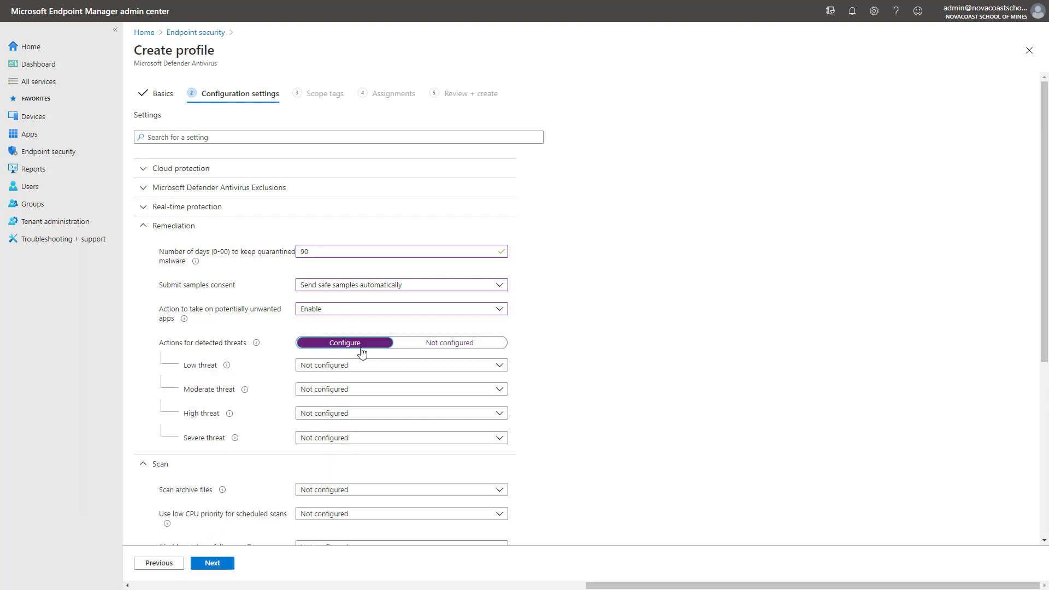
scroll(361, 352, down, 1)
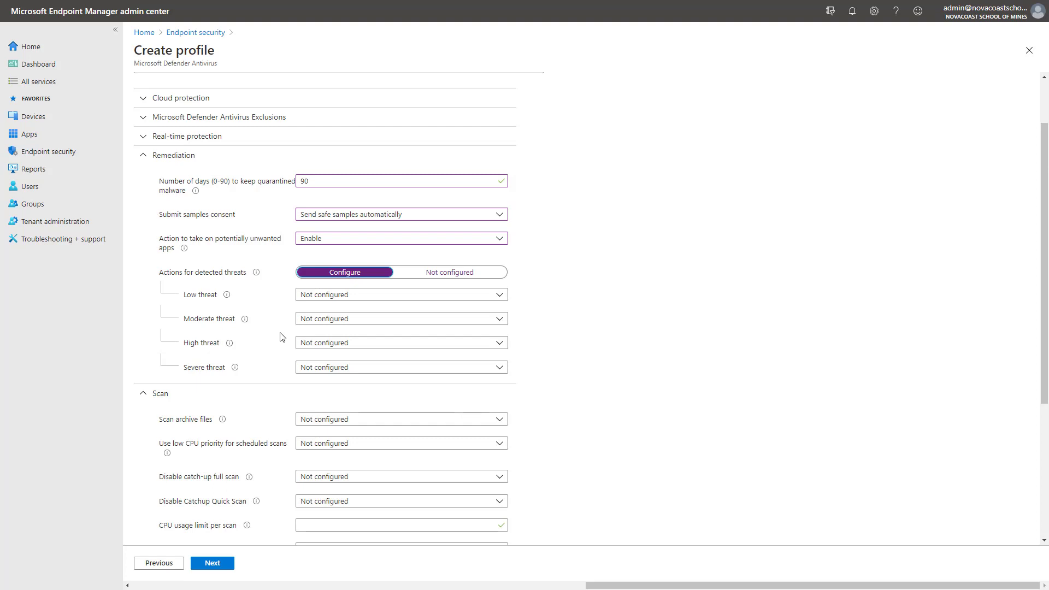
Step: Review the remediation actions offered for low threats without choosing one
click(346, 296)
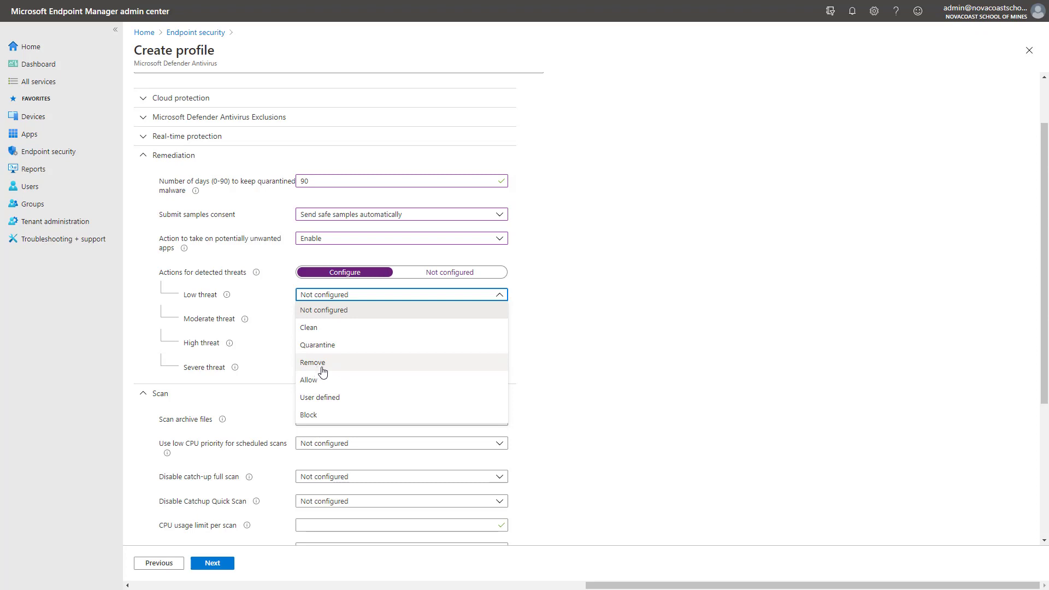
click(711, 331)
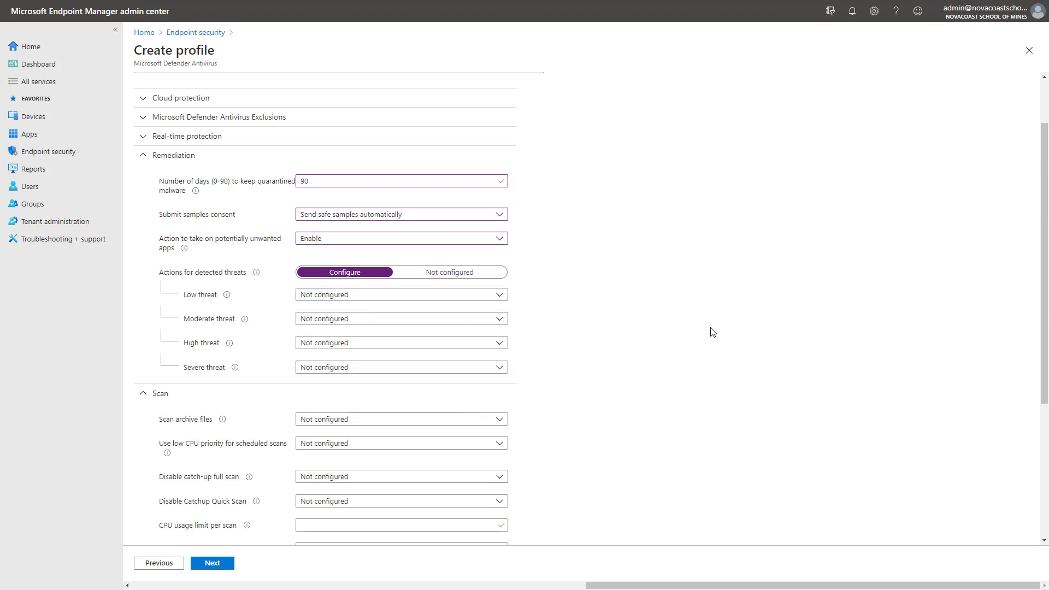
click(339, 295)
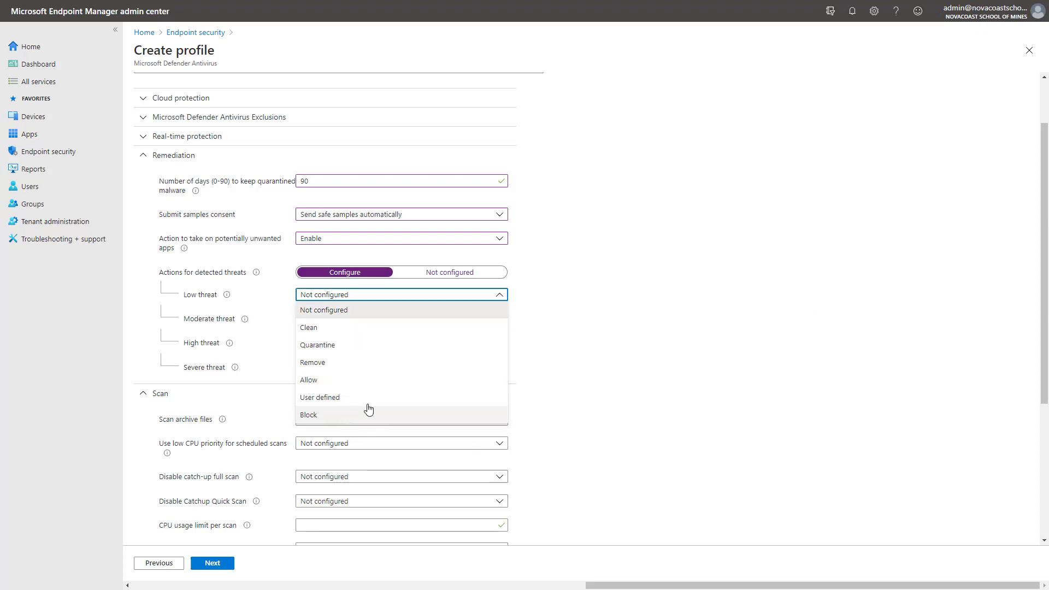
click(702, 342)
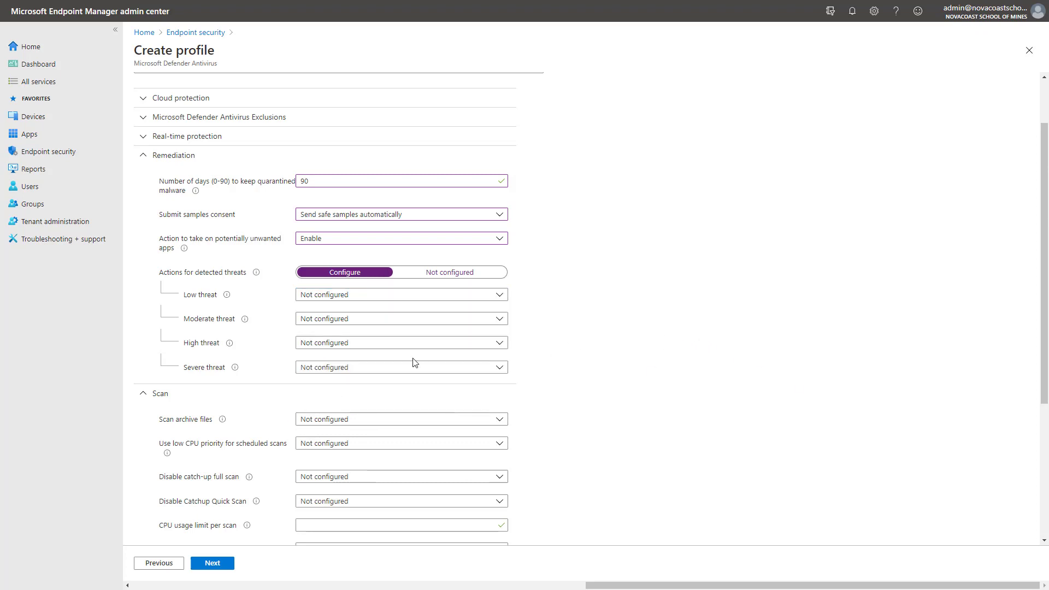
Step: Set Scan archive files and Use low CPU priority for scheduled scans to Yes in the Scan section
scroll(349, 385, down, 4)
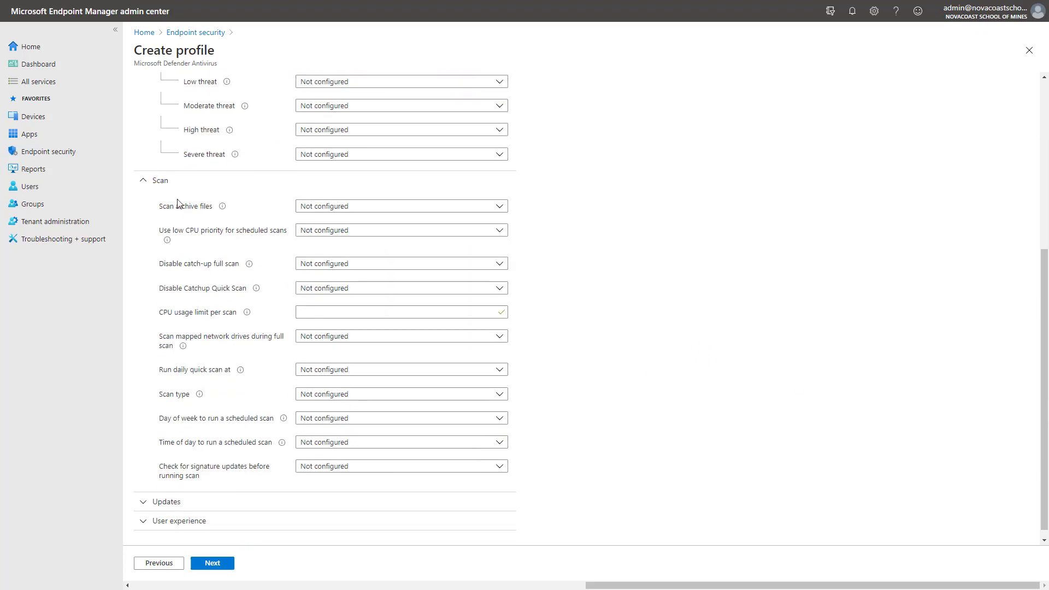
scroll(246, 197, up, 1)
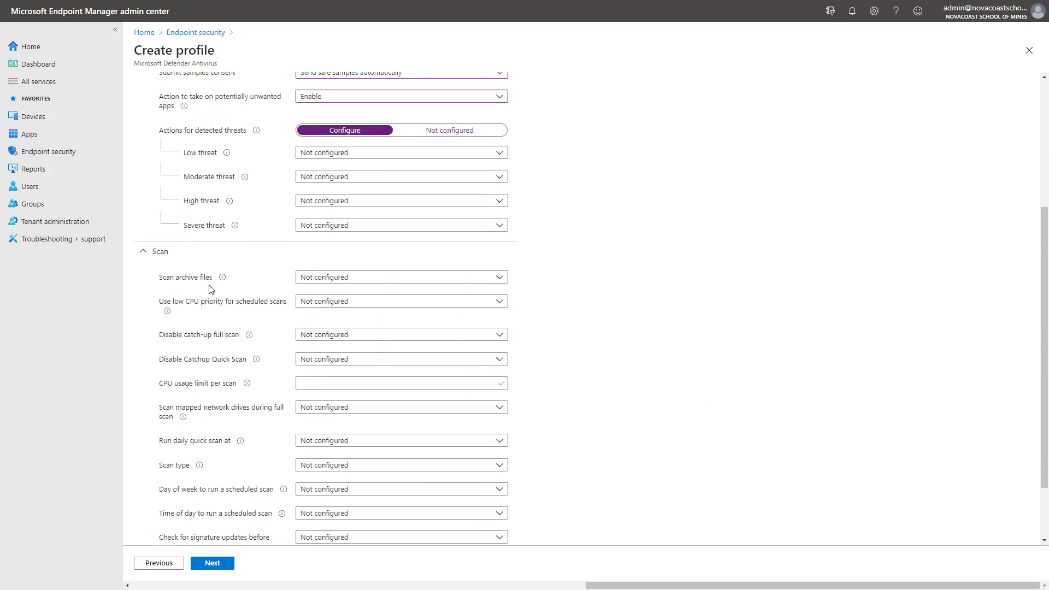
click(321, 282)
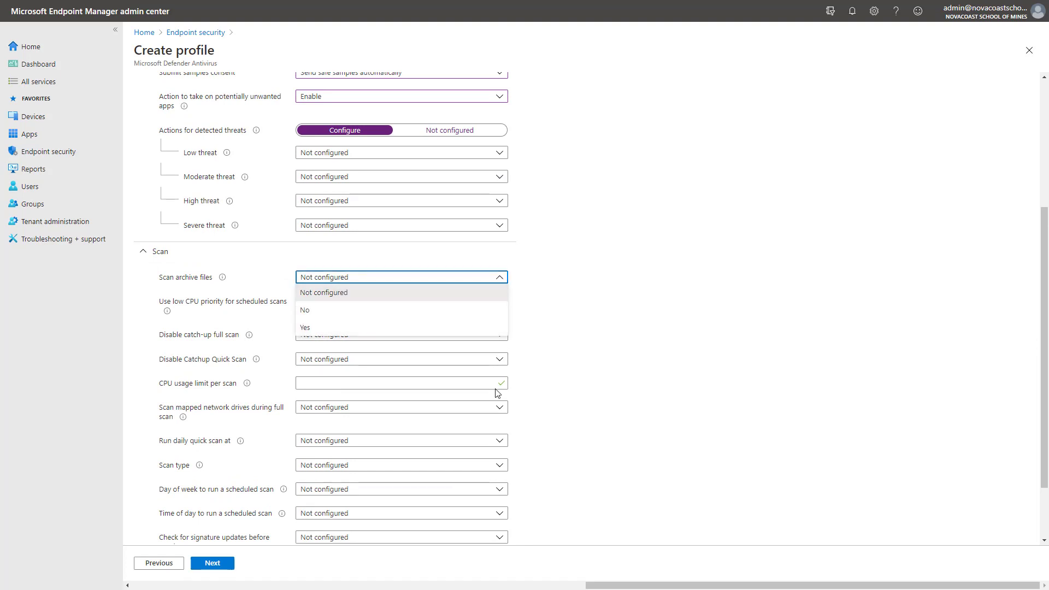
click(304, 329)
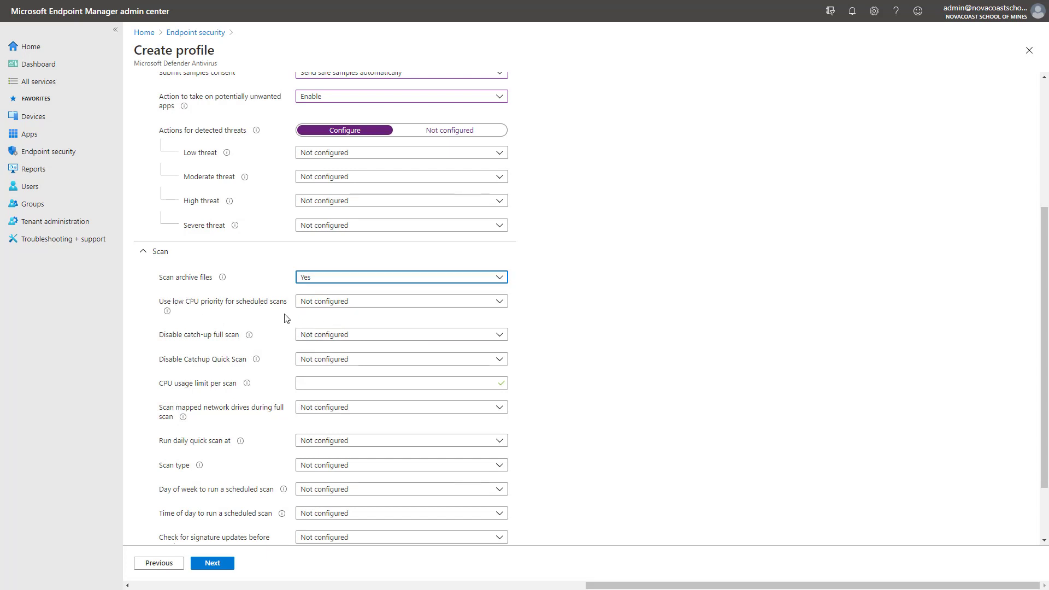
click(304, 302)
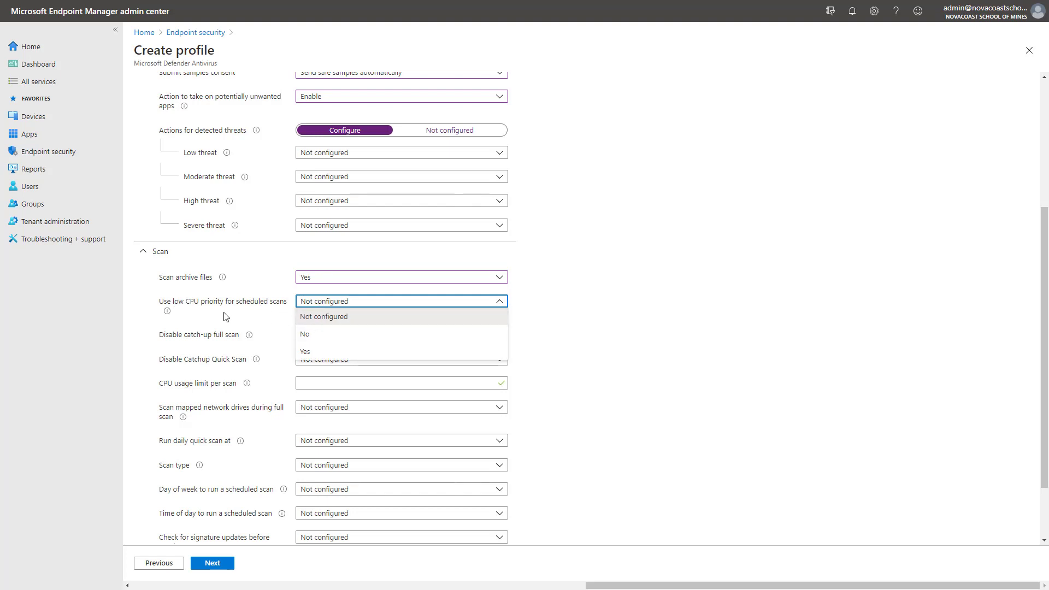
mouse_move(167, 311)
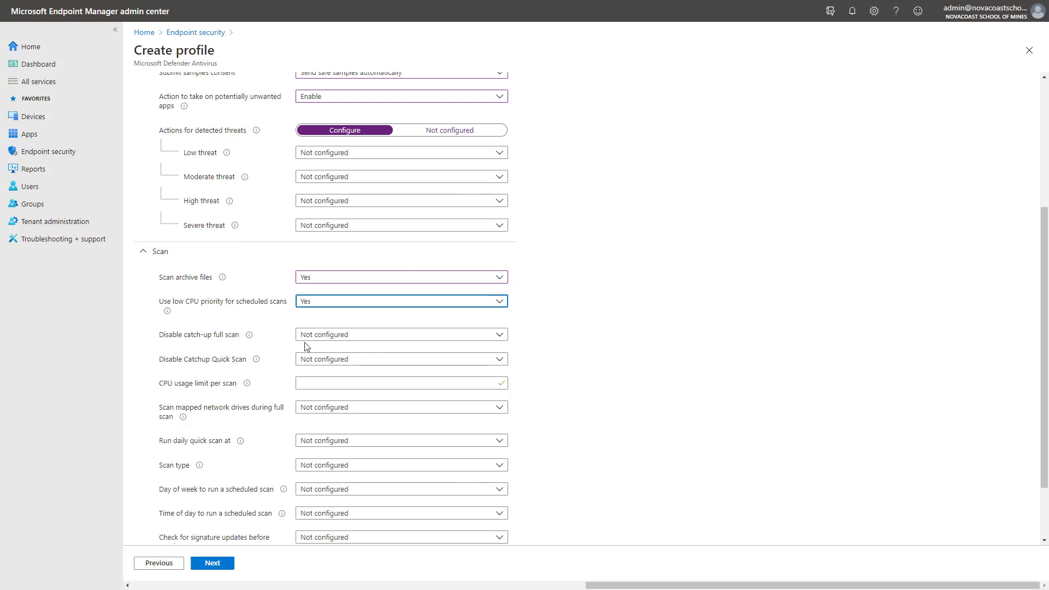
Step: Set Disable catch-up full scan and Disable Catchup Quick Scan to Yes
drag(159, 335, 238, 355)
click(228, 345)
triple_click(220, 339)
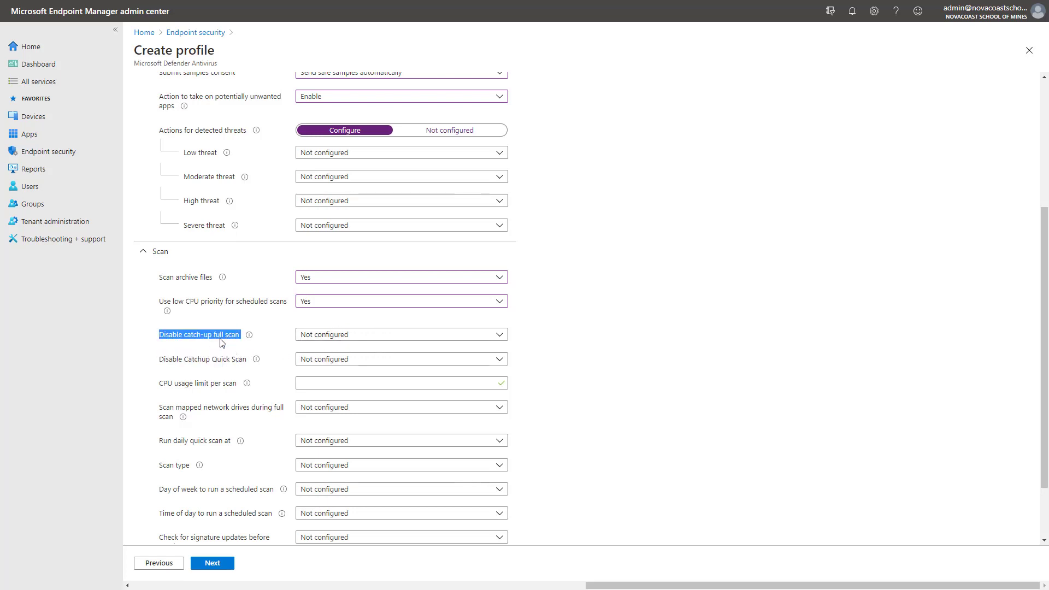
click(441, 336)
click(372, 388)
click(337, 365)
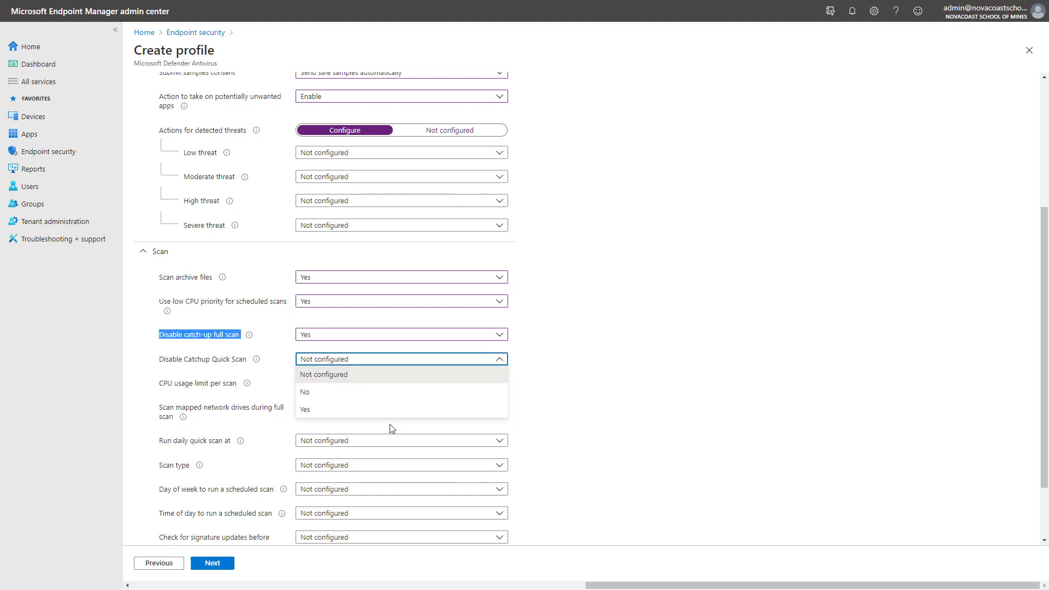
click(371, 413)
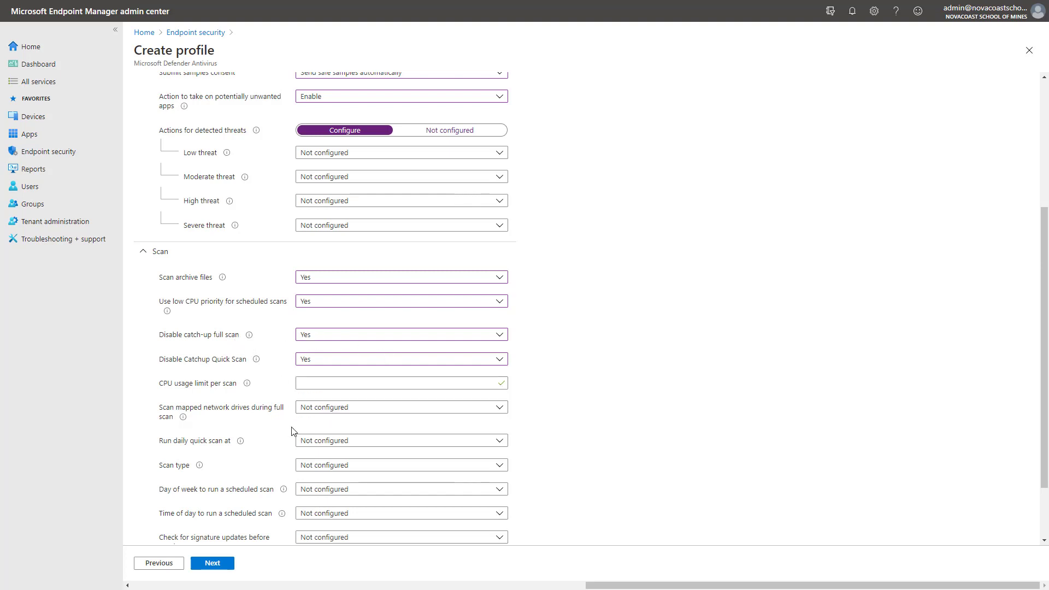
Step: Examine the Disable Catchup Quick Scan setting and its description
scroll(284, 425, down, 2)
drag(163, 288, 229, 291)
triple_click(229, 292)
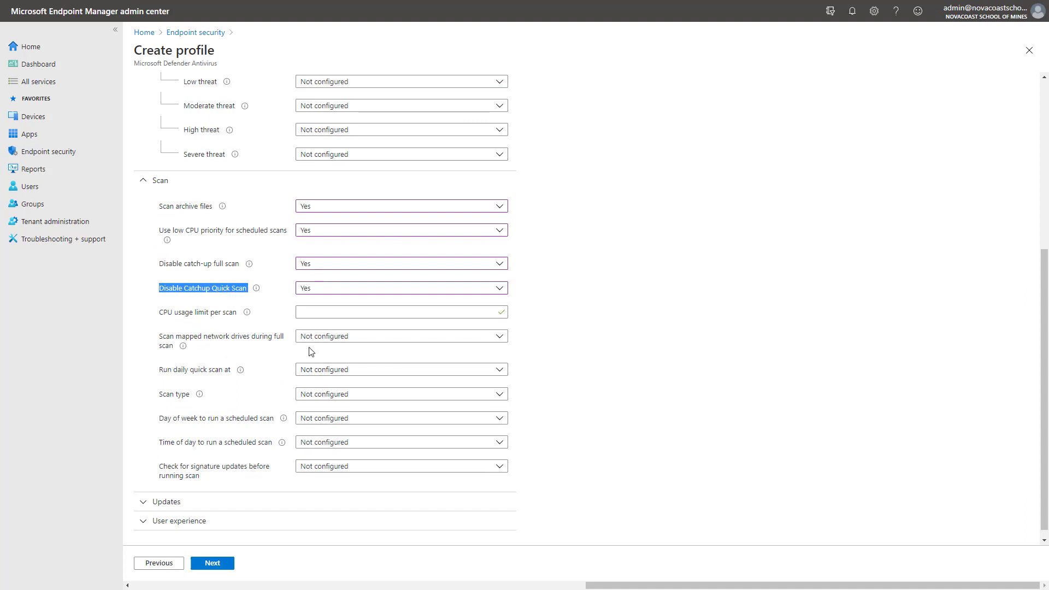
click(183, 297)
triple_click(184, 295)
click(188, 297)
double_click(194, 295)
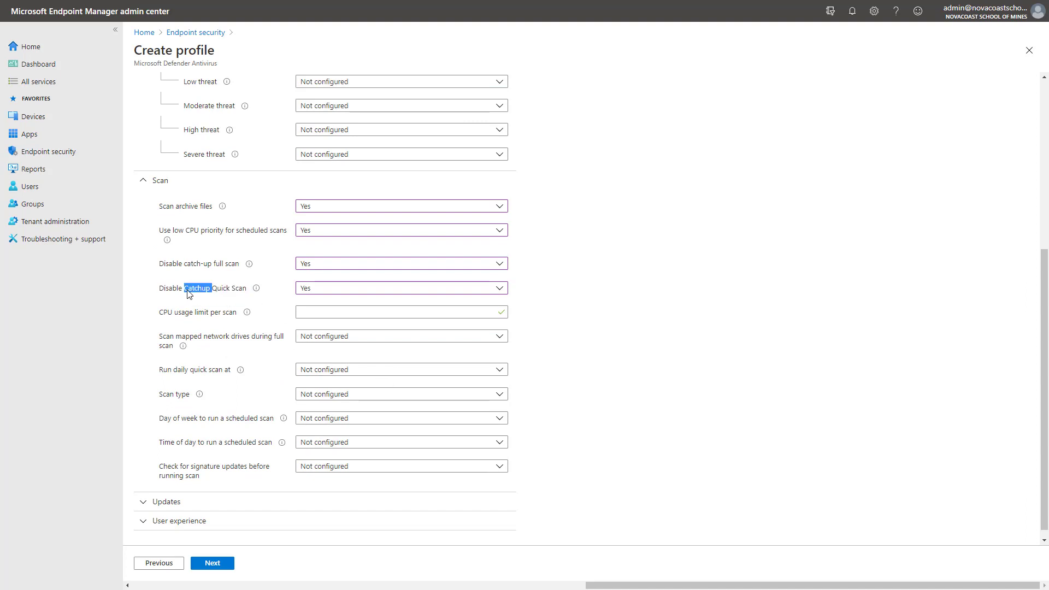
mouse_move(261, 290)
triple_click(168, 291)
click(193, 290)
double_click(194, 290)
Step: Set Scan mapped network drives during full scan to Yes
double_click(192, 343)
click(221, 343)
triple_click(229, 342)
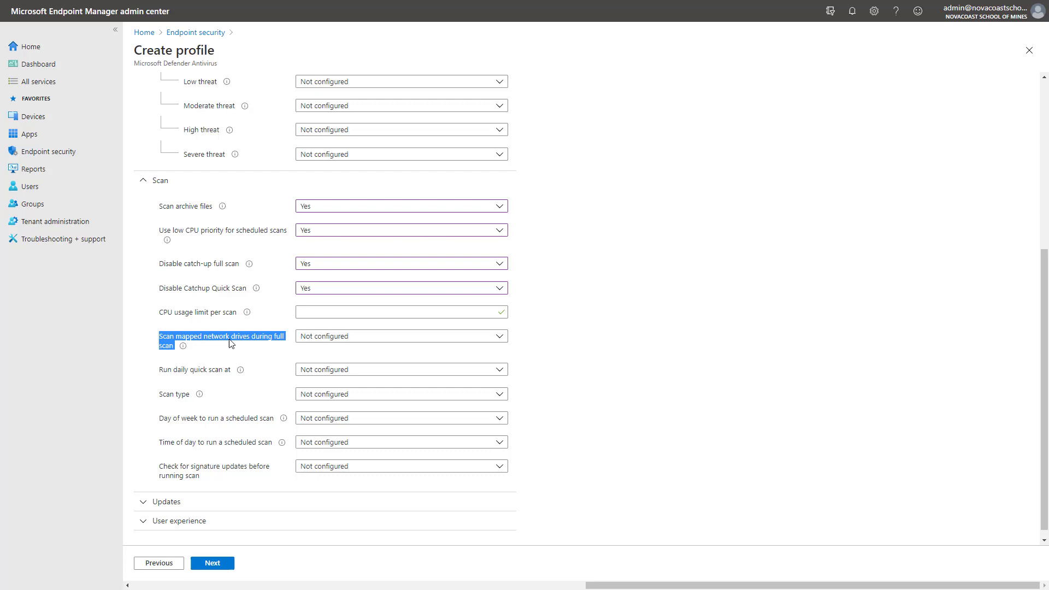
click(349, 337)
click(397, 387)
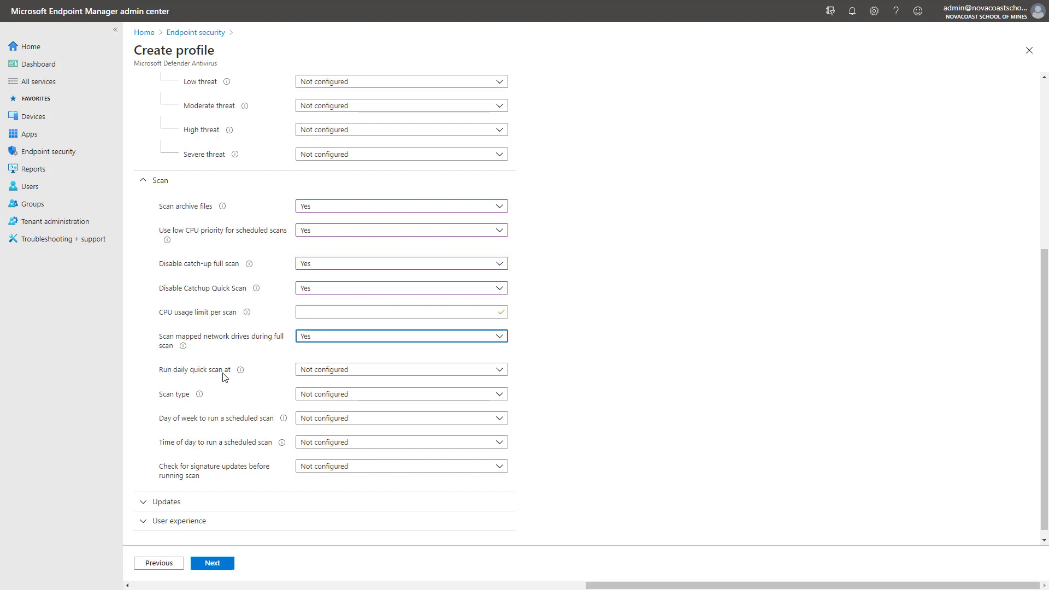
click(396, 384)
Step: Review the available times and the description of the Run daily quick scan at setting
click(386, 371)
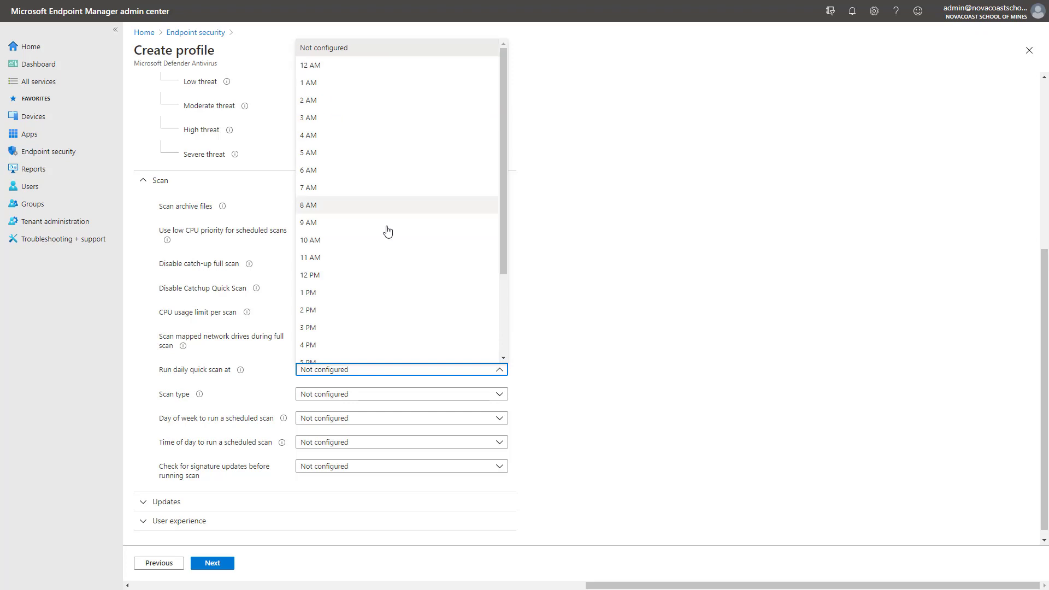
scroll(415, 256, down, 2)
scroll(415, 306, up, 2)
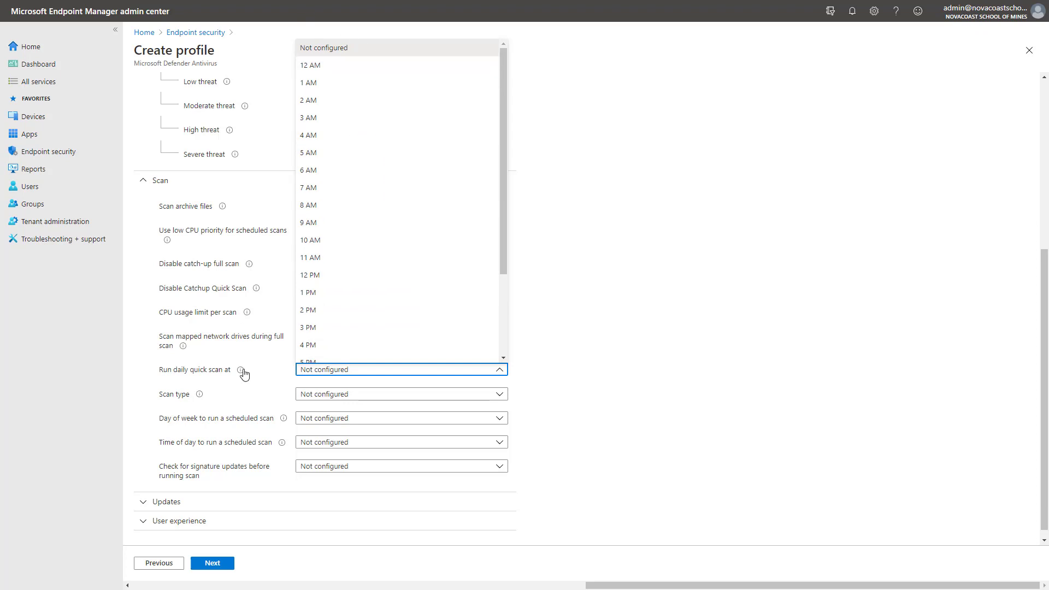
mouse_move(242, 371)
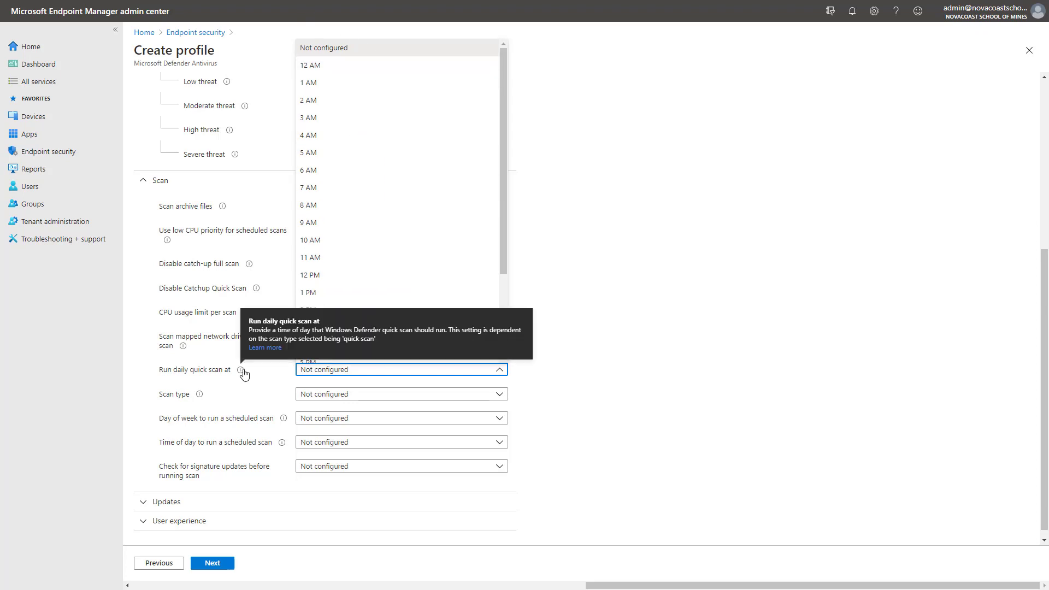
click(265, 382)
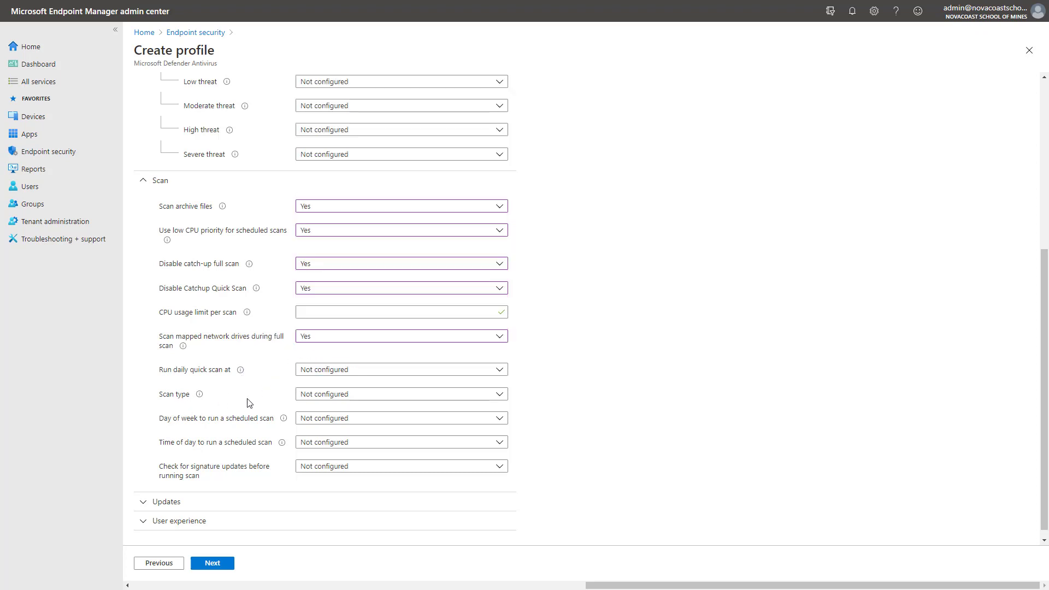
Step: Set the scan type to Full scan
click(344, 403)
click(277, 377)
click(317, 392)
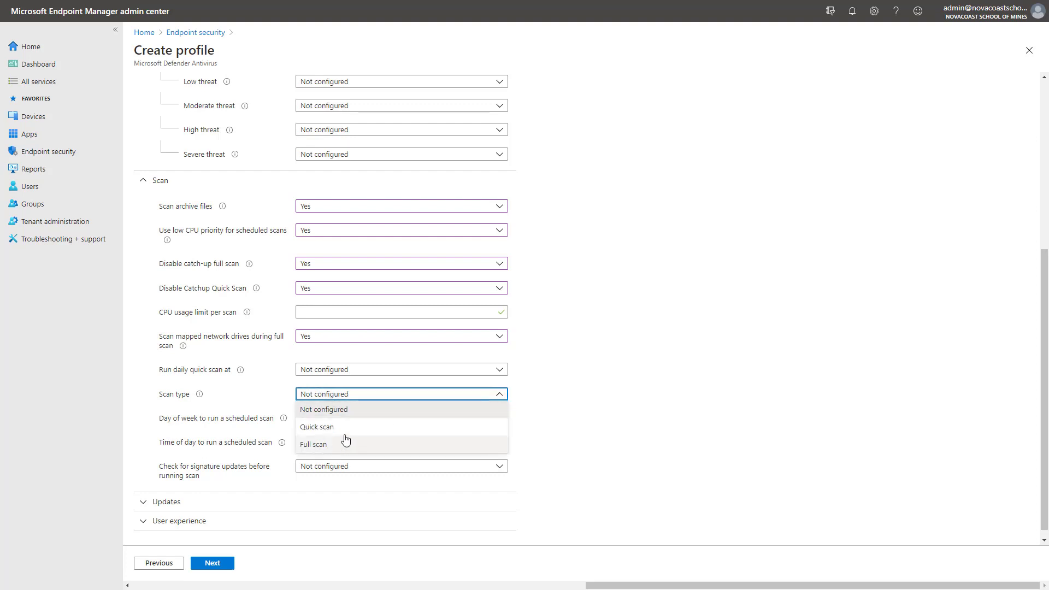
click(232, 401)
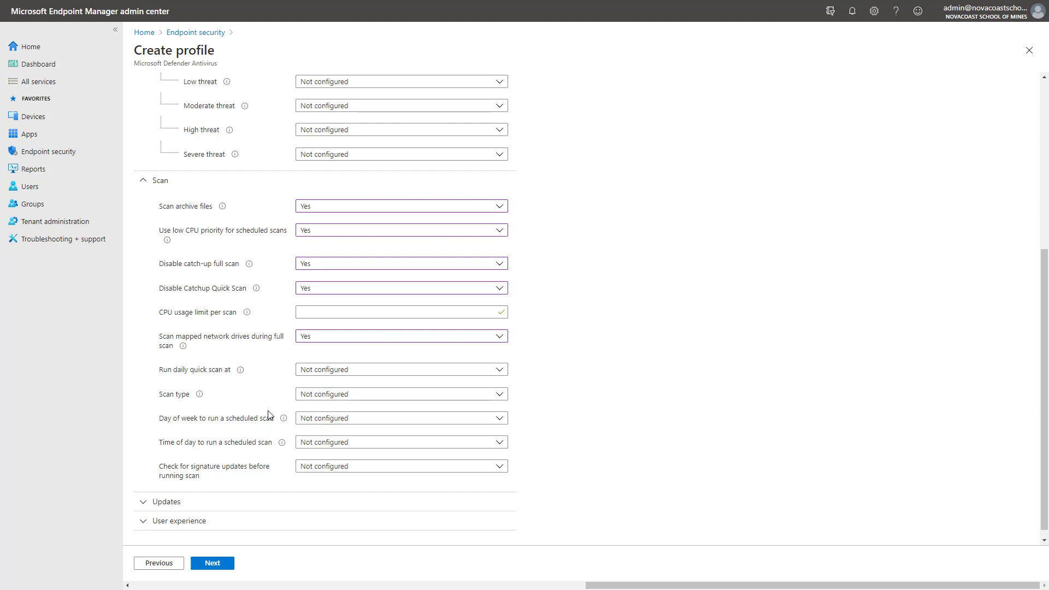
click(342, 394)
click(412, 456)
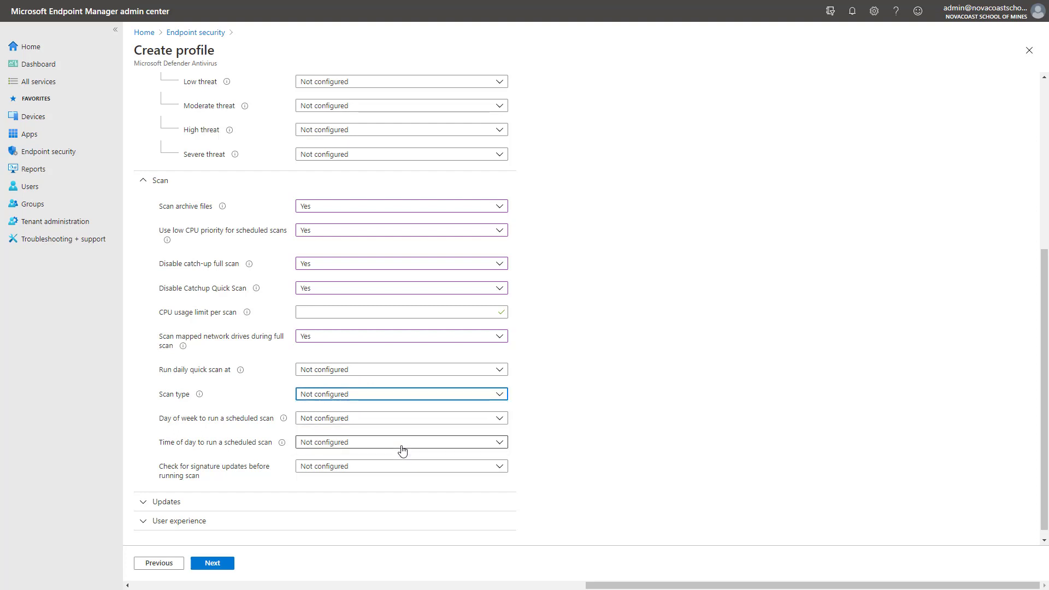
Step: Schedule the scan to run on Wednesday at 2 AM
click(313, 420)
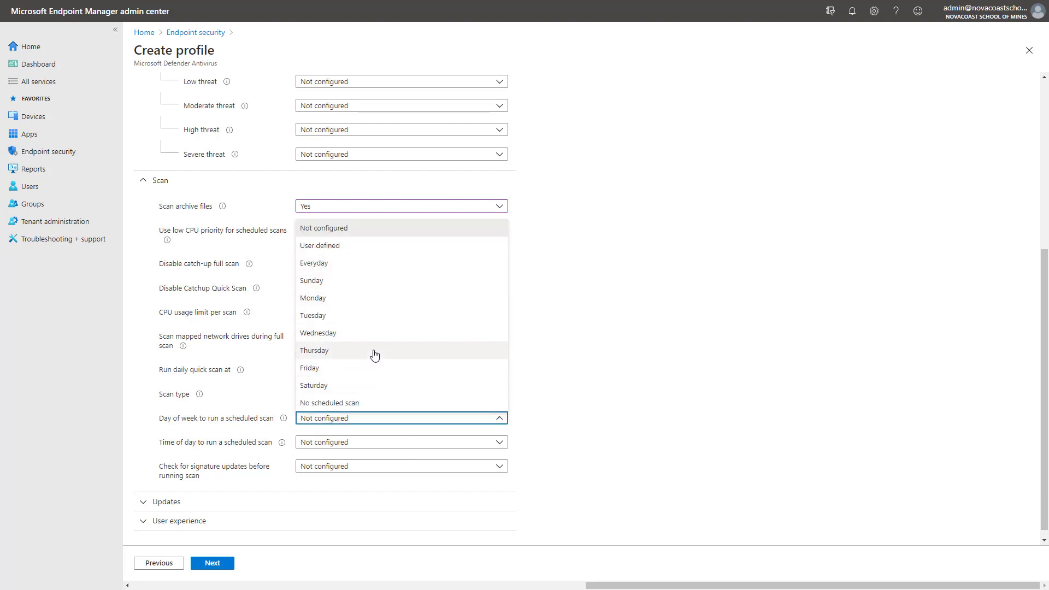
click(348, 337)
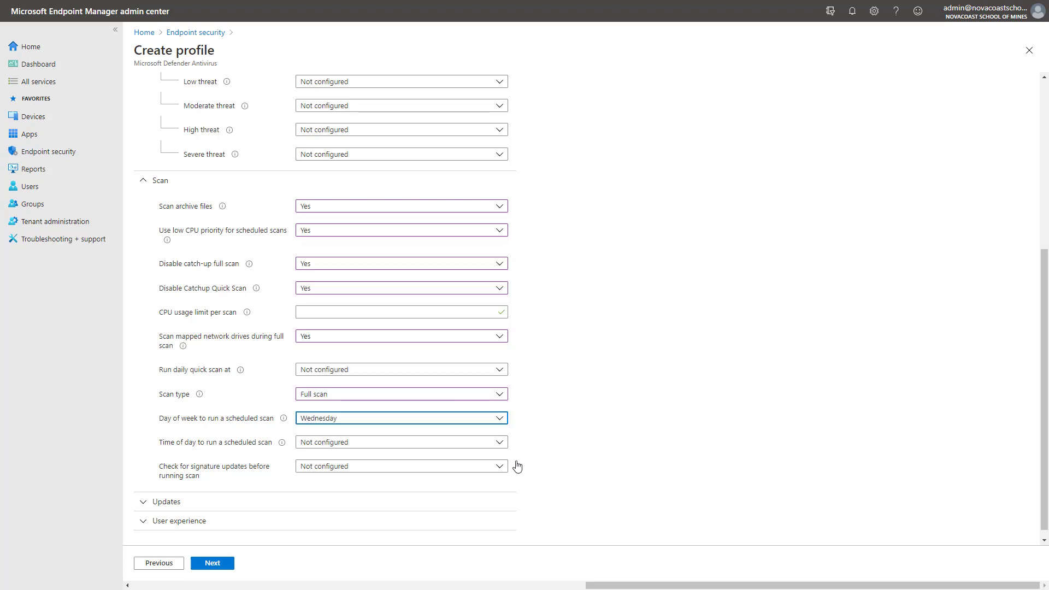
click(323, 448)
scroll(415, 292, down, 1)
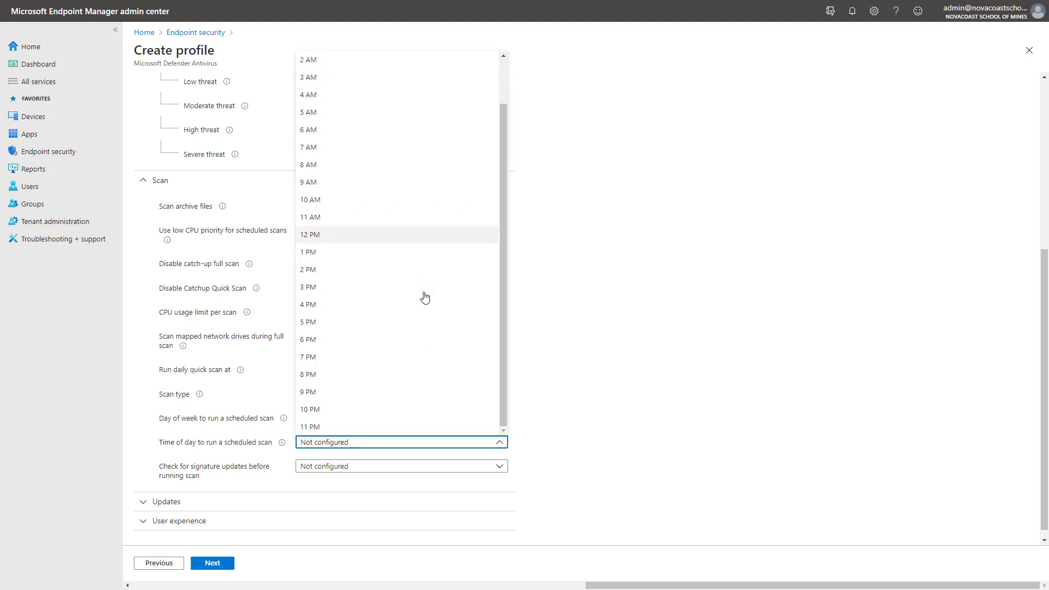
scroll(424, 297, up, 1)
click(358, 120)
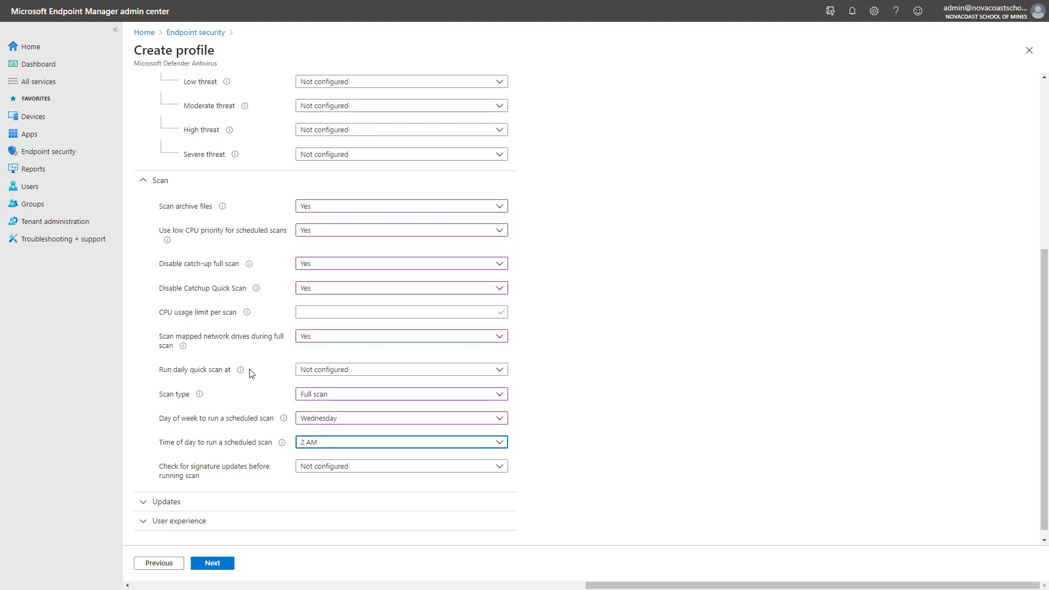
Step: Change the day of week to run a scheduled scan to User defined
click(427, 422)
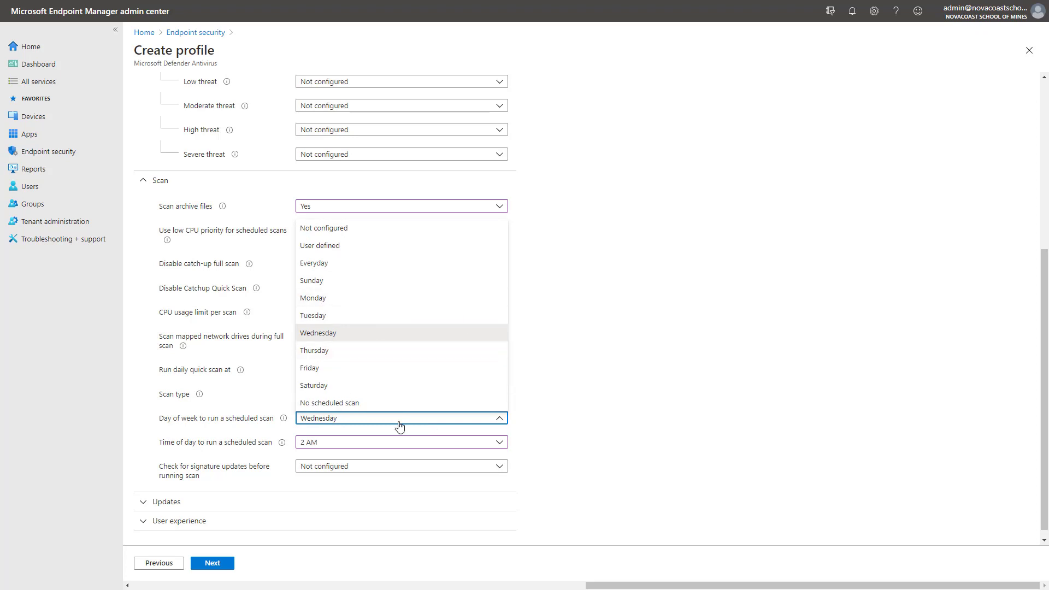
click(377, 247)
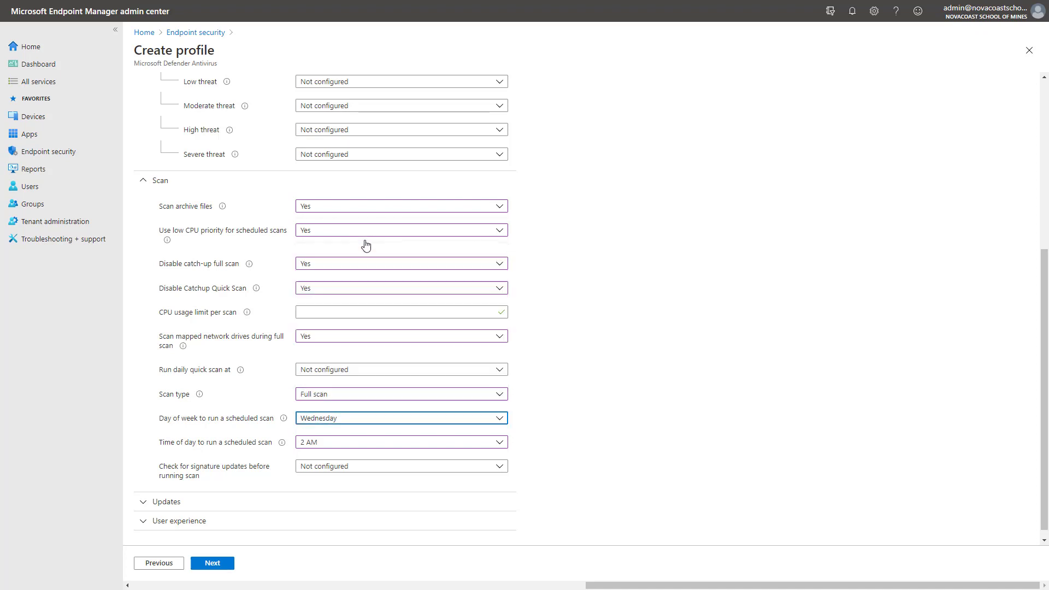
click(362, 478)
click(336, 445)
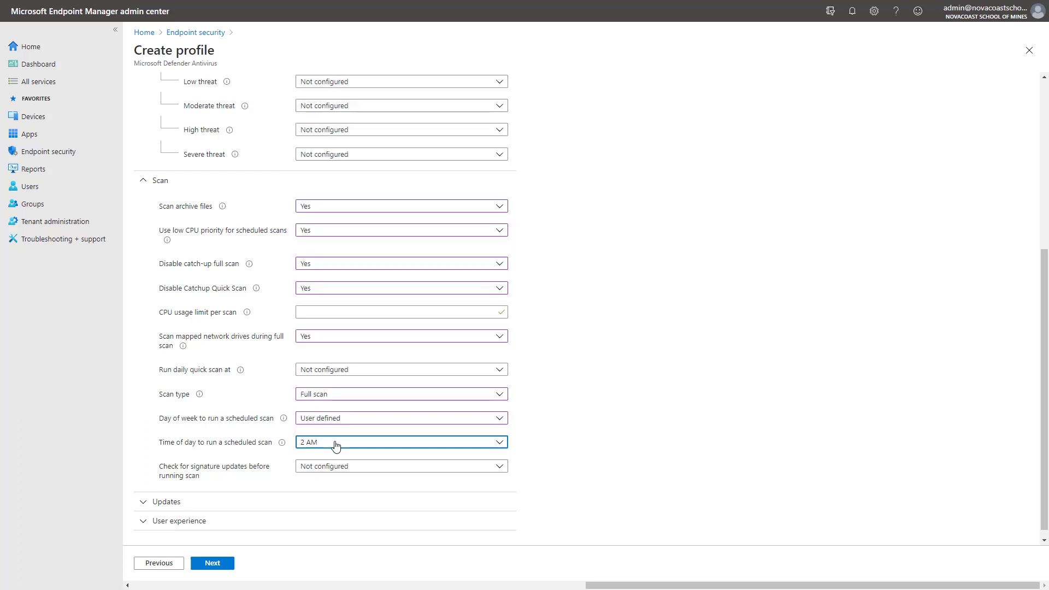
Step: Set the time of day to run a scheduled scan to Not configured
click(344, 444)
scroll(387, 192, down, 1)
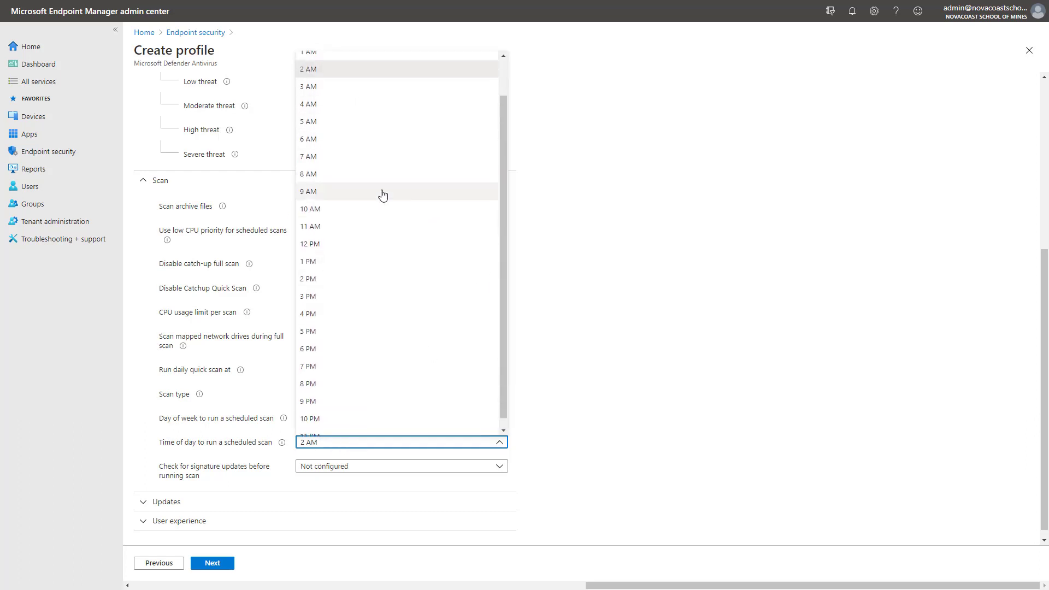
scroll(344, 98, up, 1)
click(345, 70)
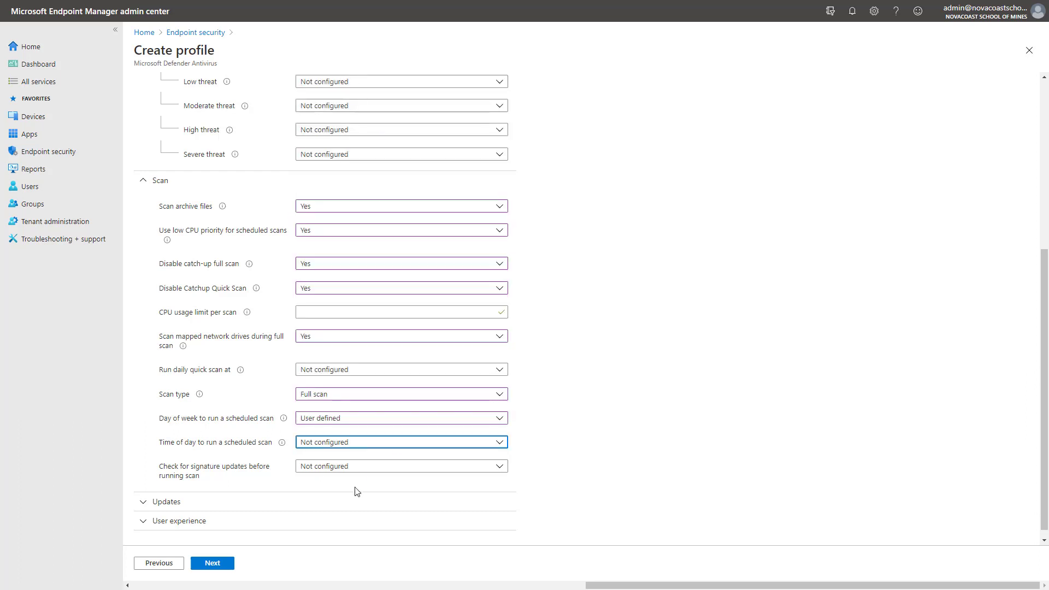
click(324, 446)
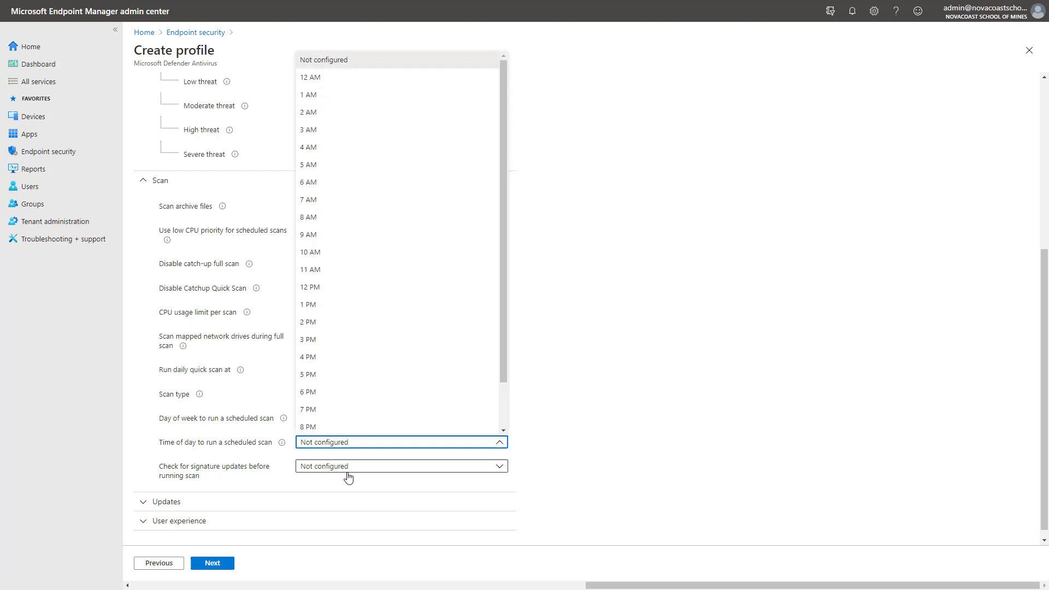
Step: Enable checking for signature updates before running a scan, and collapse the Scan settings
click(348, 469)
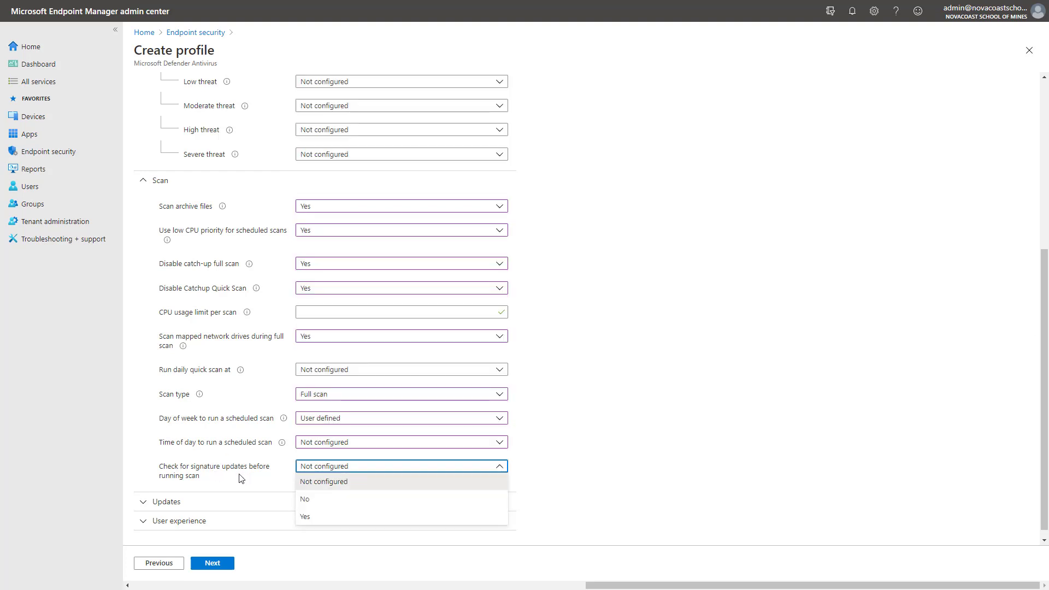
click(355, 516)
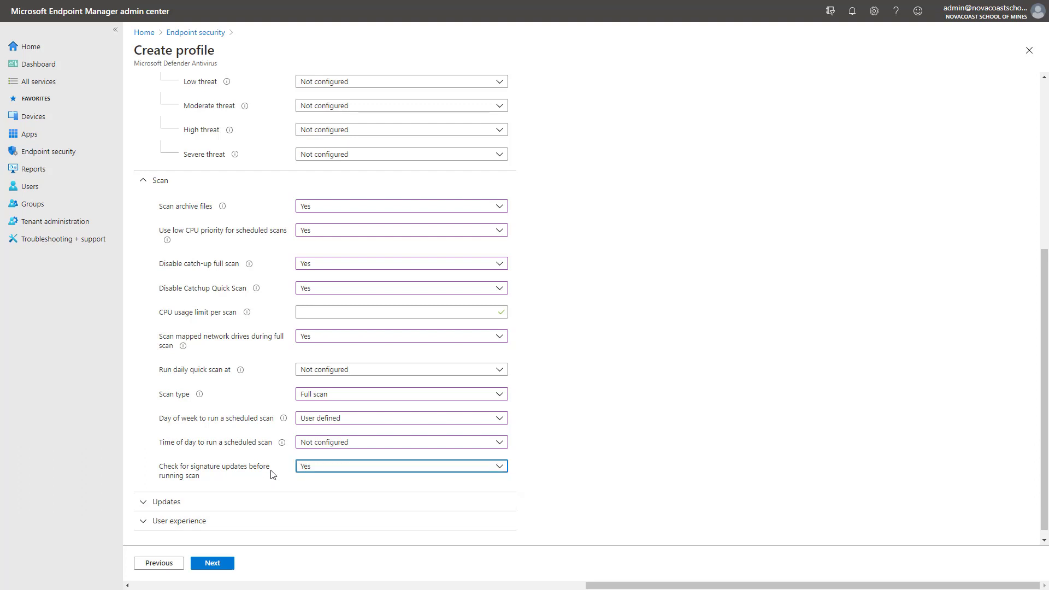
scroll(272, 474, down, 1)
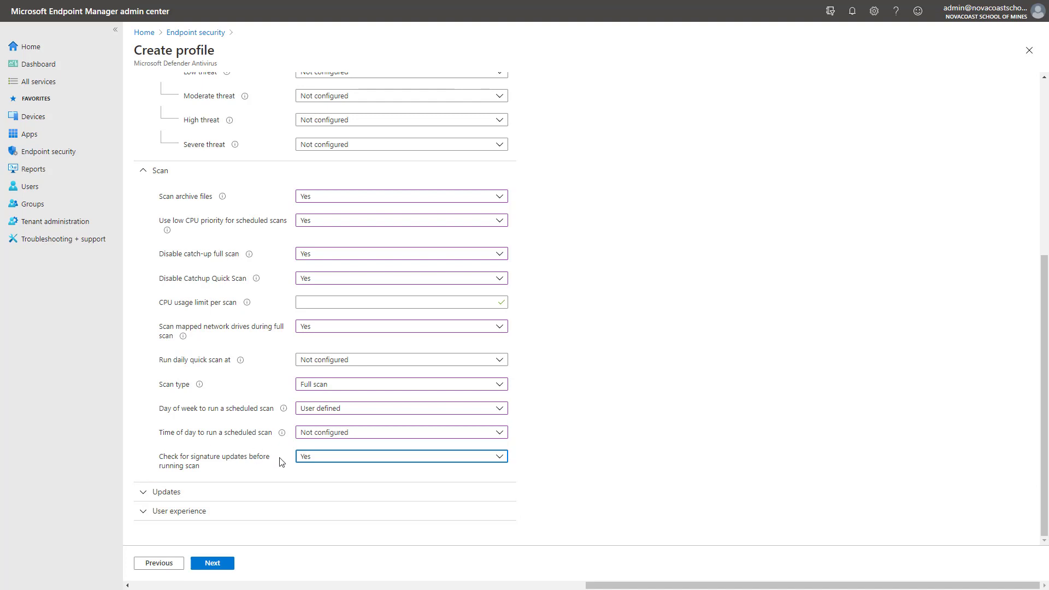
click(145, 171)
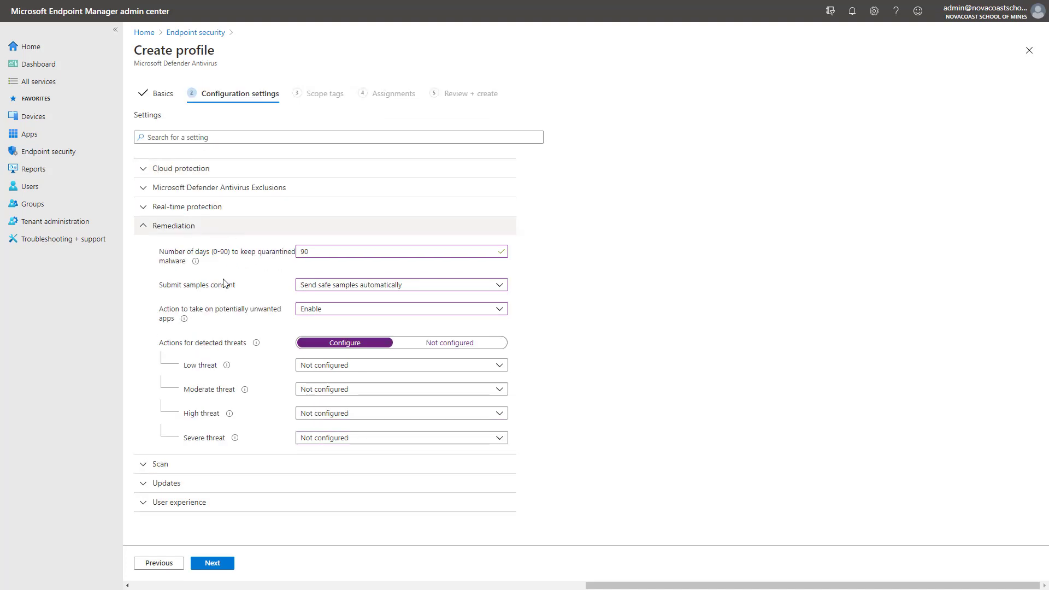
Step: Expand the Updates settings and examine the security intelligence update interval and the file shares for downloading definition updates
click(198, 484)
scroll(301, 453, down, 2)
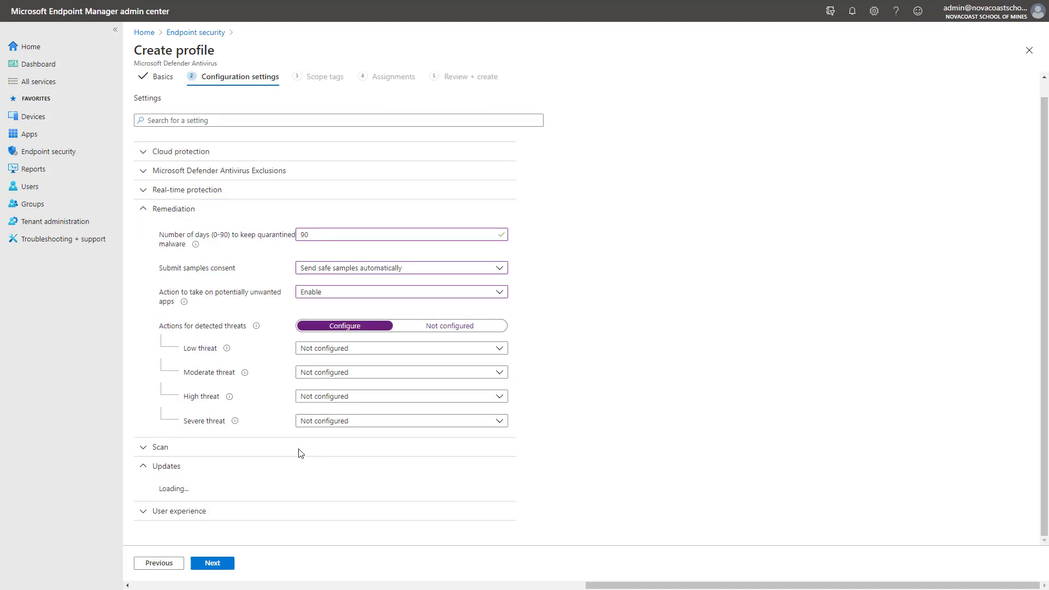
scroll(307, 452, down, 1)
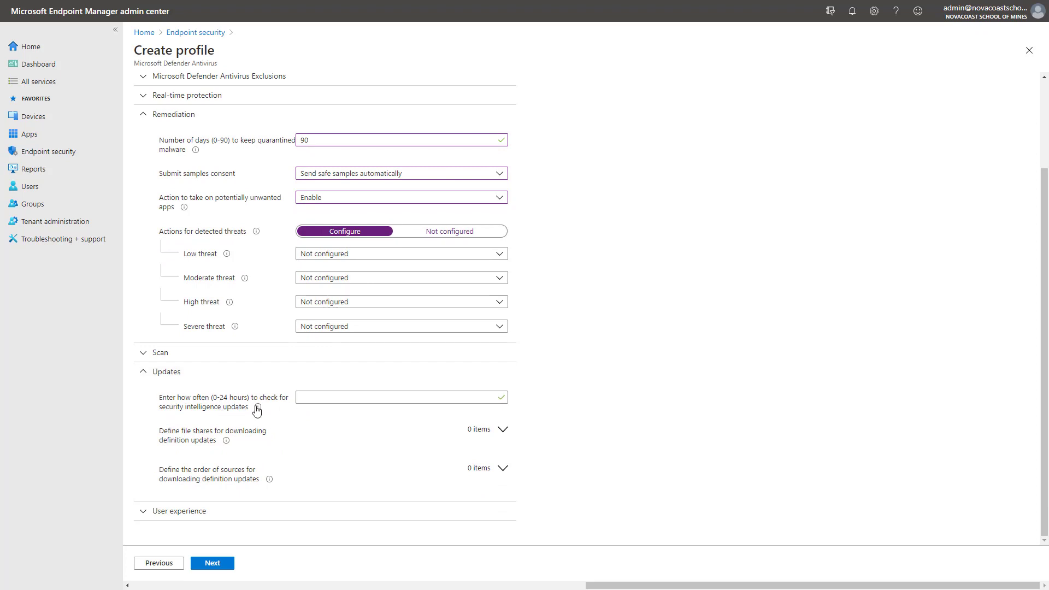
mouse_move(258, 408)
click(336, 400)
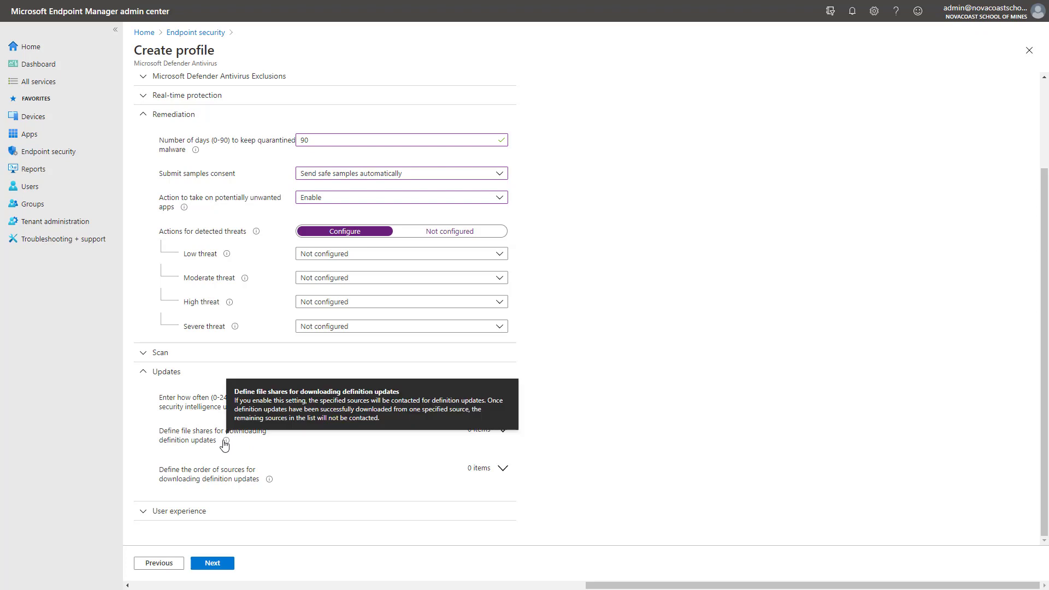
click(503, 431)
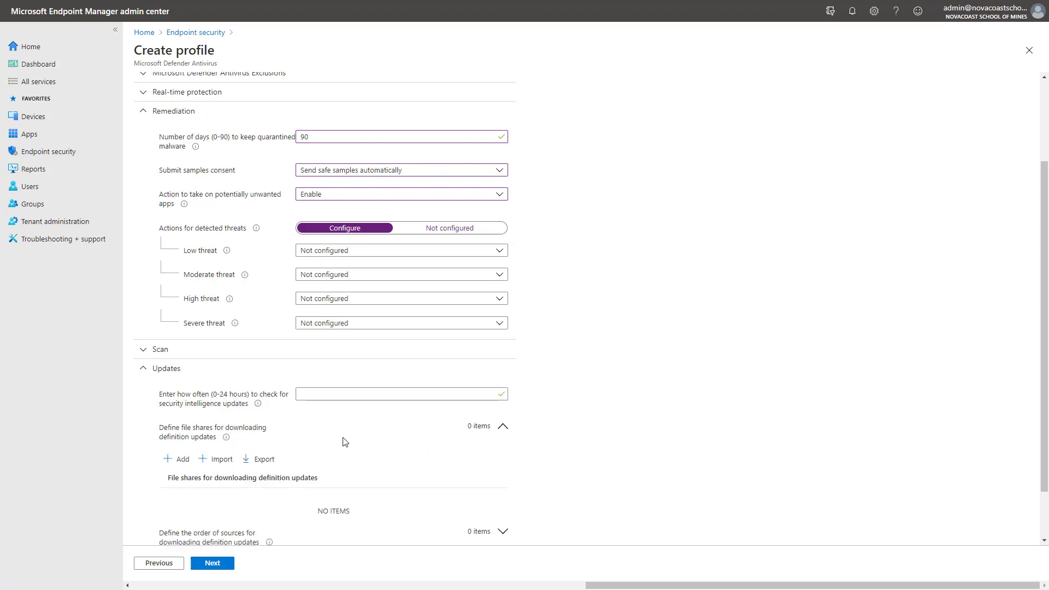
scroll(322, 415, down, 1)
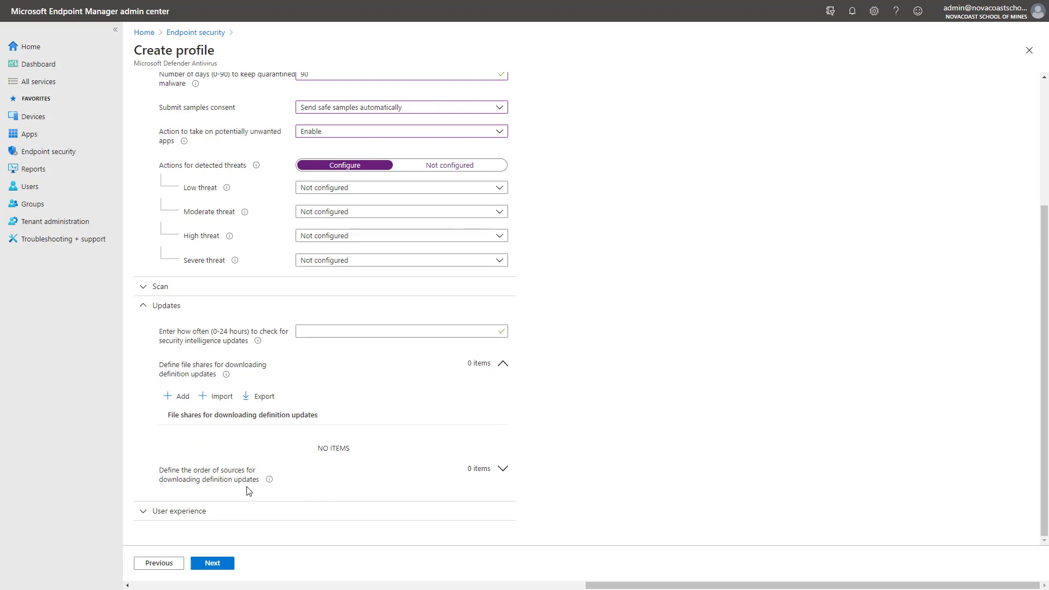
Step: Select File shares as the source in the order of sources for downloading definition updates
click(503, 468)
scroll(311, 487, down, 1)
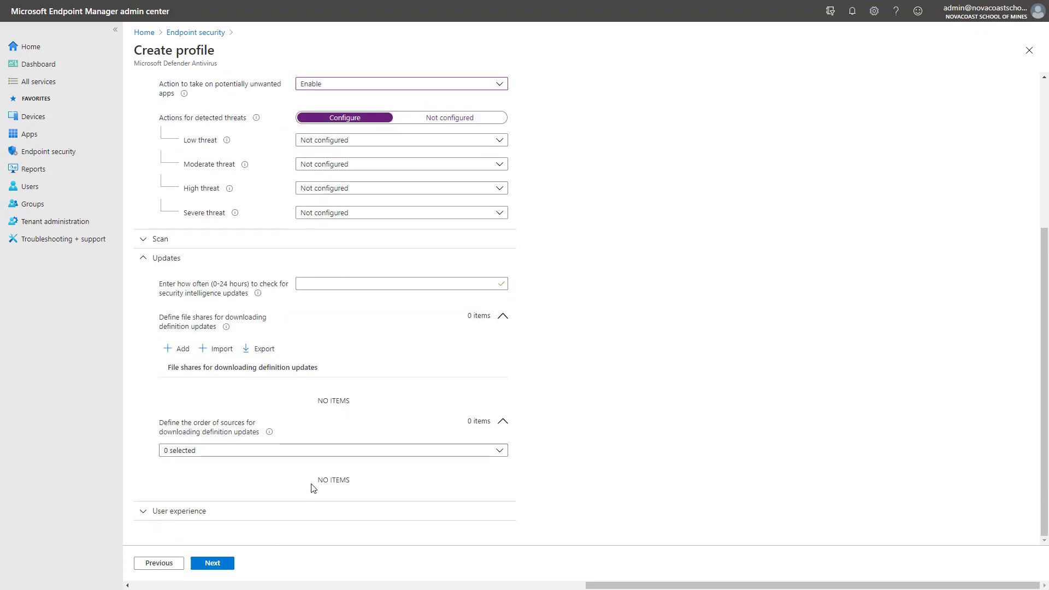
click(332, 455)
click(170, 498)
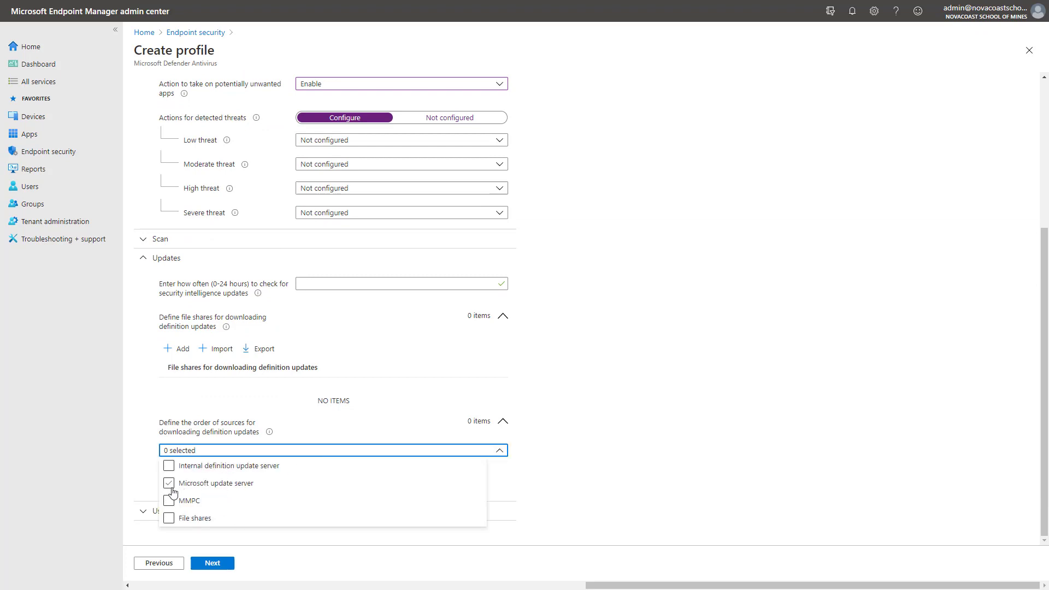
click(191, 517)
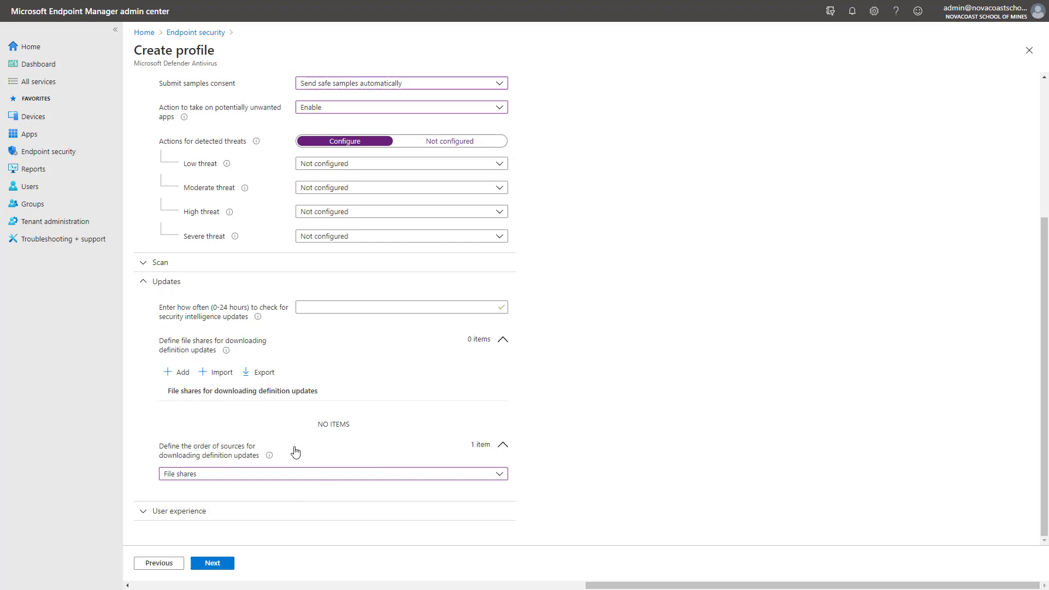
Step: Expand the User experience settings and review the options for allowing user access to the Microsoft Defender app
click(235, 510)
scroll(259, 478, down, 1)
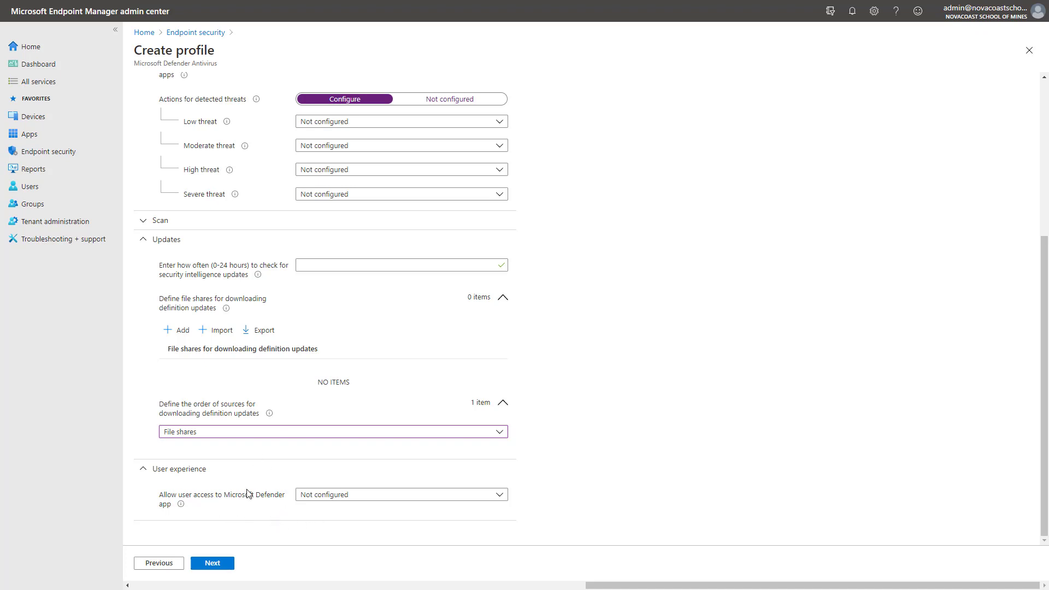
click(319, 500)
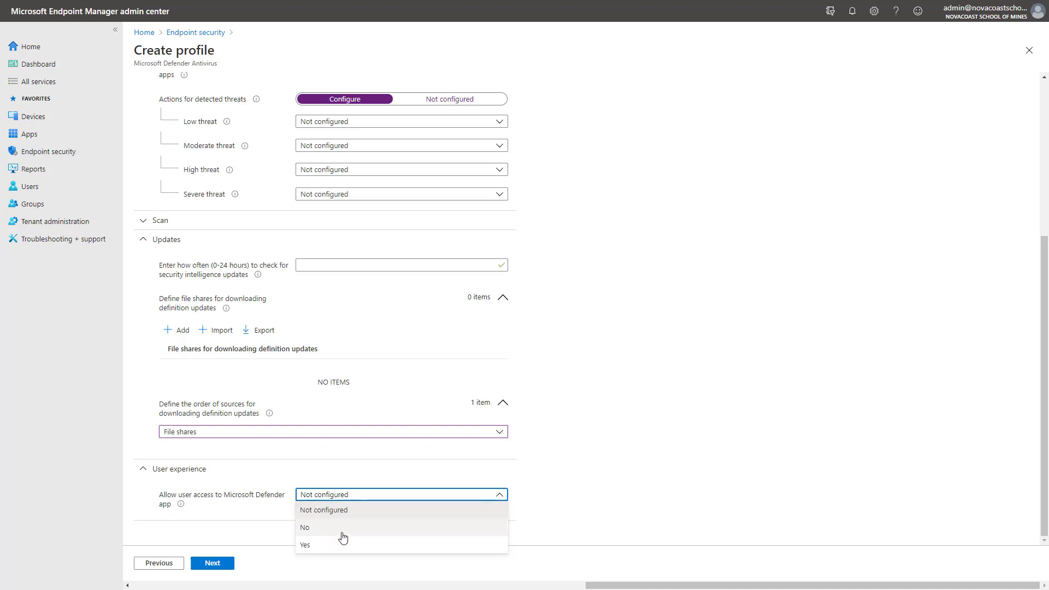
scroll(235, 497, up, 5)
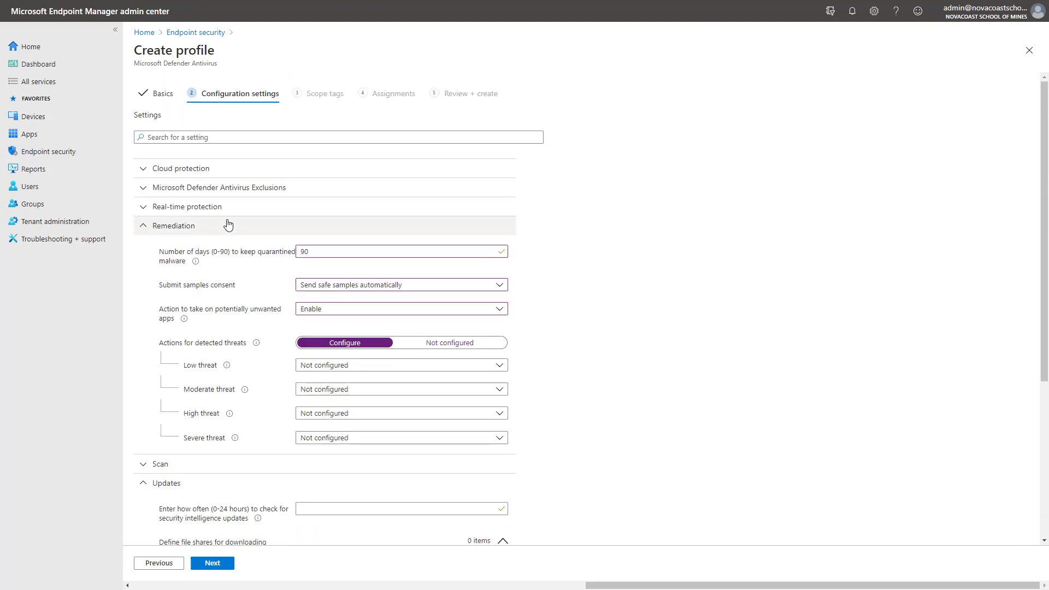
scroll(407, 456, down, 5)
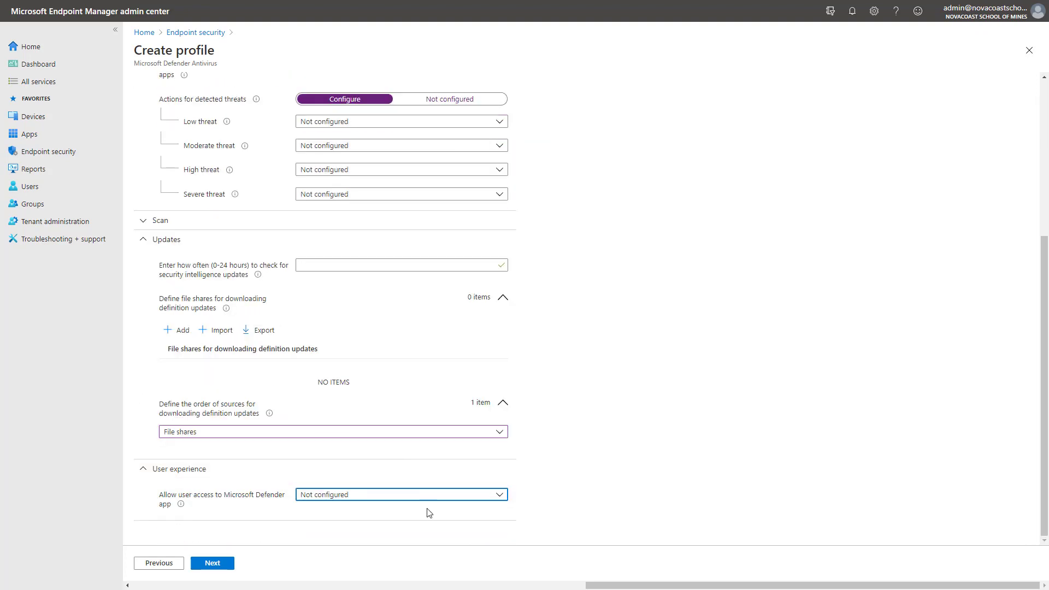
click(386, 497)
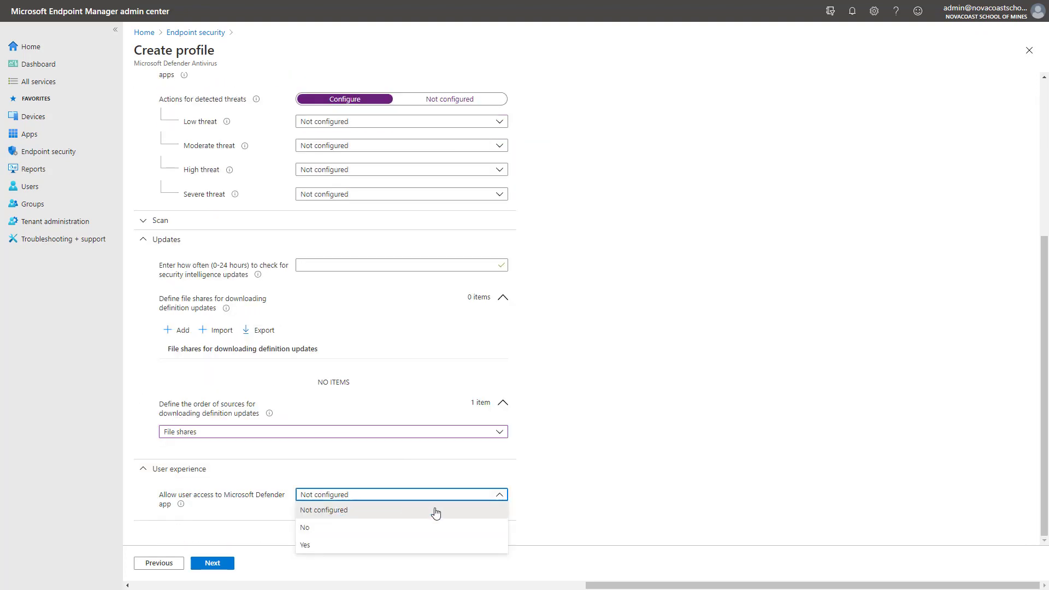
click(332, 472)
click(411, 521)
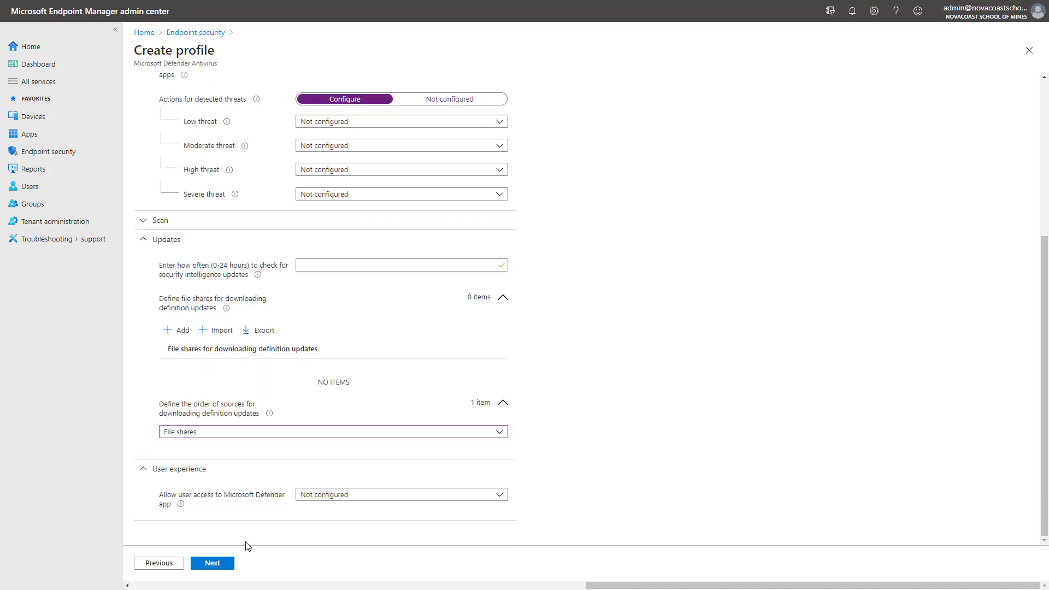
Step: Proceed past the scope tags to the assignments and review the groups available for inclusion and the Assign to options
click(213, 563)
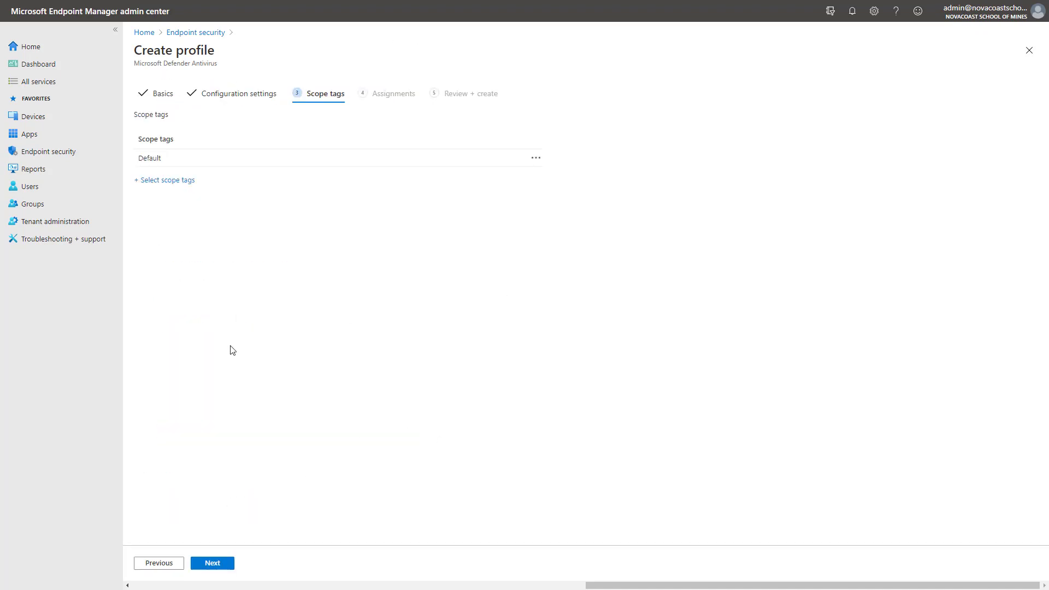
click(213, 562)
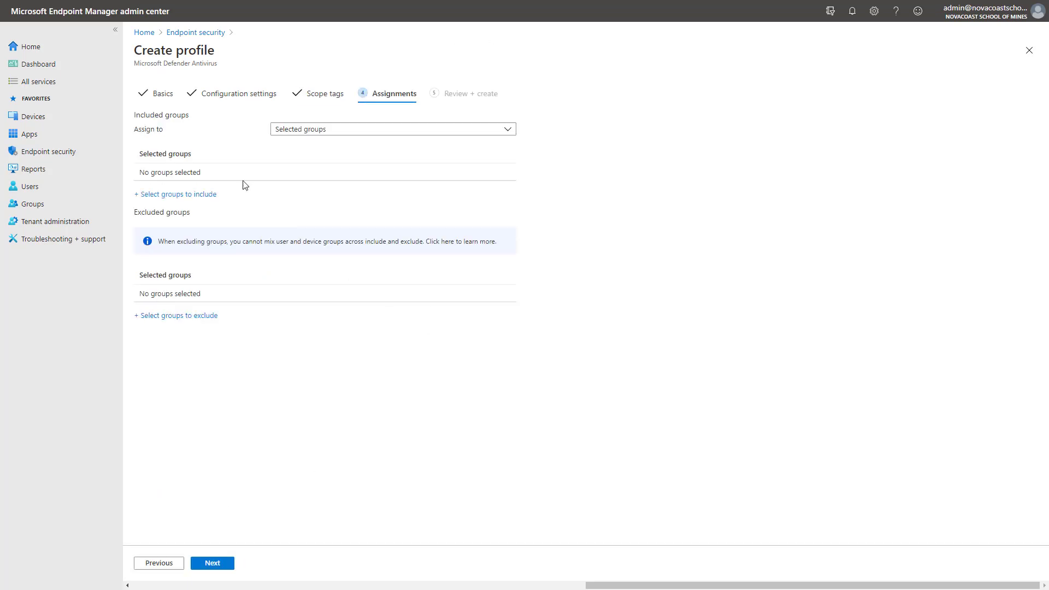
click(202, 195)
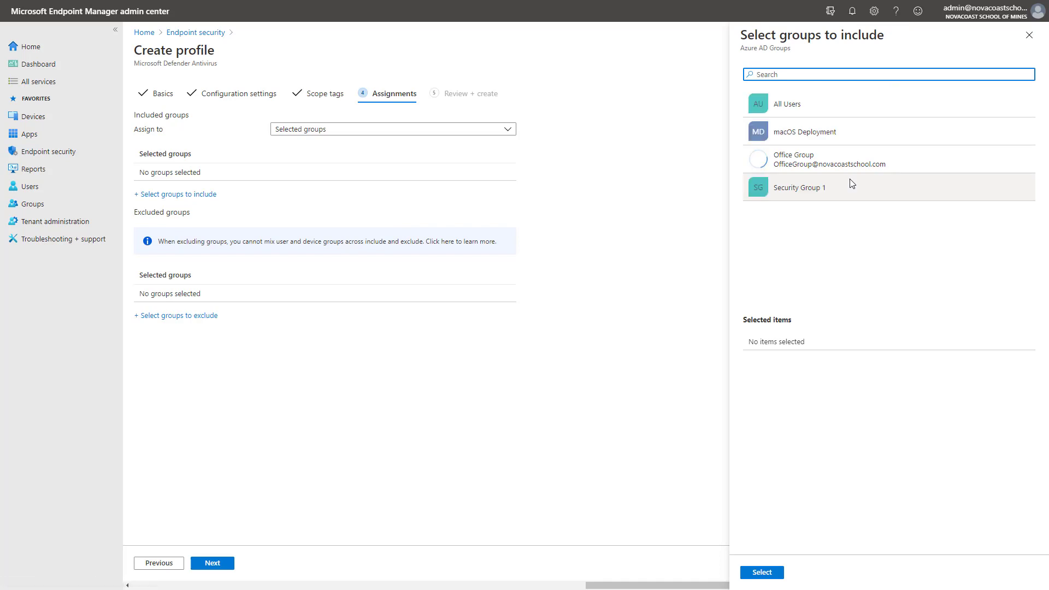
click(491, 181)
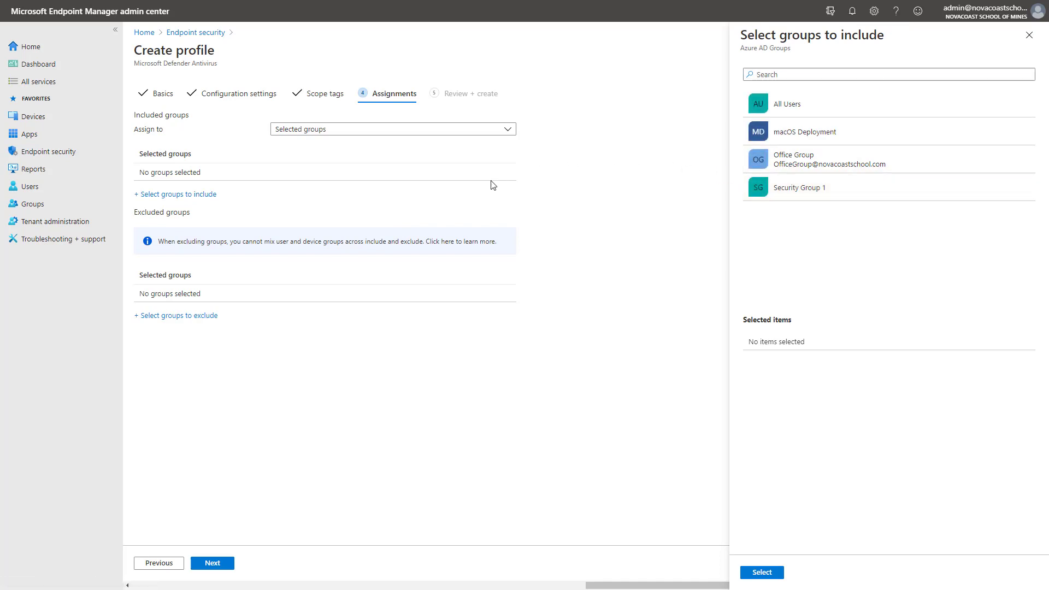
click(1028, 35)
click(430, 131)
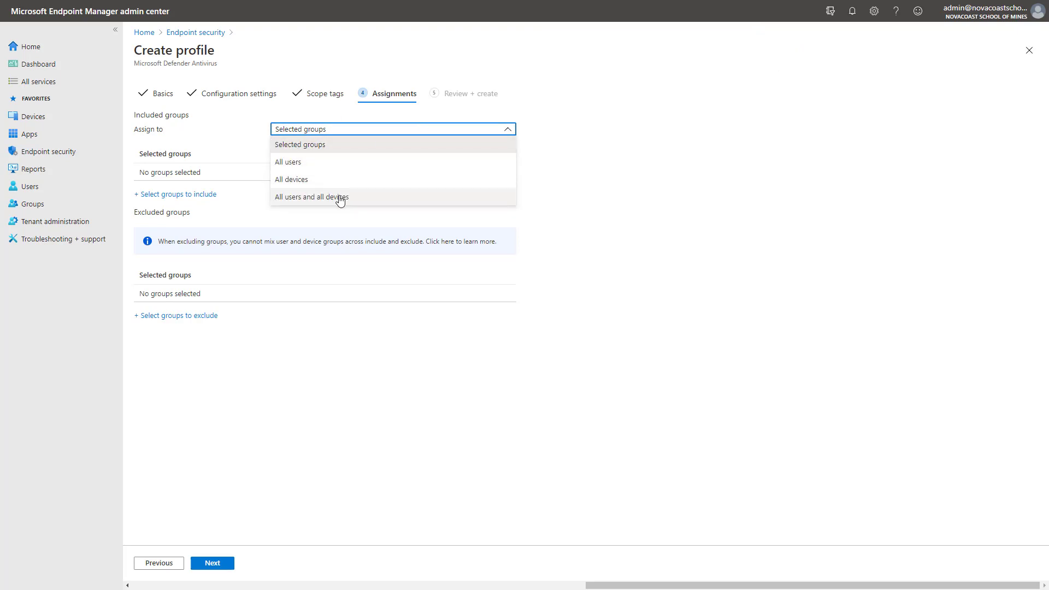
click(202, 424)
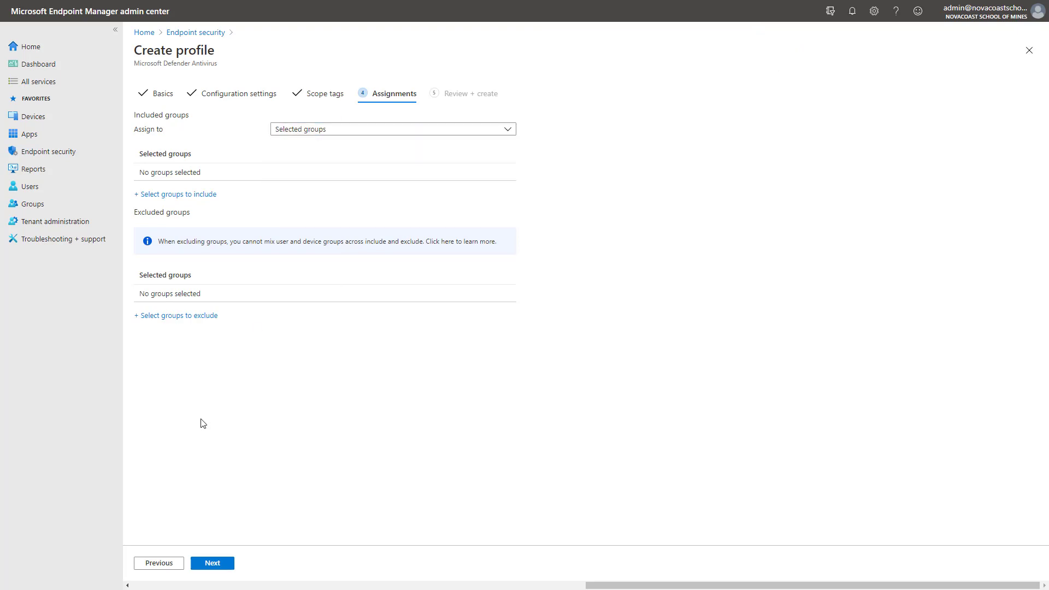
Step: Proceed to Review + create and examine the summary of the profile's basics, configuration settings, scope tags and assignments
click(222, 559)
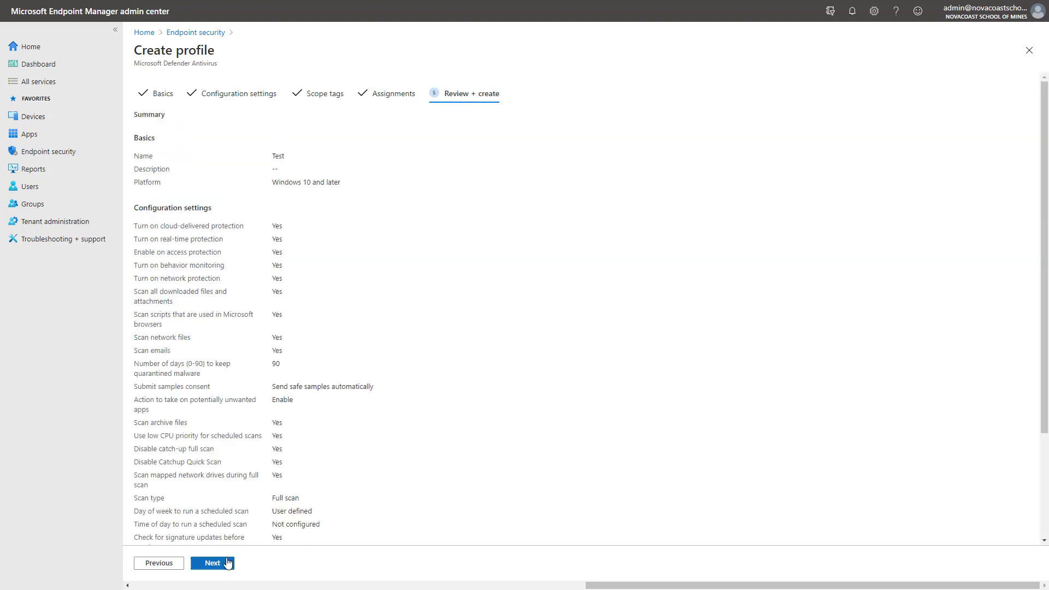
scroll(257, 375, down, 3)
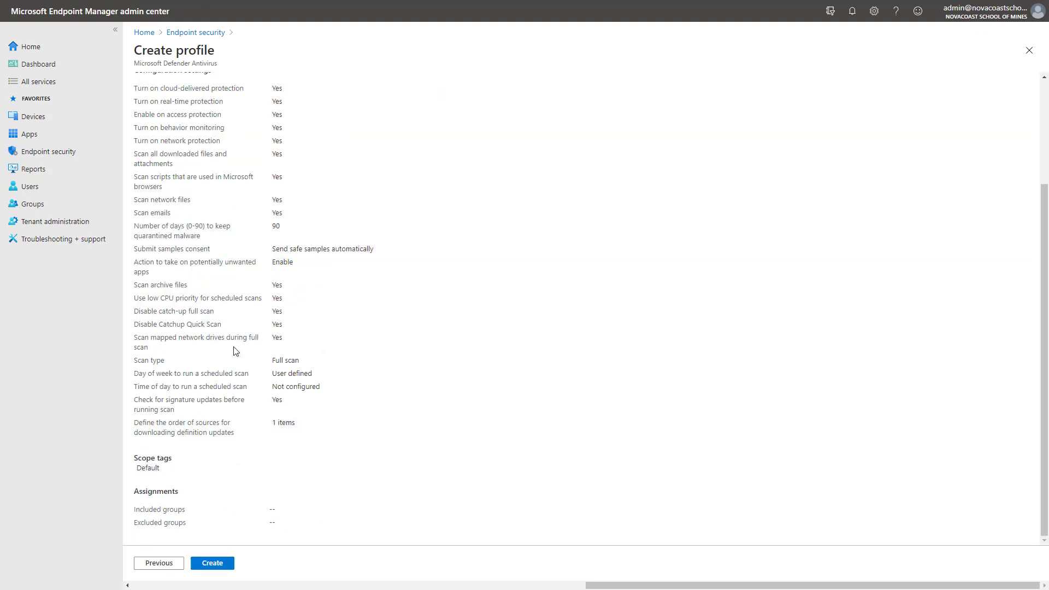
scroll(340, 404, up, 3)
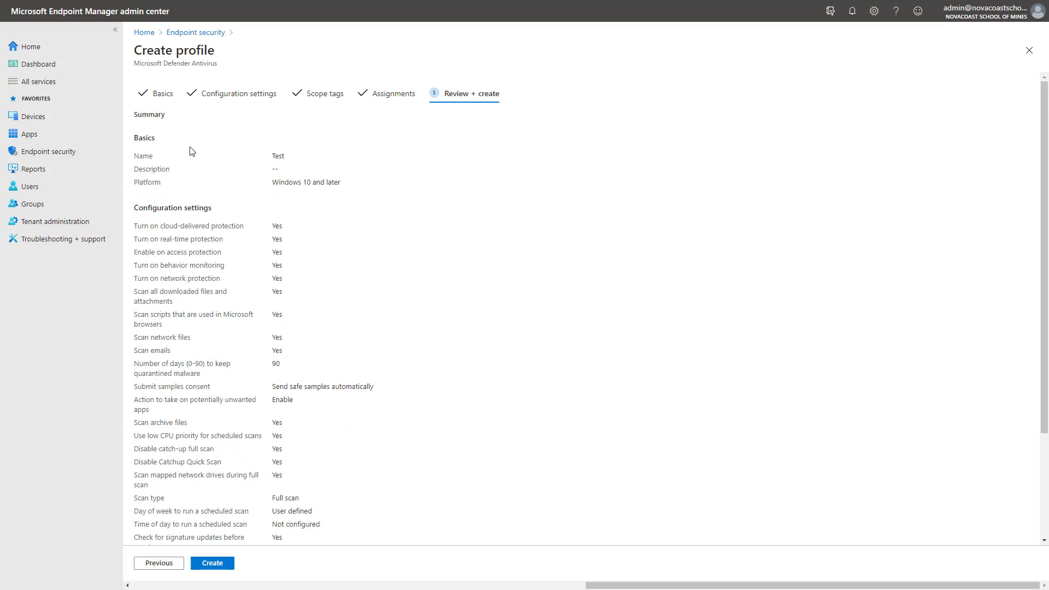
Step: Leave the new profile without creating it and open the overview of the existing Test Profile antivirus policy
click(198, 33)
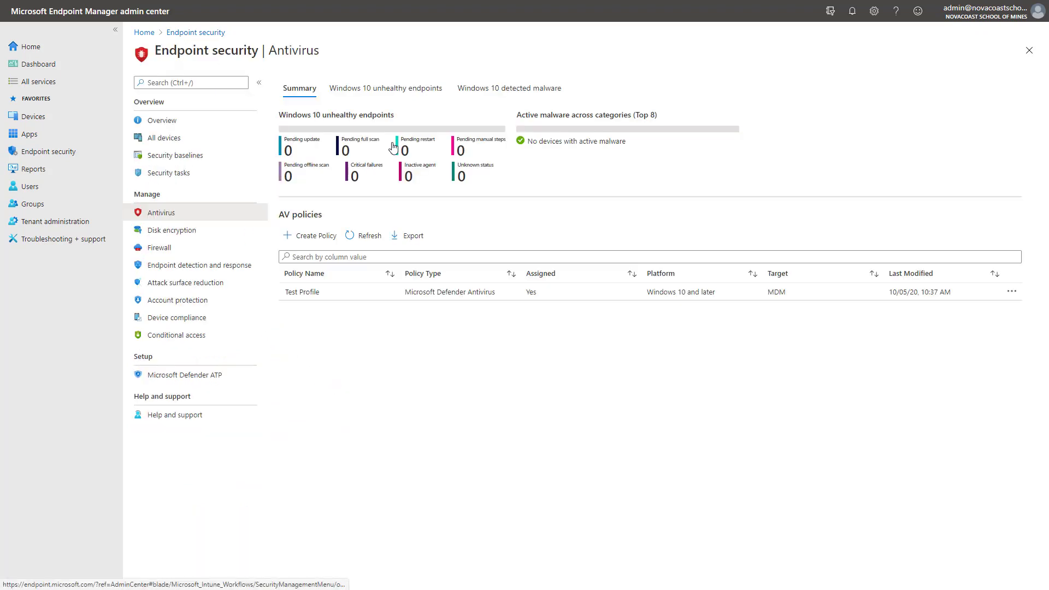
click(322, 298)
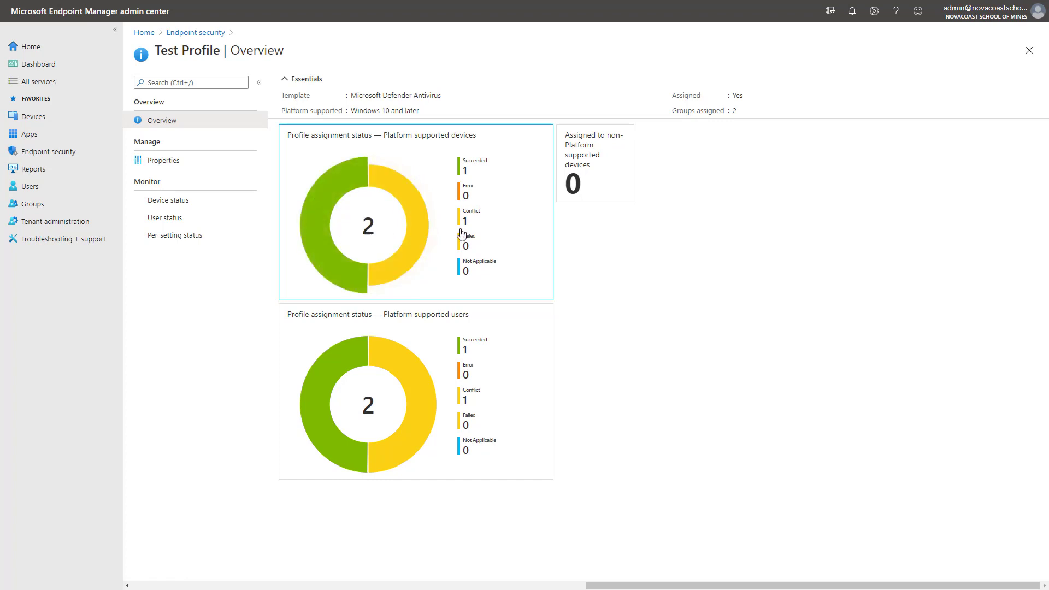
Step: Review the Test Profile's user status, and examine its per-setting status for conflicts
click(213, 217)
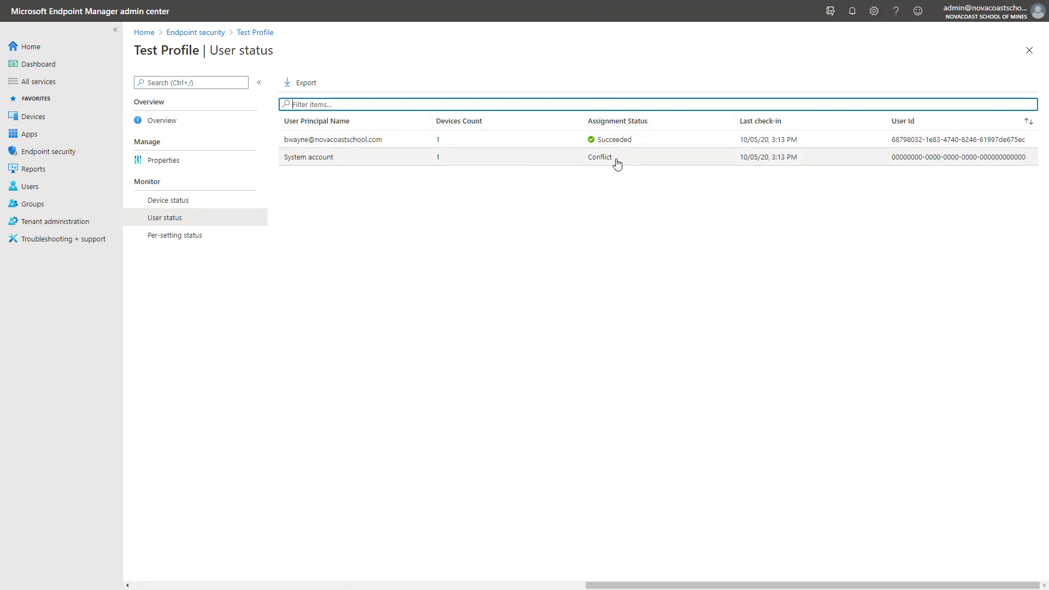
click(493, 163)
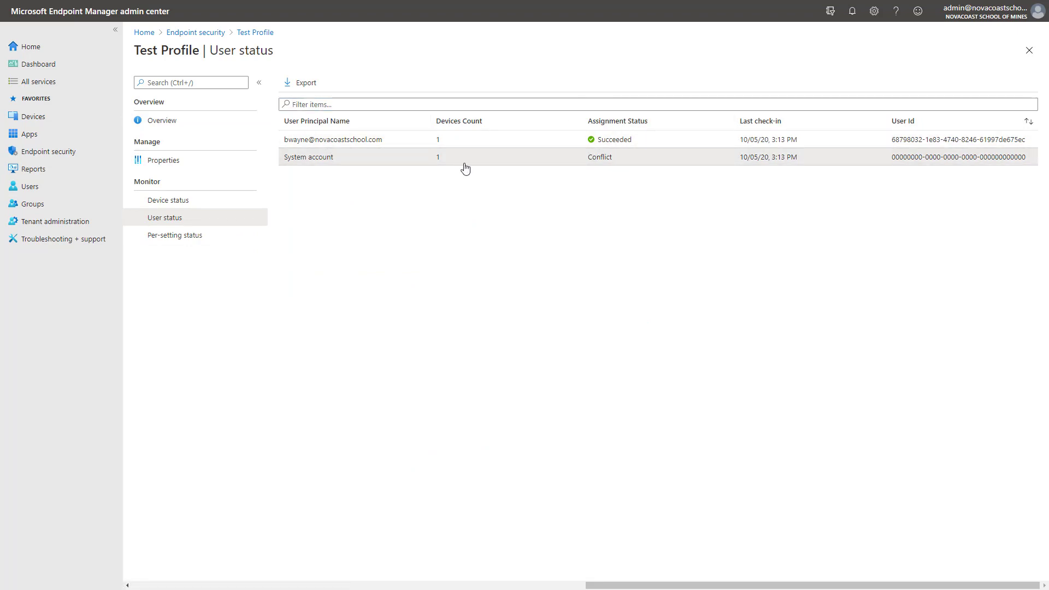
click(156, 238)
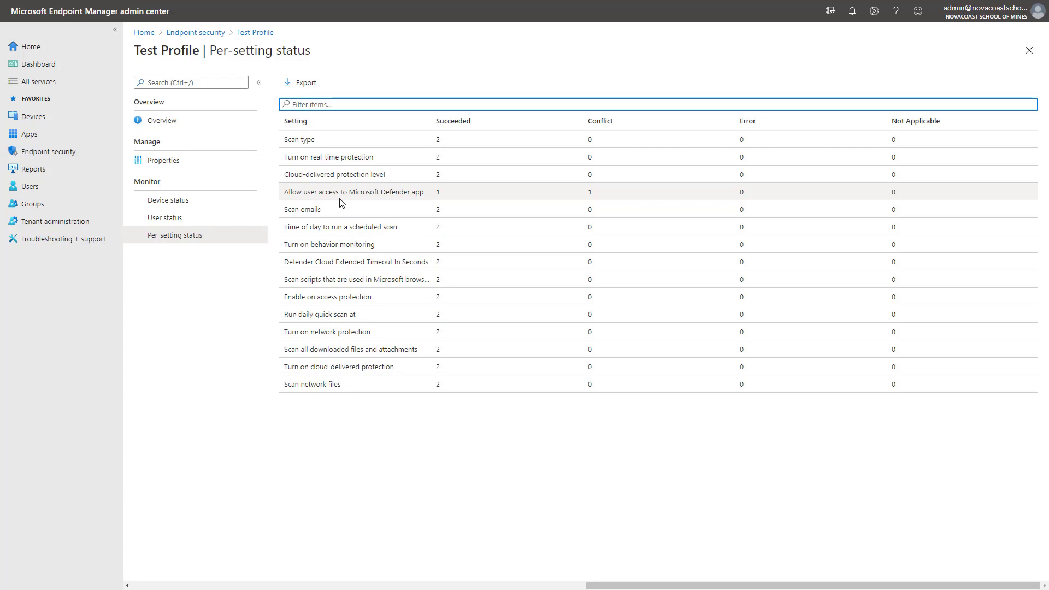
Step: Highlight the "Allow user access to Microsoft Defender app" setting in the Test Profile's per-setting status and check its conflict count
drag(302, 194, 428, 205)
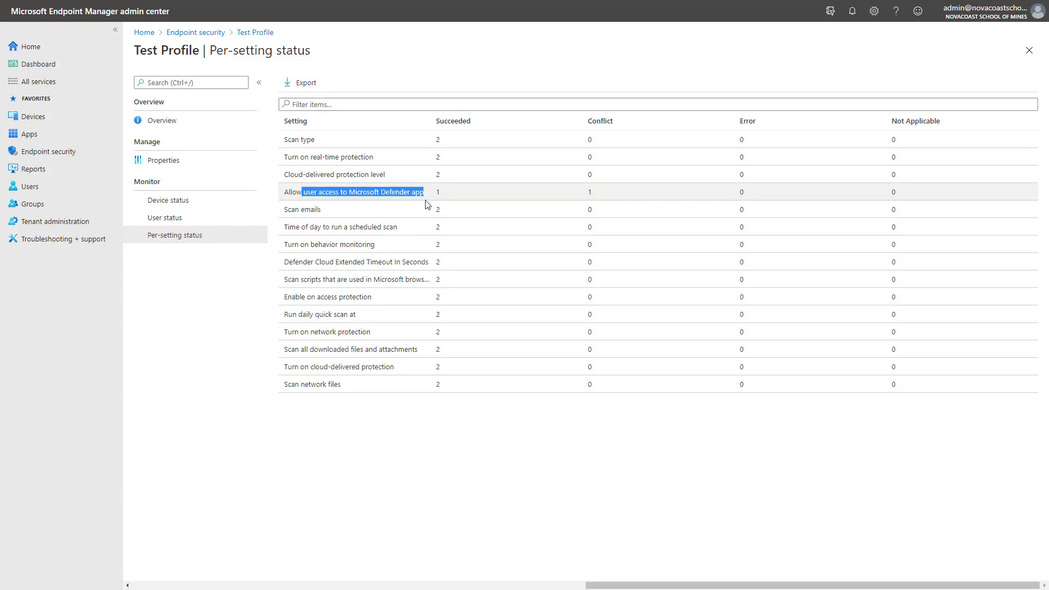
triple_click(419, 192)
double_click(341, 191)
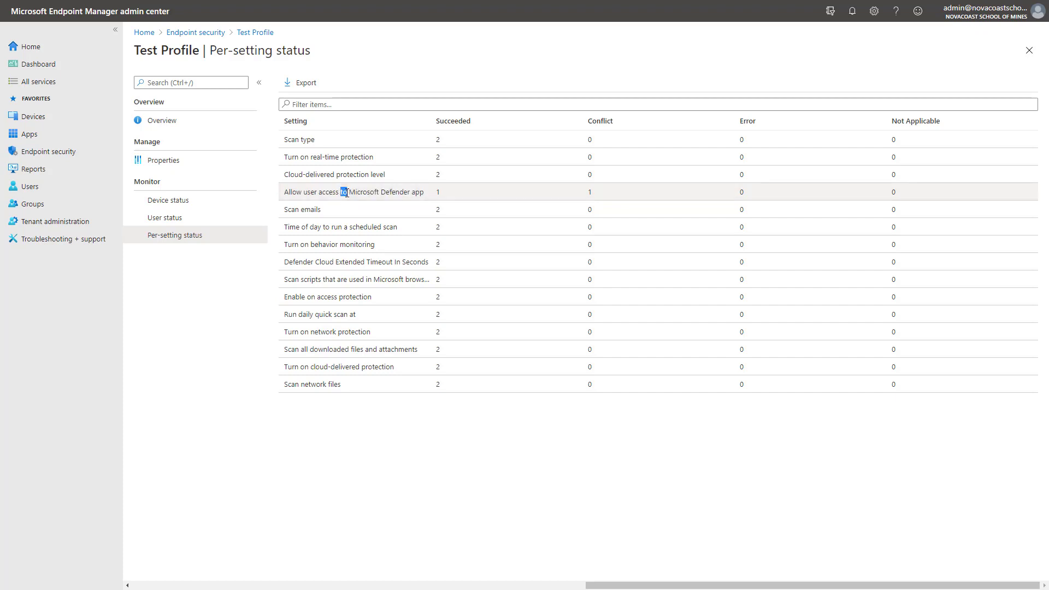
triple_click(342, 191)
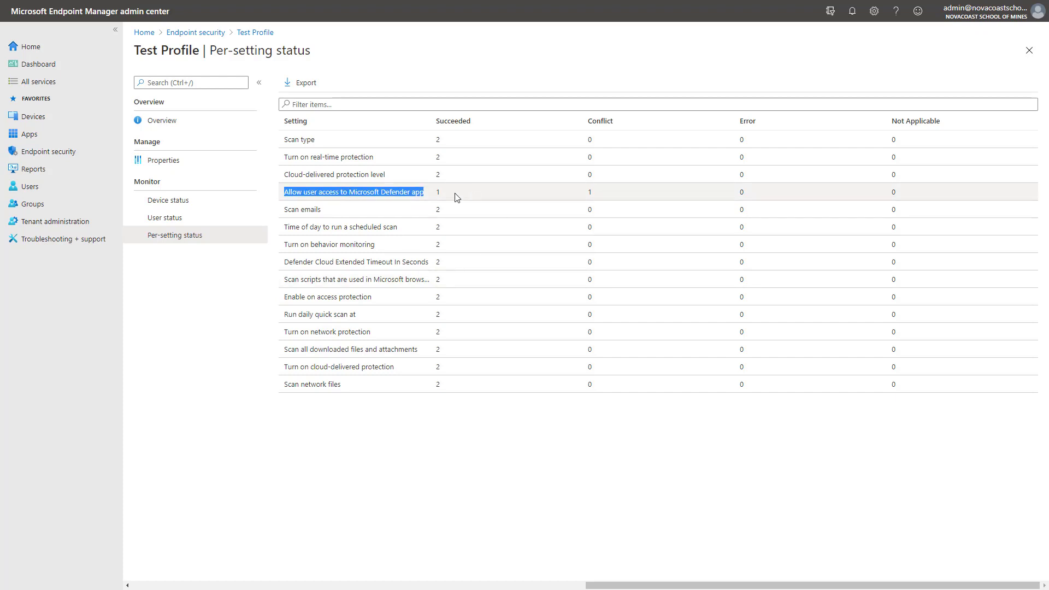
click(225, 219)
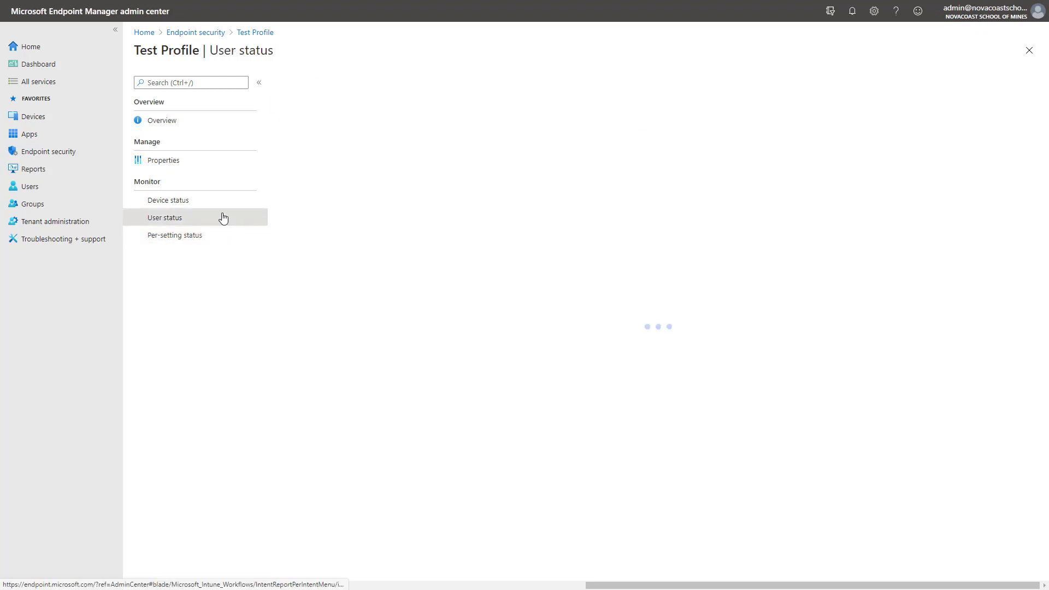
click(208, 205)
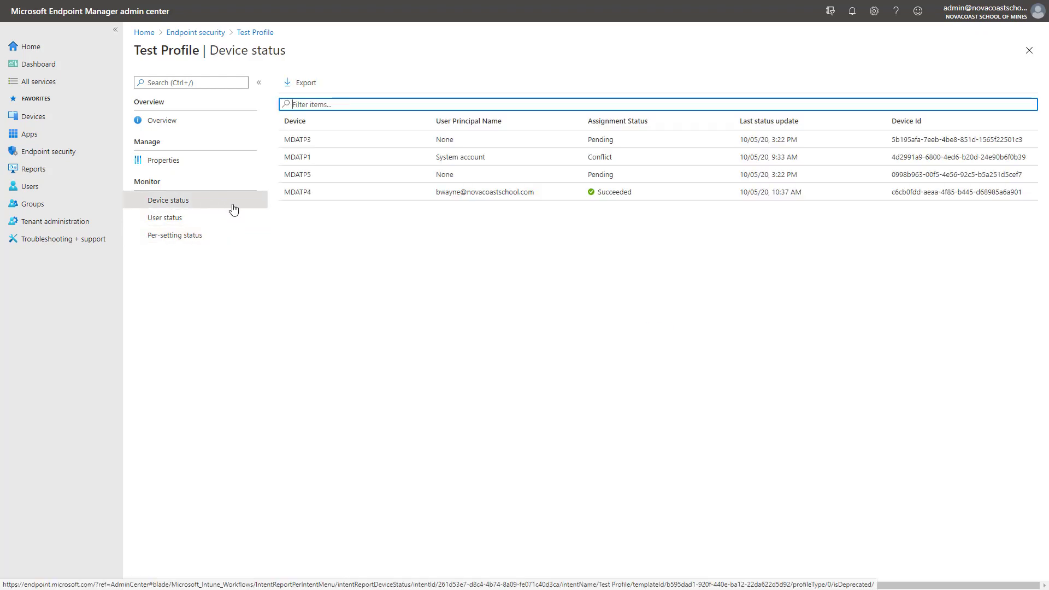
click(341, 191)
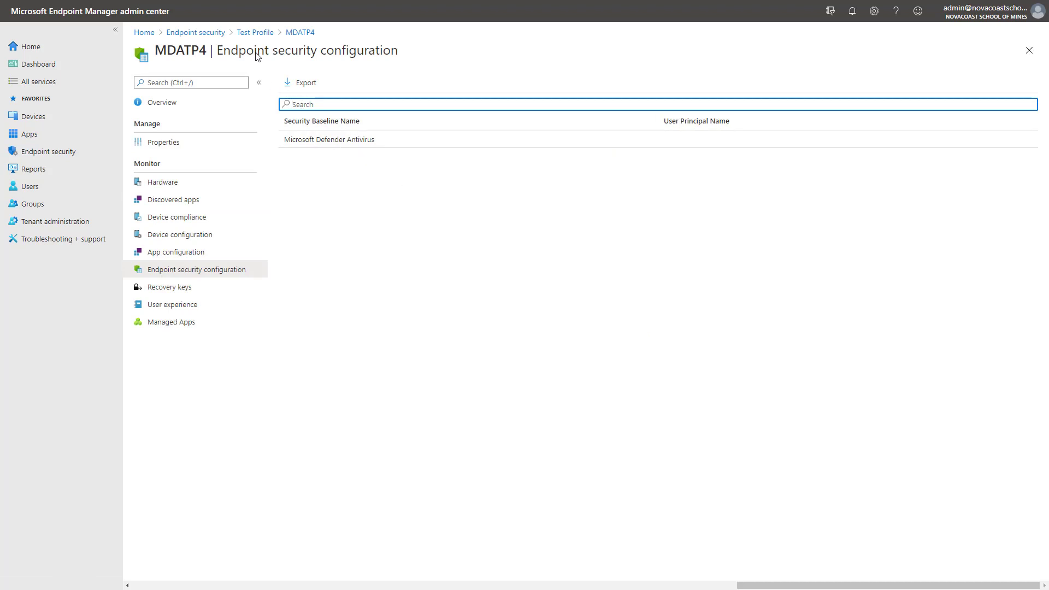
click(247, 33)
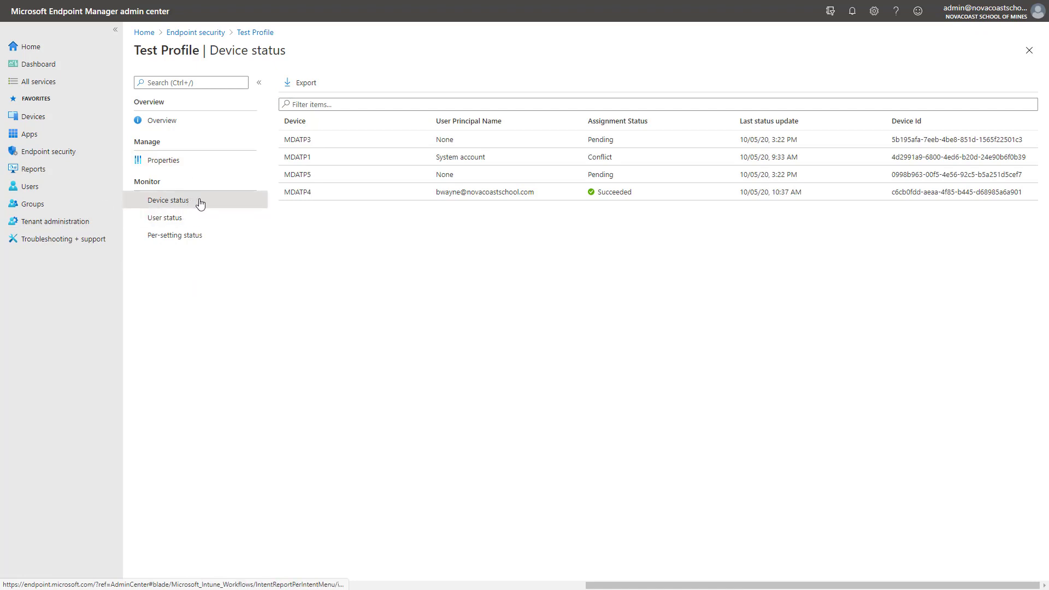
Step: Open the overview of device MDATP4 from the Windows devices list to review its details and available device actions
click(86, 112)
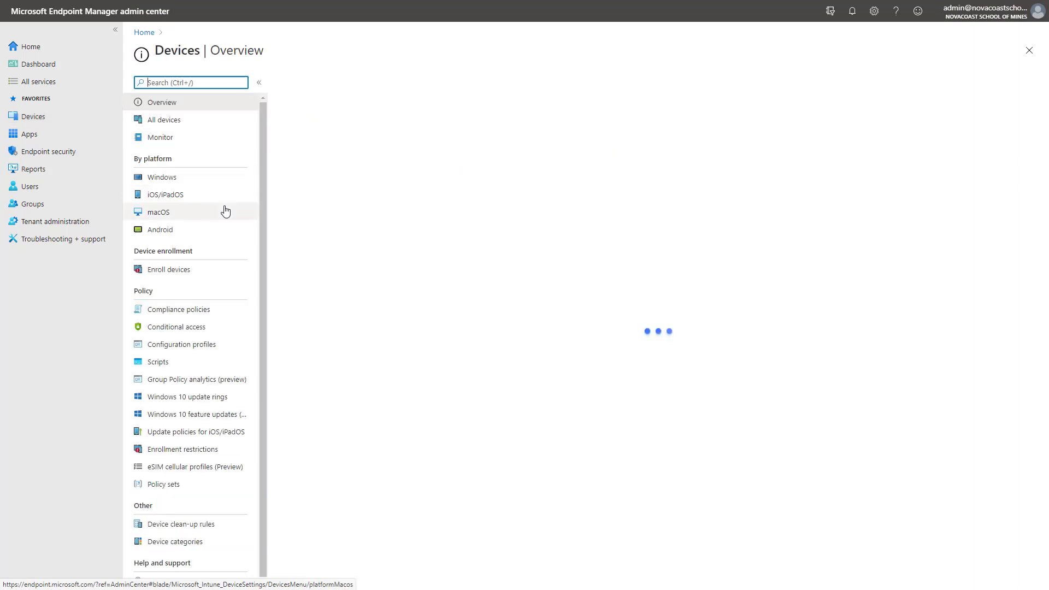
click(229, 176)
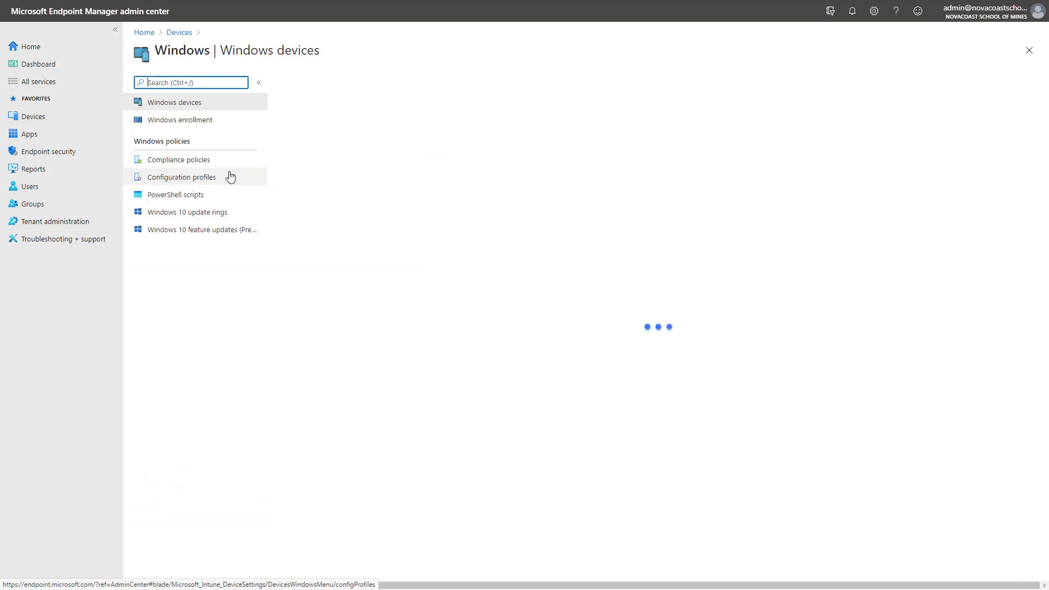
click(328, 220)
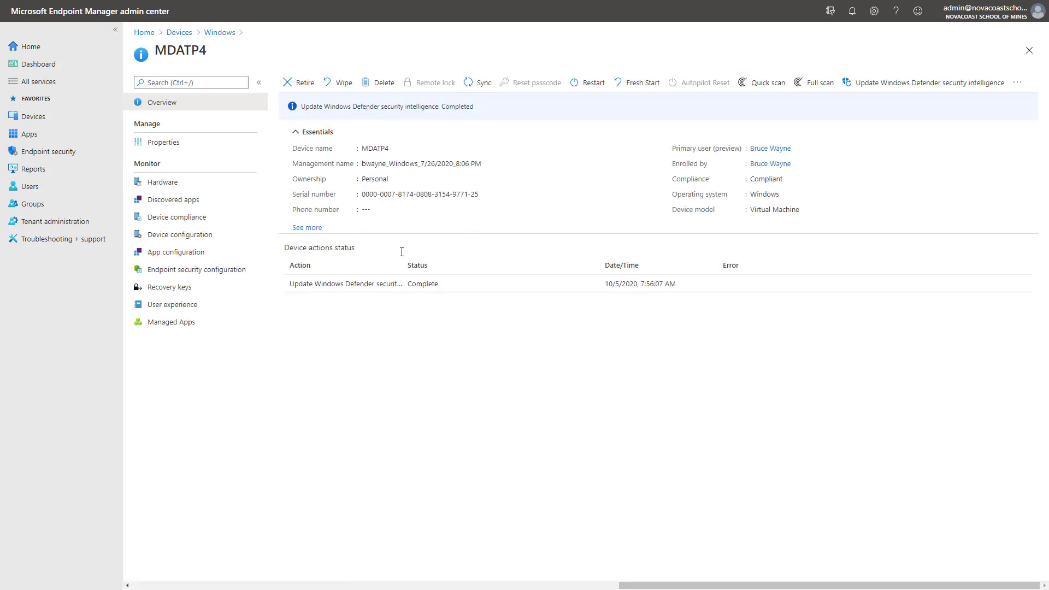
Step: Switch to Windows Security on the remote machine and view the Microsoft Defender Antivirus details under the security providers
key(alt+Tab)
key(Tab)
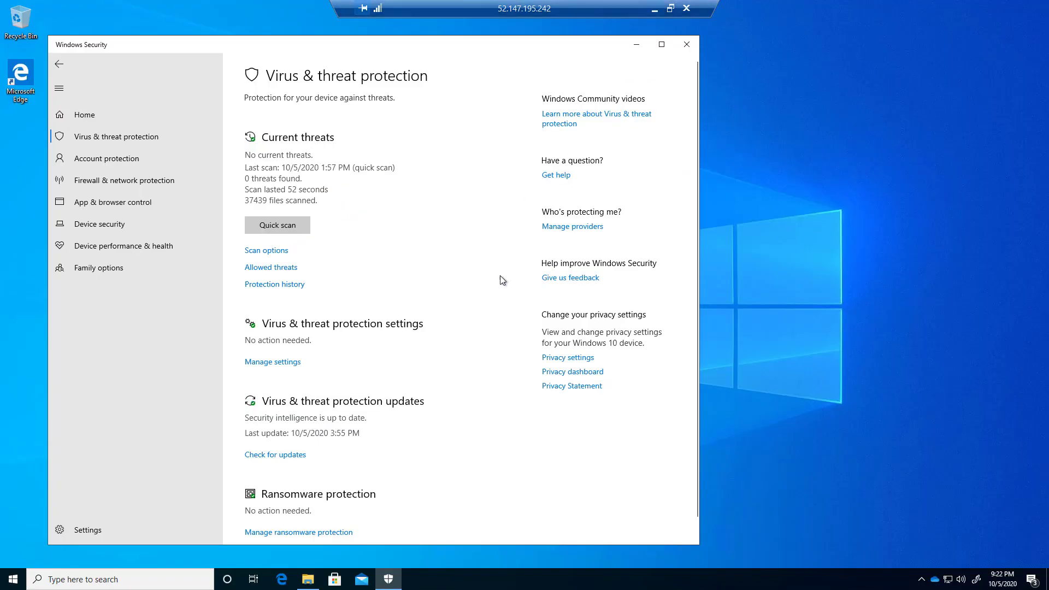
click(109, 528)
click(265, 175)
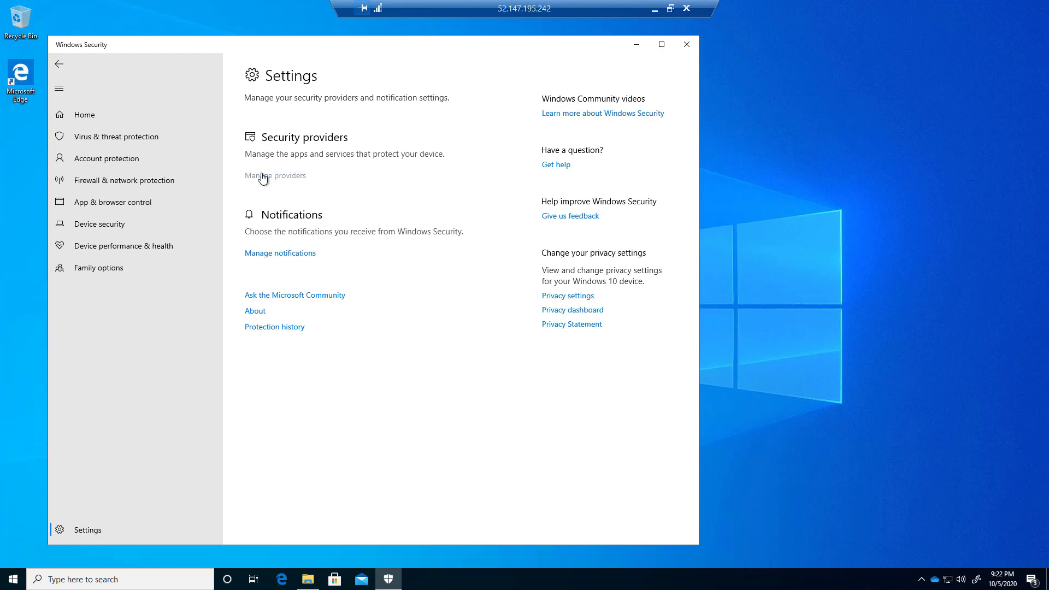
click(382, 167)
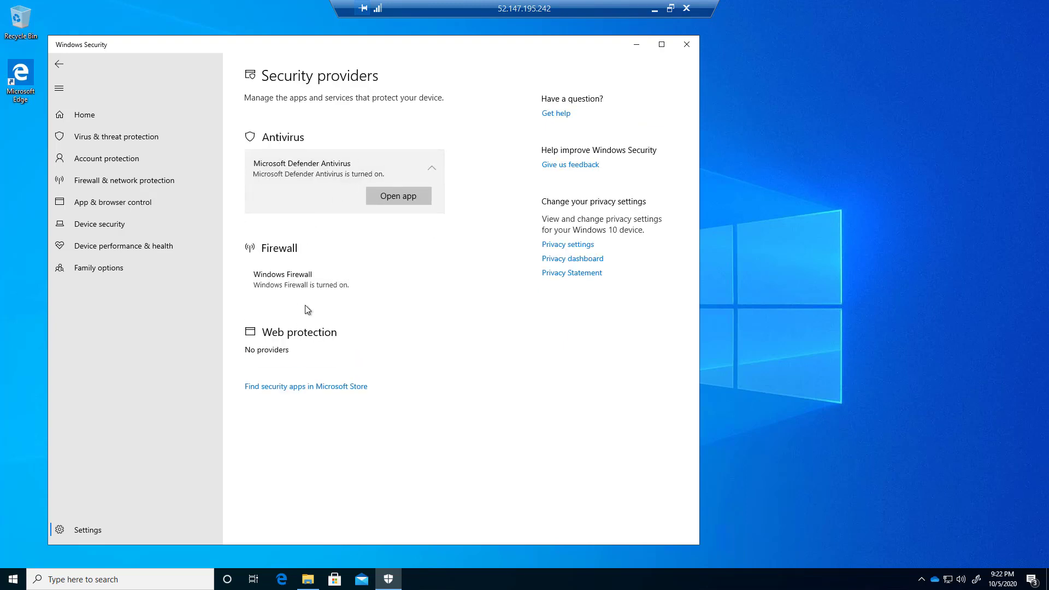
Step: Open the Virus & threat protection settings and examine which protections are managed by the administrator
click(108, 143)
scroll(391, 246, down, 1)
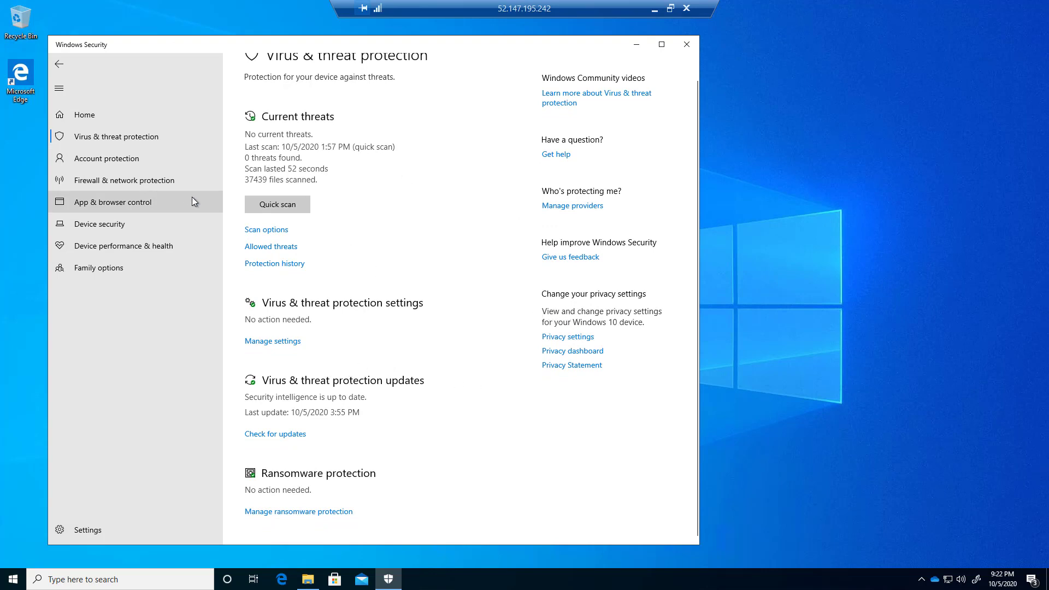
click(294, 343)
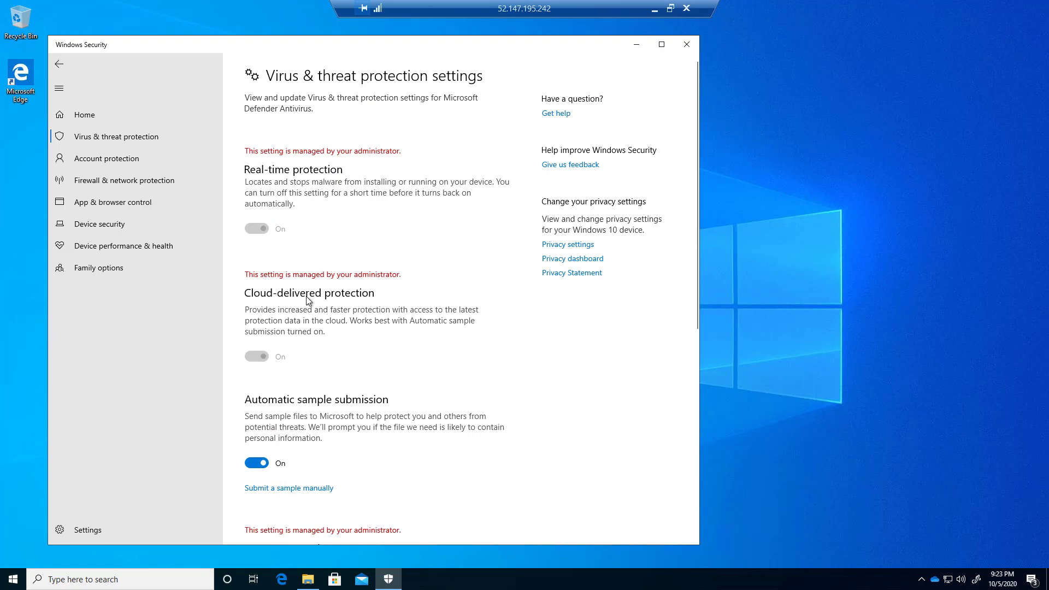
scroll(308, 299, down, 5)
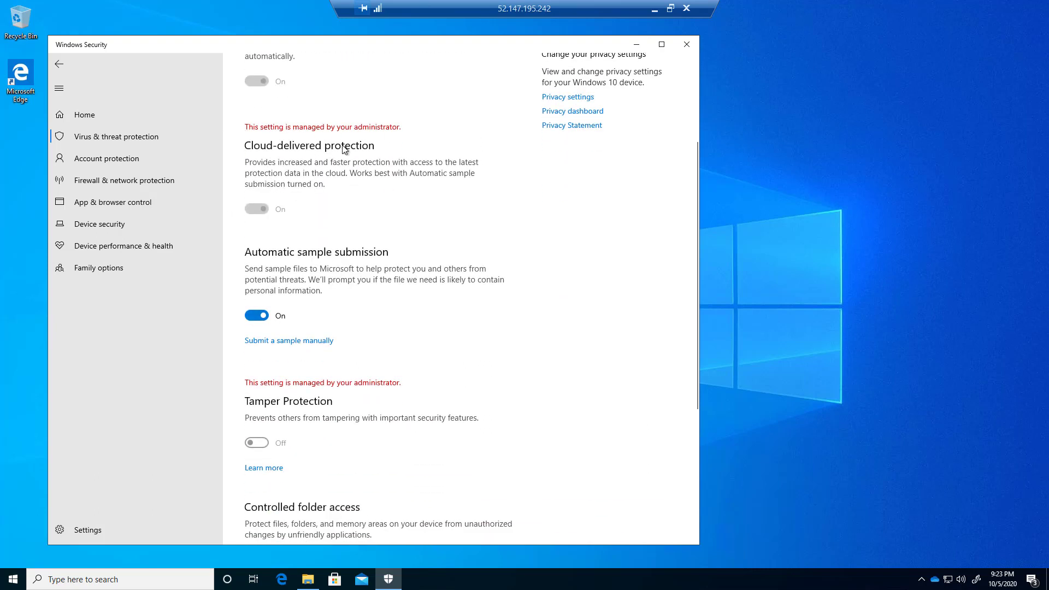